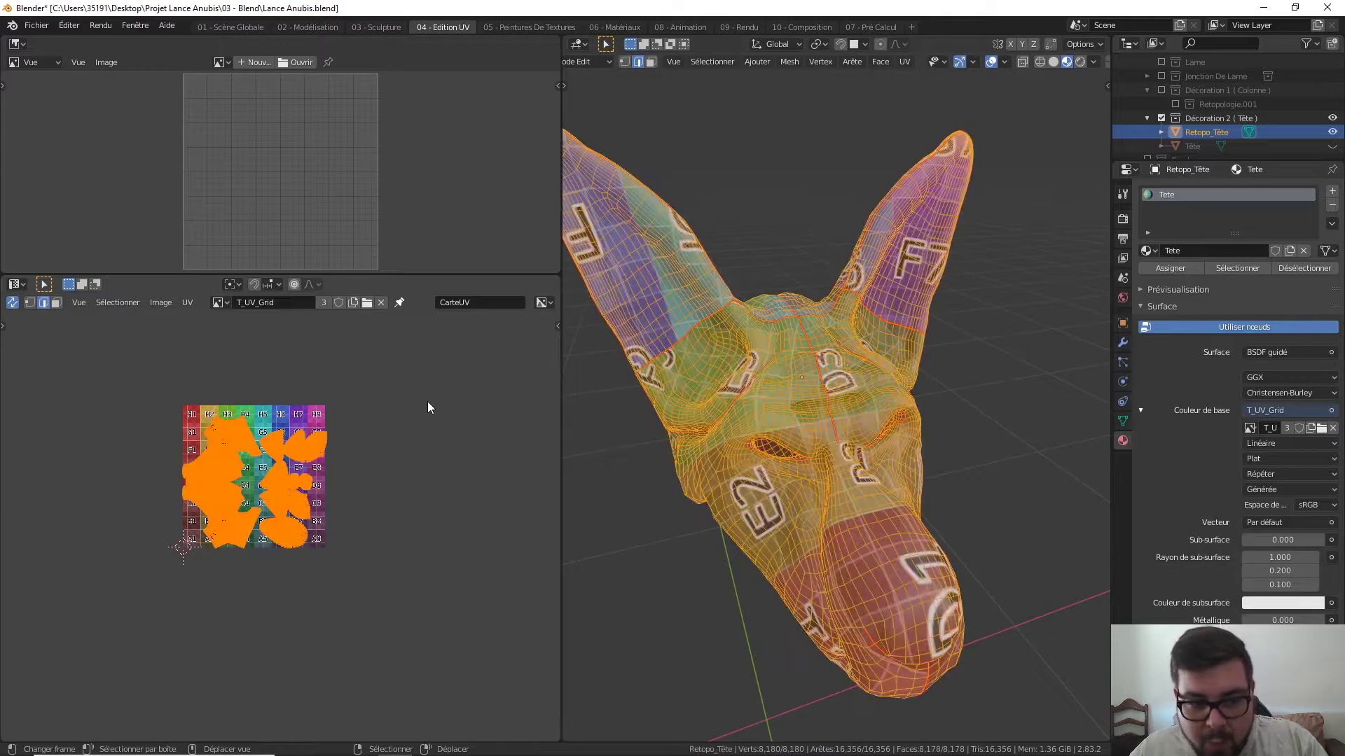
# - Move all UV islands up-left off the checker grid and deselect them
pyautogui.press('g')
pyautogui.click(273, 378)
pyautogui.scroll(-2, 265, 394)
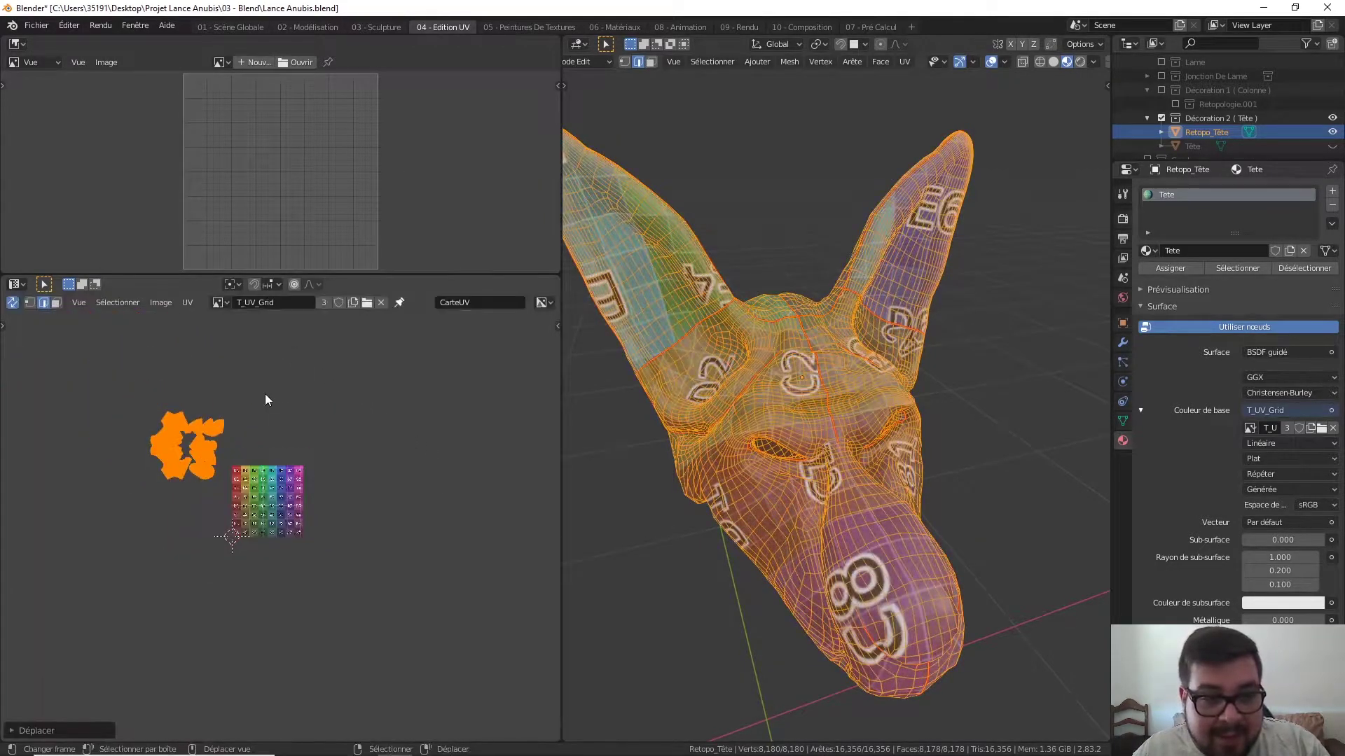
pyautogui.moveTo(265, 394); pyautogui.dragTo(290, 393, button='middle')
pyautogui.hotkey('alt', 'a')
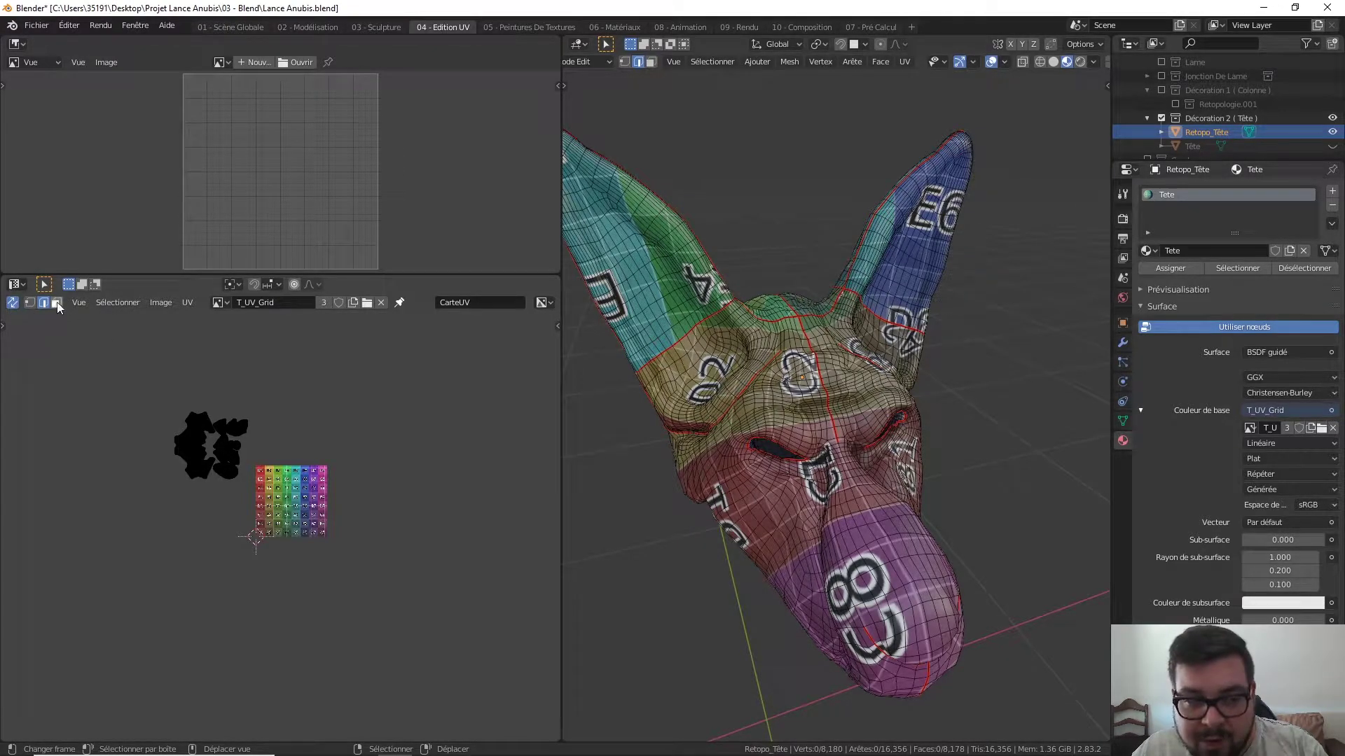
# - In face select mode, select the large face island and rotate it 90°
pyautogui.click(56, 303)
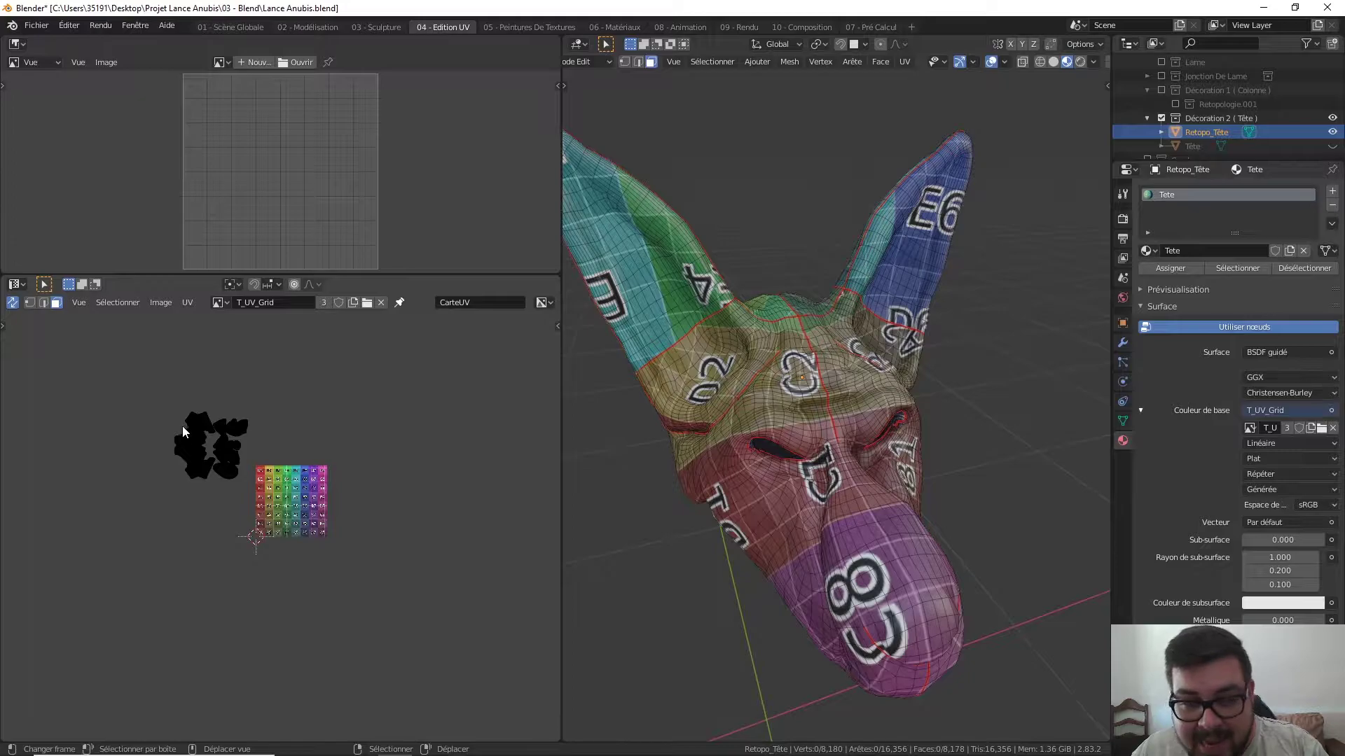
pyautogui.press('l')
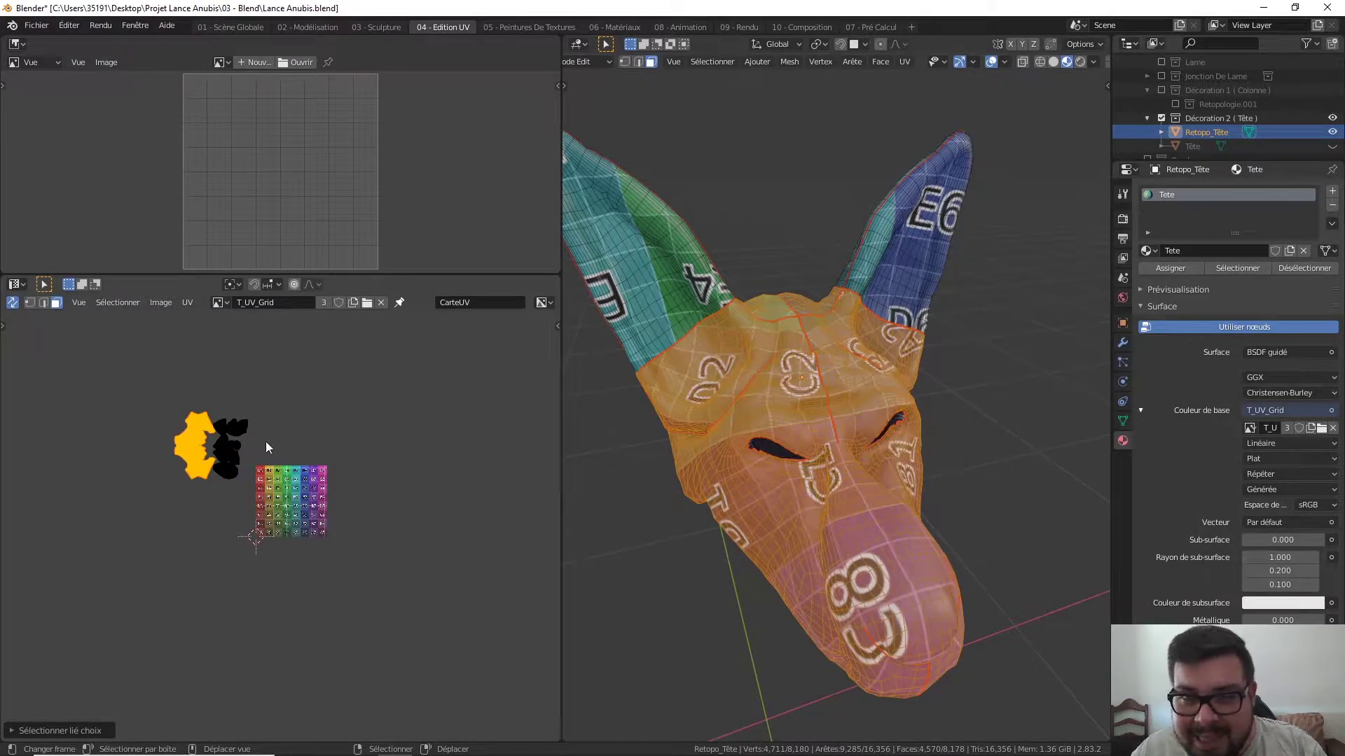
pyautogui.press('r')
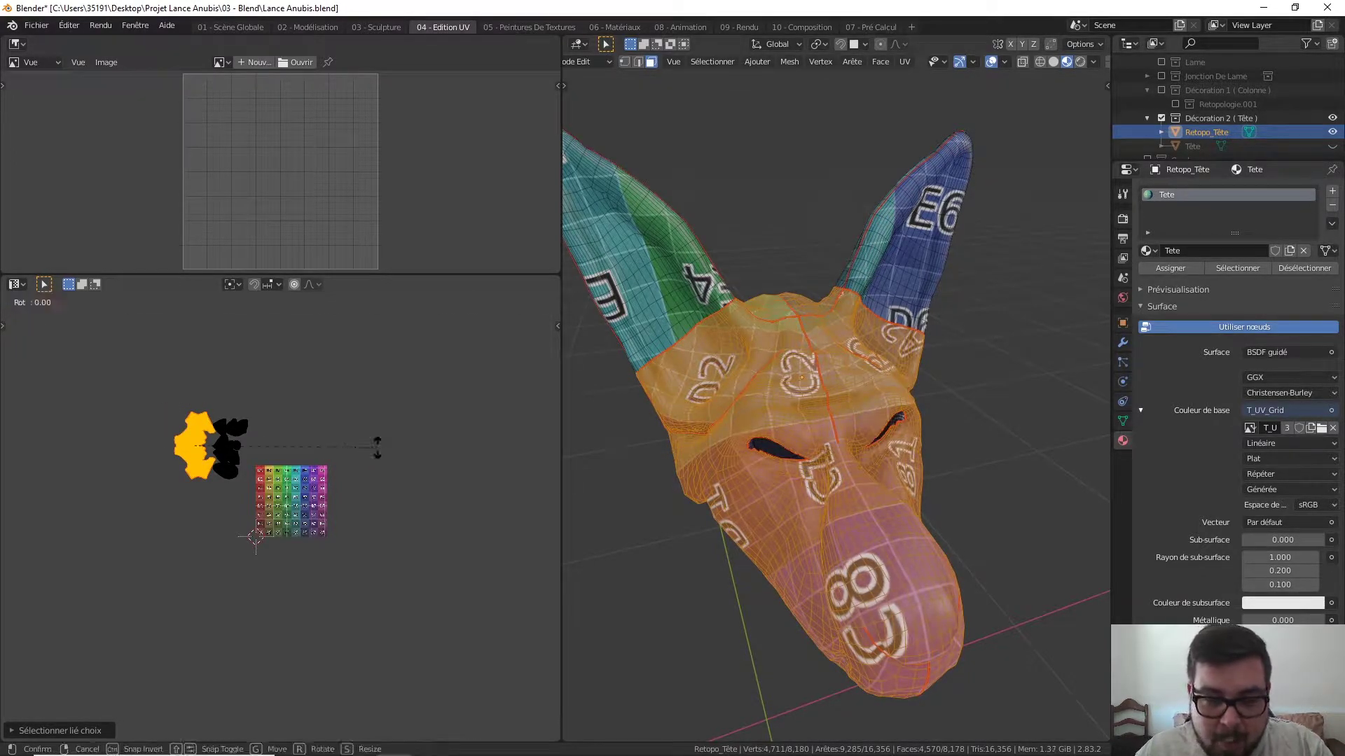
pyautogui.write('9')
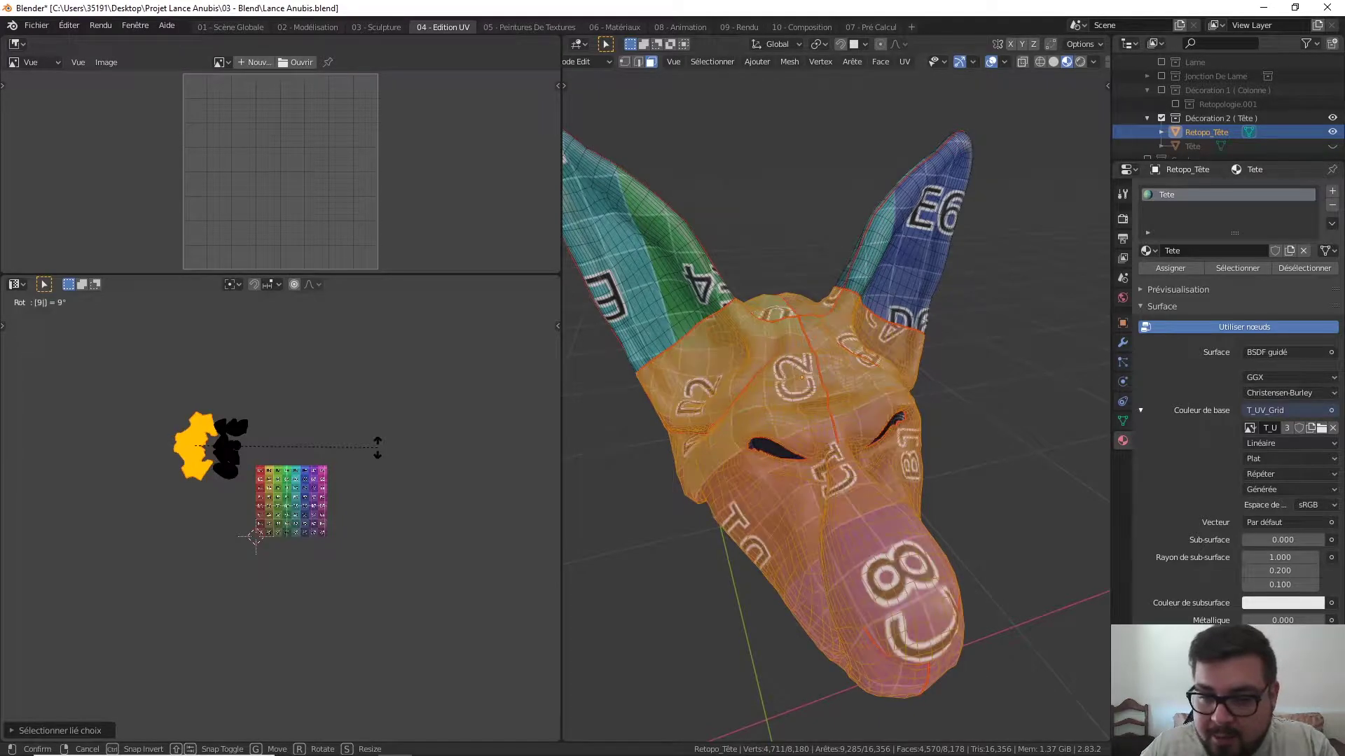
pyautogui.write('0')
pyautogui.press('Return')
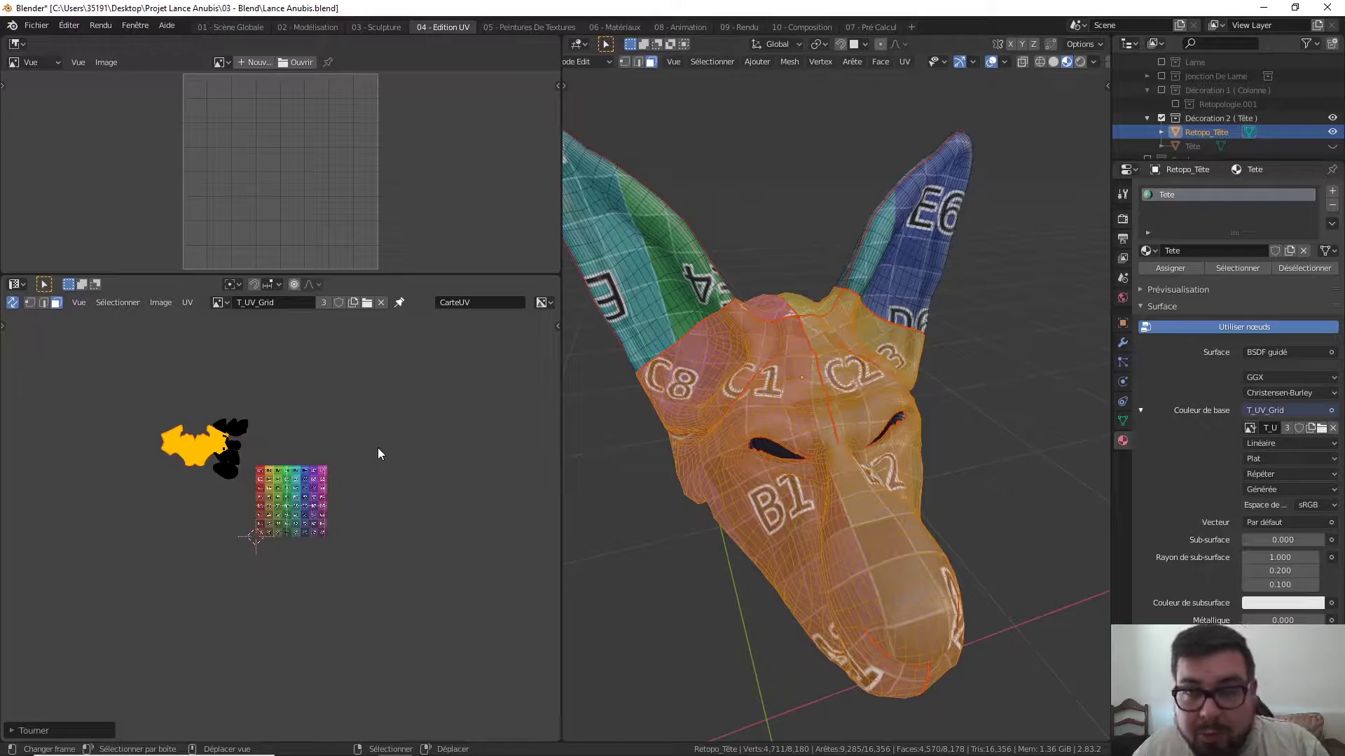
# - Place the rotated face island in the grid's lower half, then deselect
pyautogui.press('g')
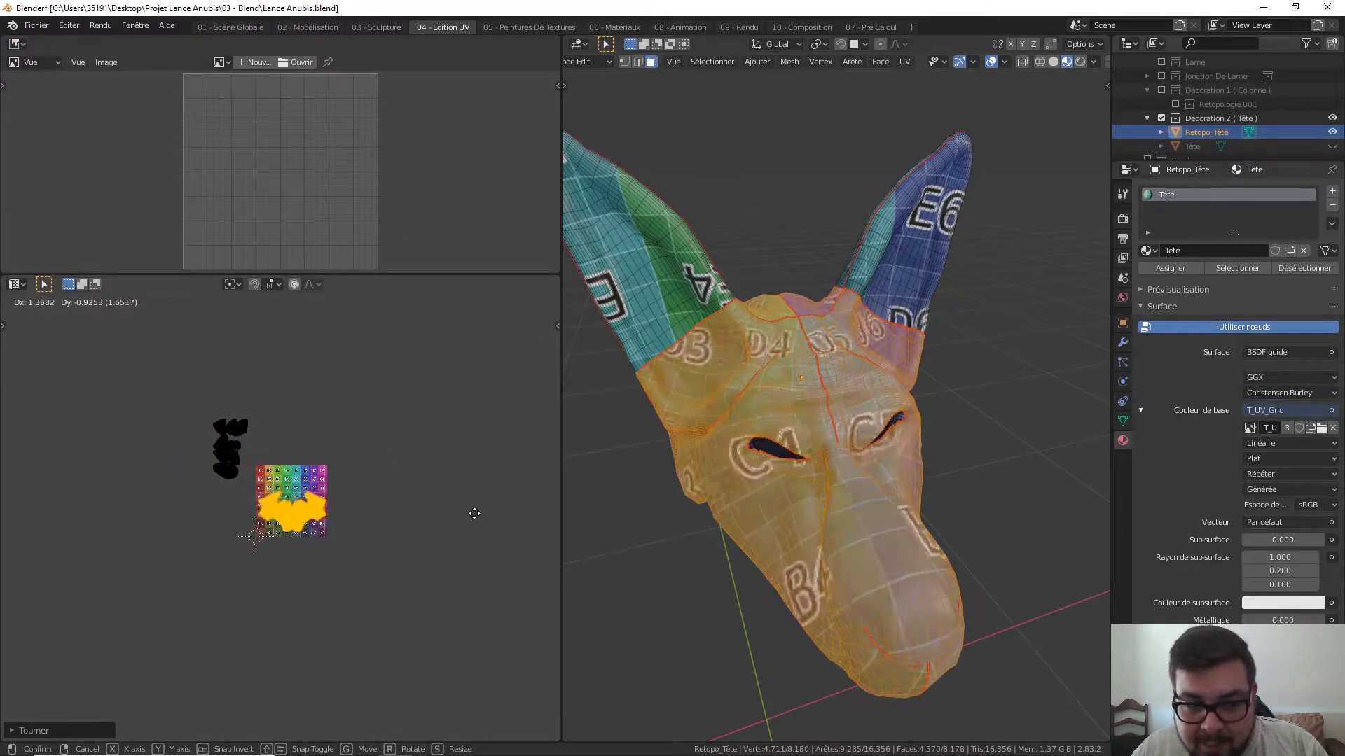
pyautogui.click(472, 516)
pyautogui.scroll(5, 418, 533)
pyautogui.scroll(1, 418, 533)
pyautogui.scroll(1, 363, 466)
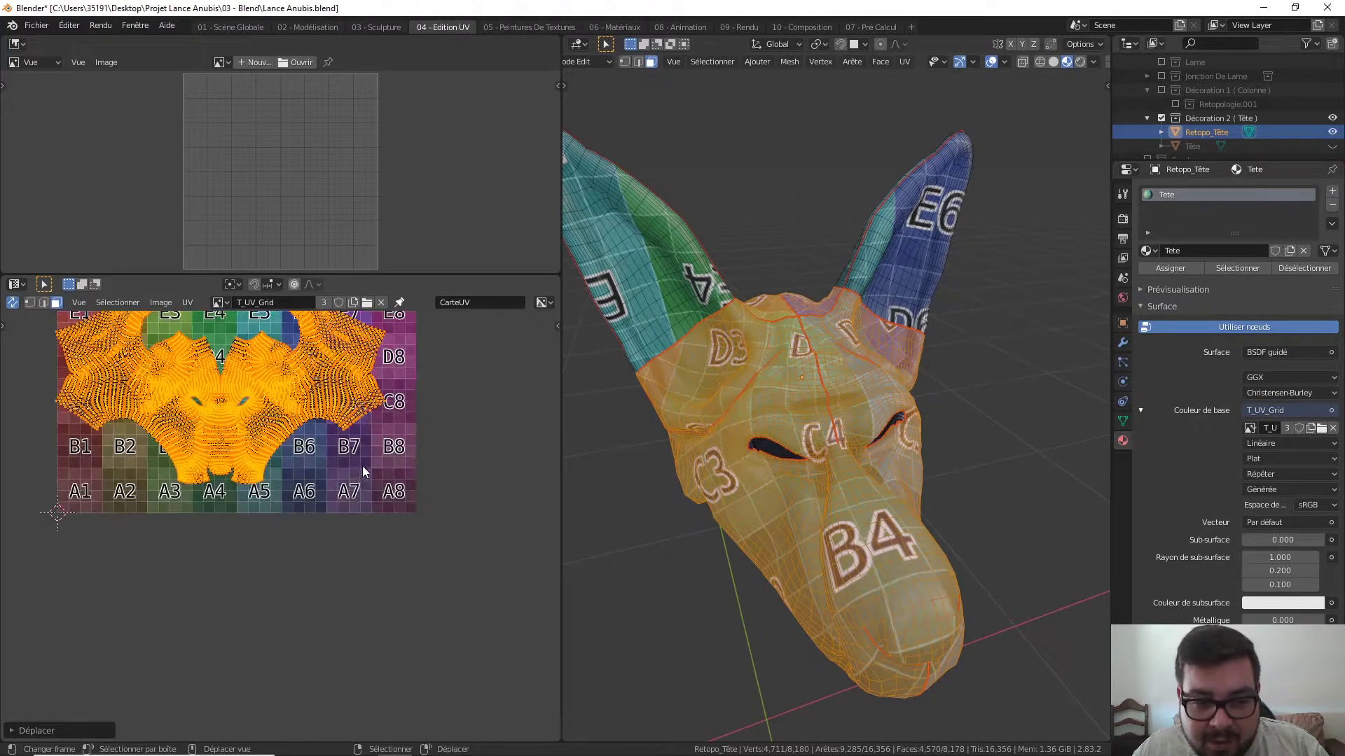
pyautogui.press('g')
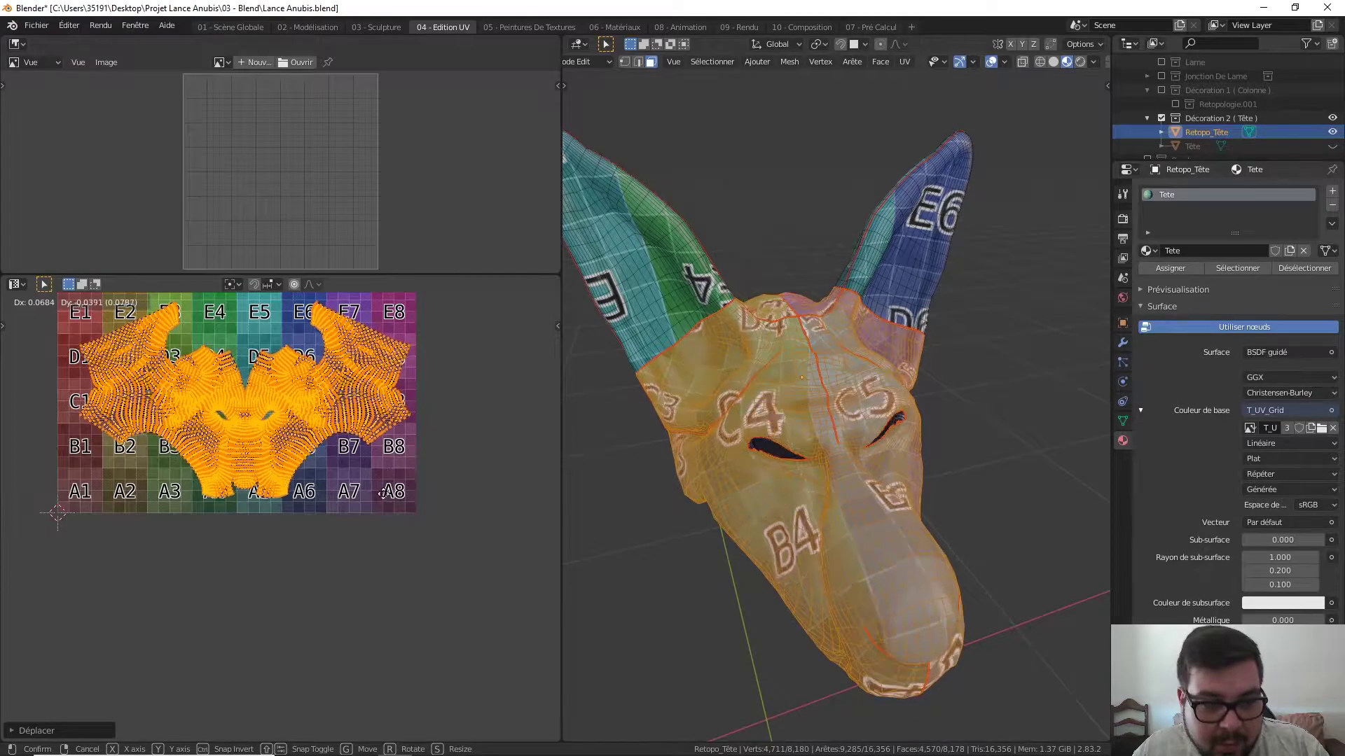
pyautogui.click(382, 595)
pyautogui.hotkey('alt', 'a')
pyautogui.scroll(-4, 364, 553)
# - Select the snout-tip island and move it onto the grid's top-right
pyautogui.scroll(-4, 351, 518)
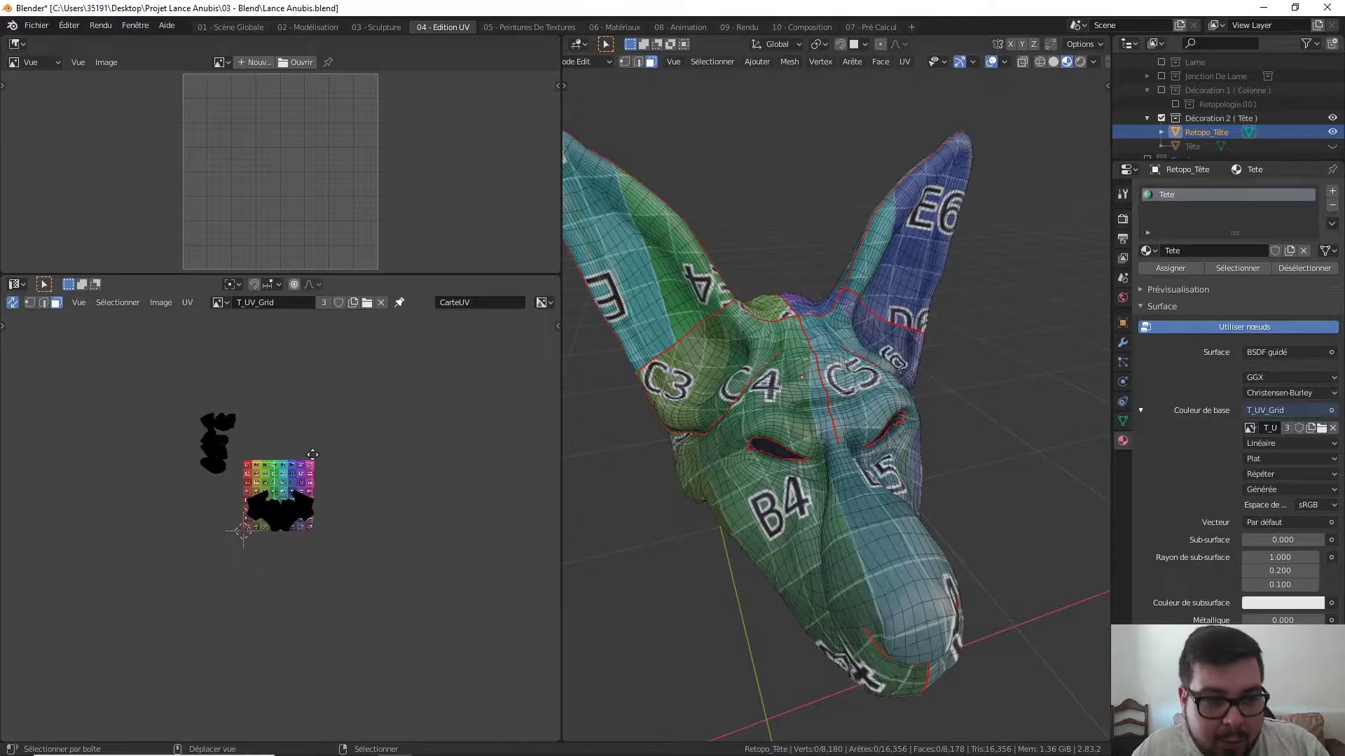
pyautogui.scroll(5, 338, 482)
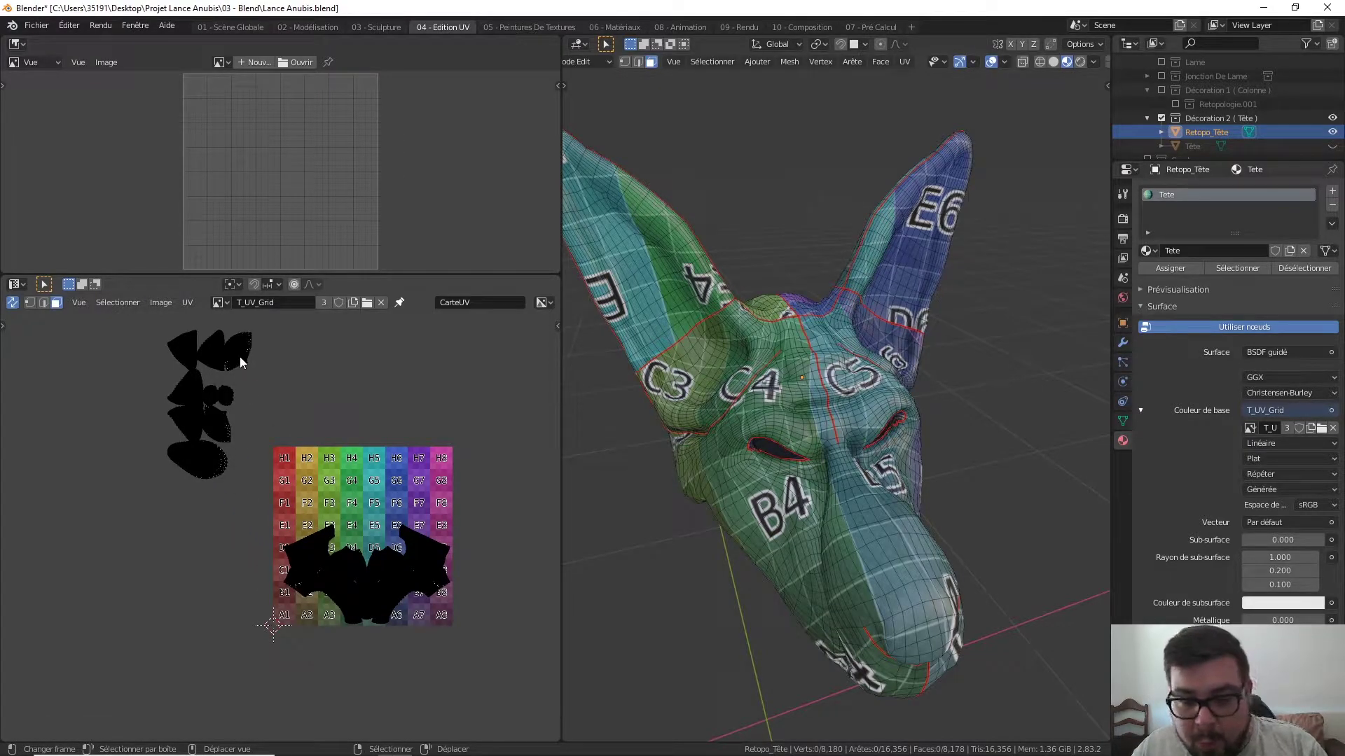
pyautogui.press('l')
pyautogui.moveTo(805, 393)
pyautogui.mouseDown(button='middle')
pyautogui.moveTo(874, 339)
pyautogui.moveTo(841, 329)
pyautogui.mouseUp(button='middle')
pyautogui.scroll(3, 874, 338)
pyautogui.scroll(-3, 874, 339)
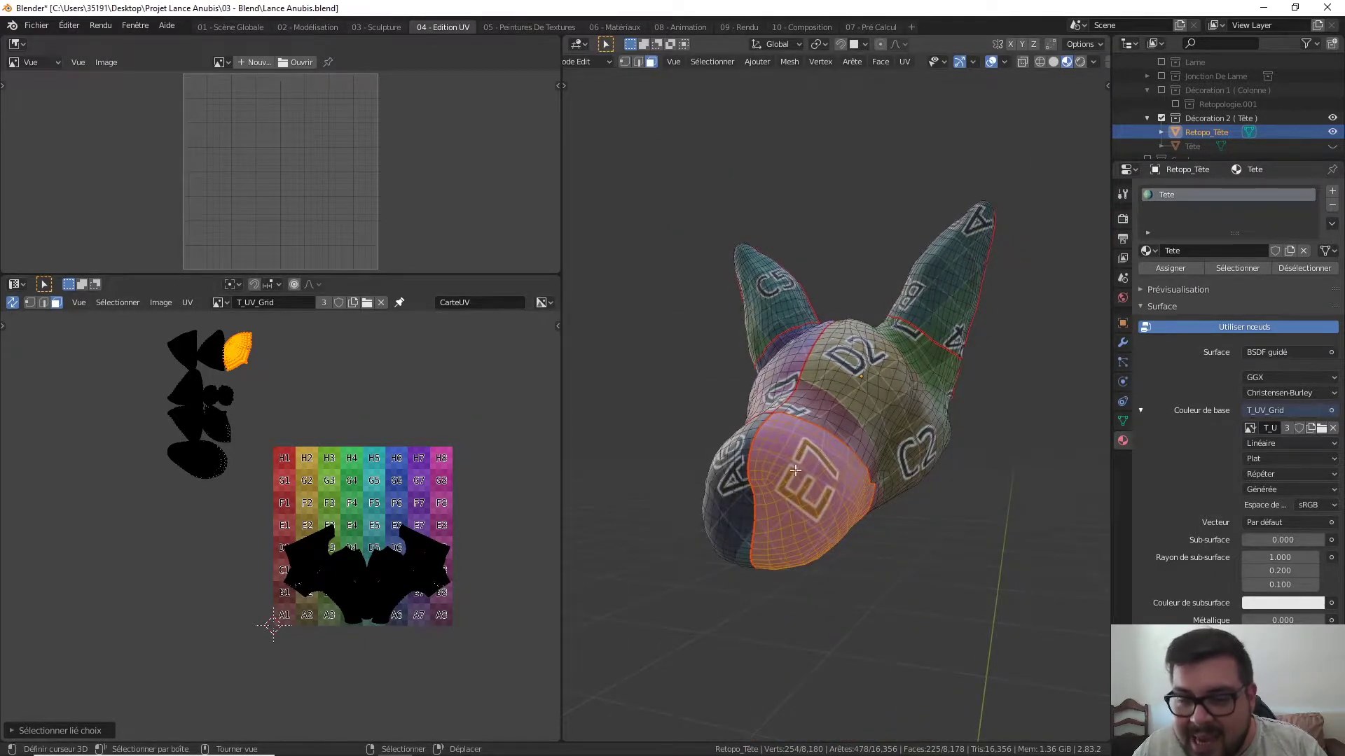
pyautogui.press('g')
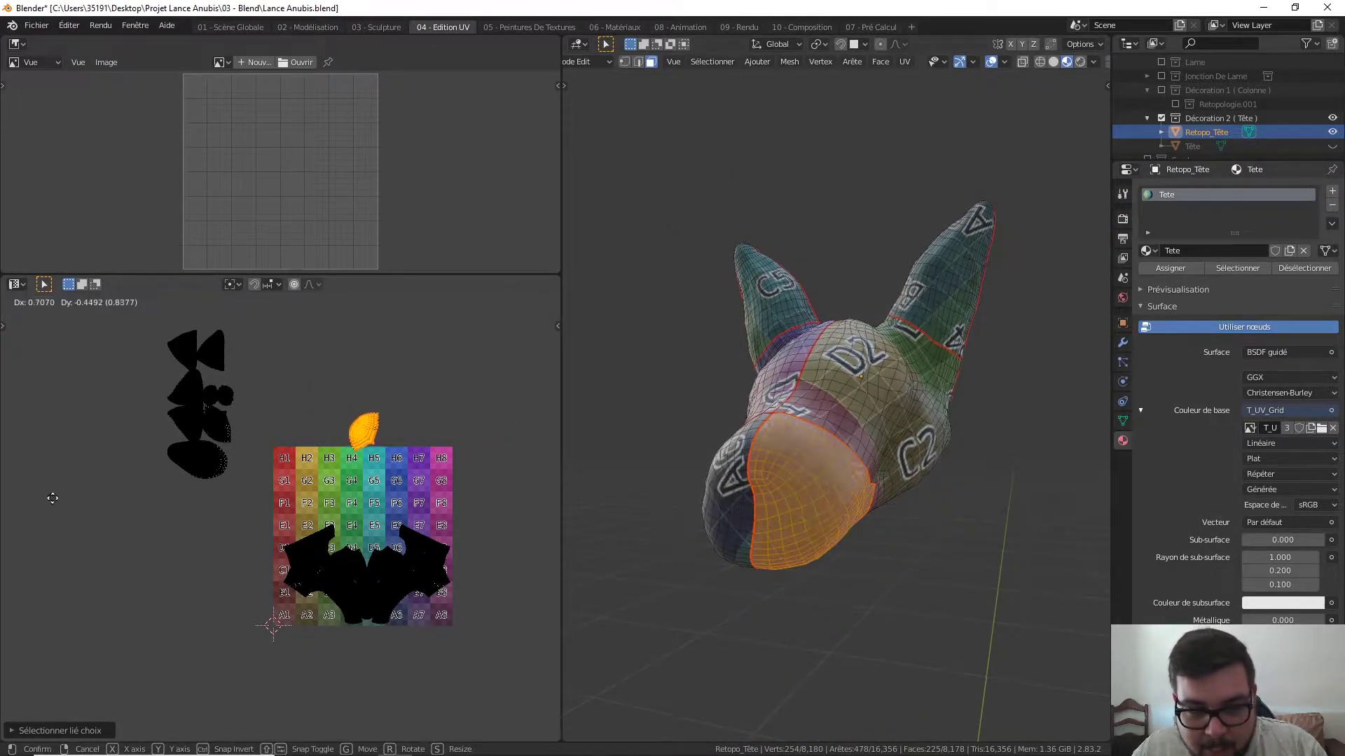
pyautogui.click(116, 536)
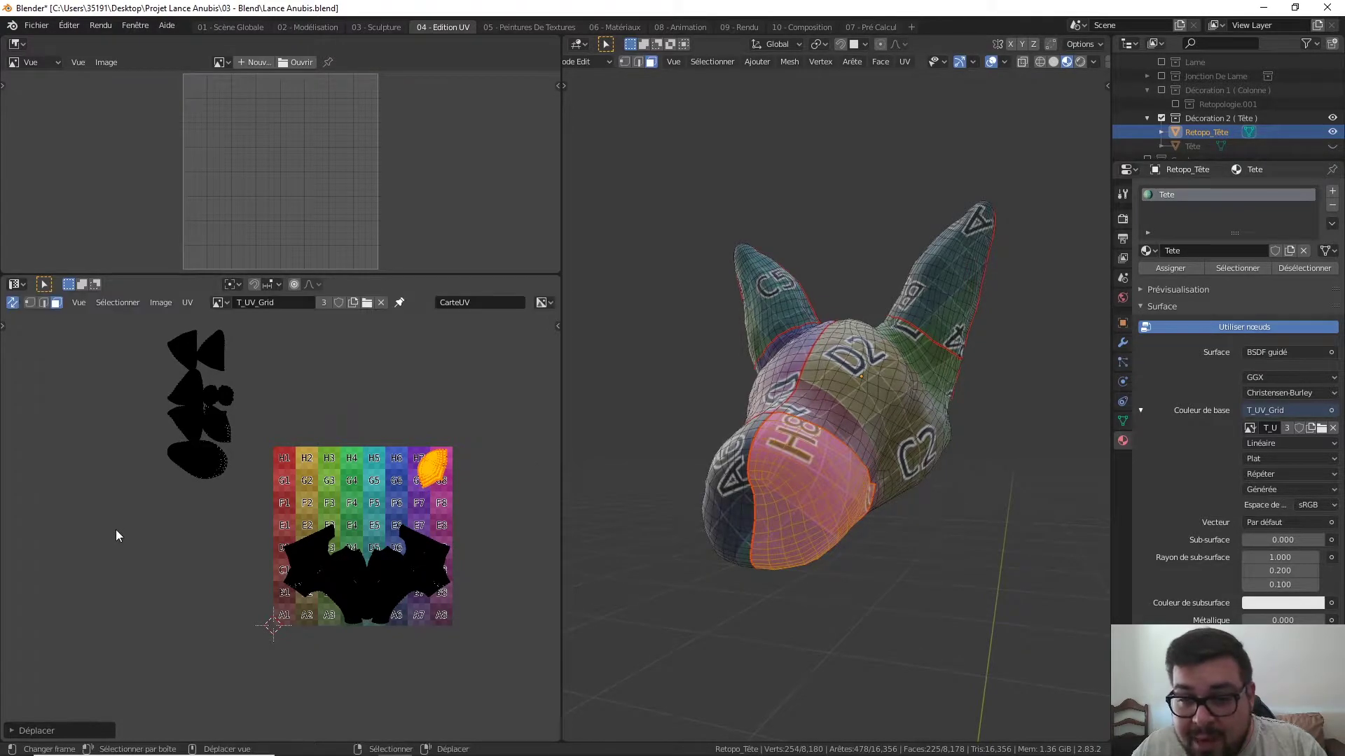
pyautogui.scroll(2, 372, 557)
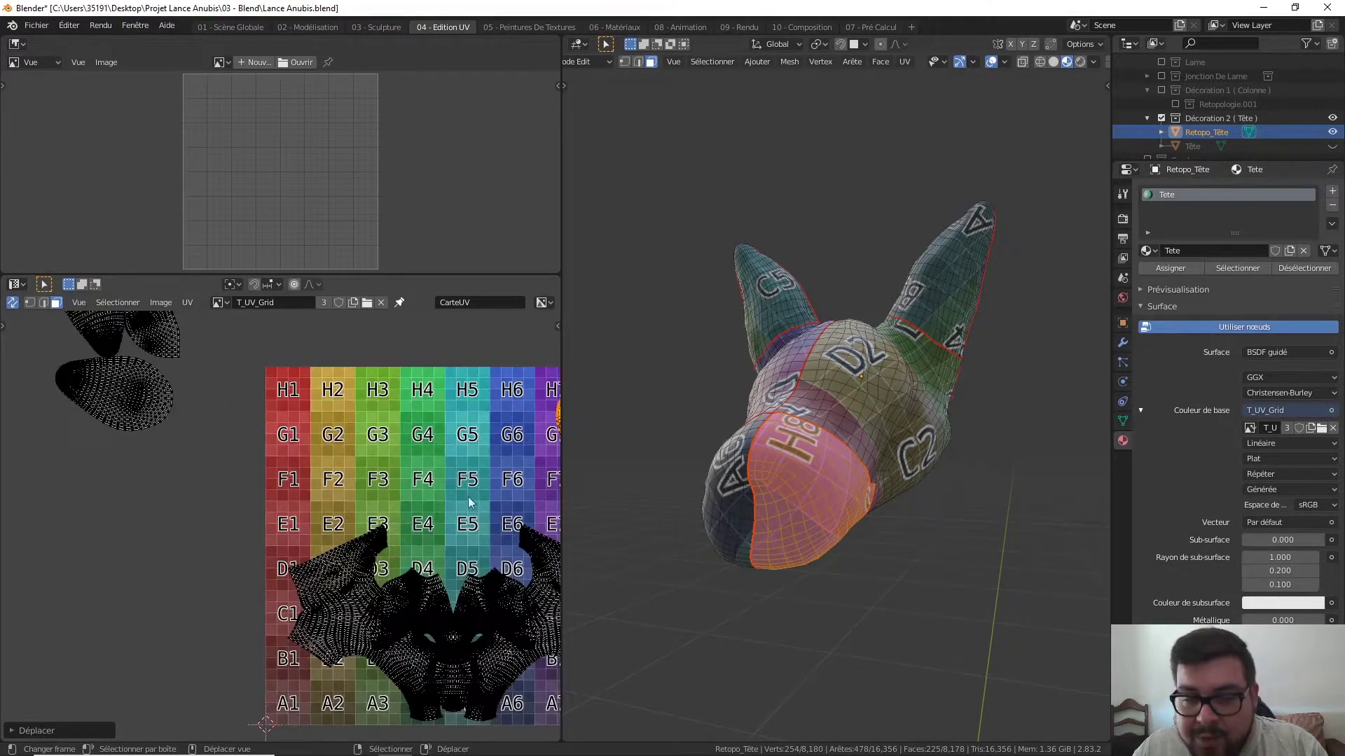
pyautogui.scroll(1, 423, 502)
# - Rotate the snout-tip island 45°, nudge it left into the corner, and deselect
pyautogui.write('r')
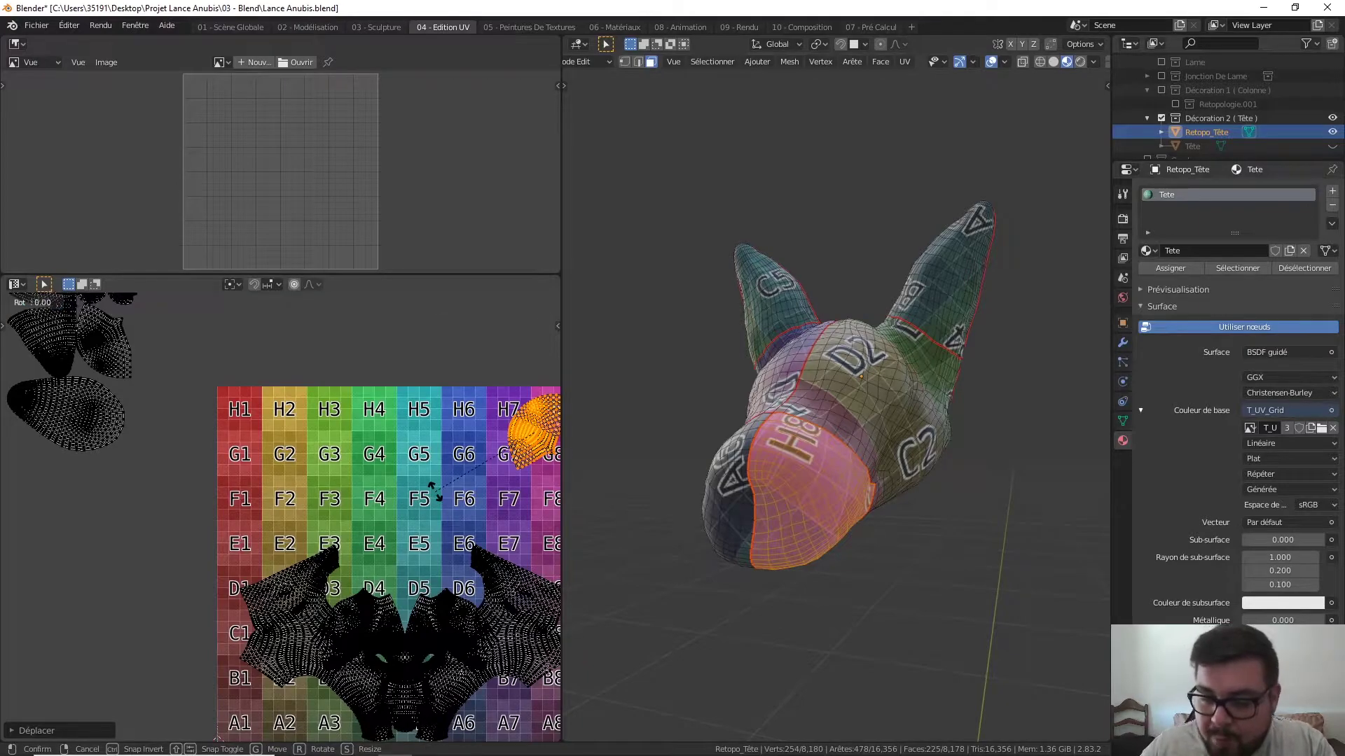
pyautogui.write('45')
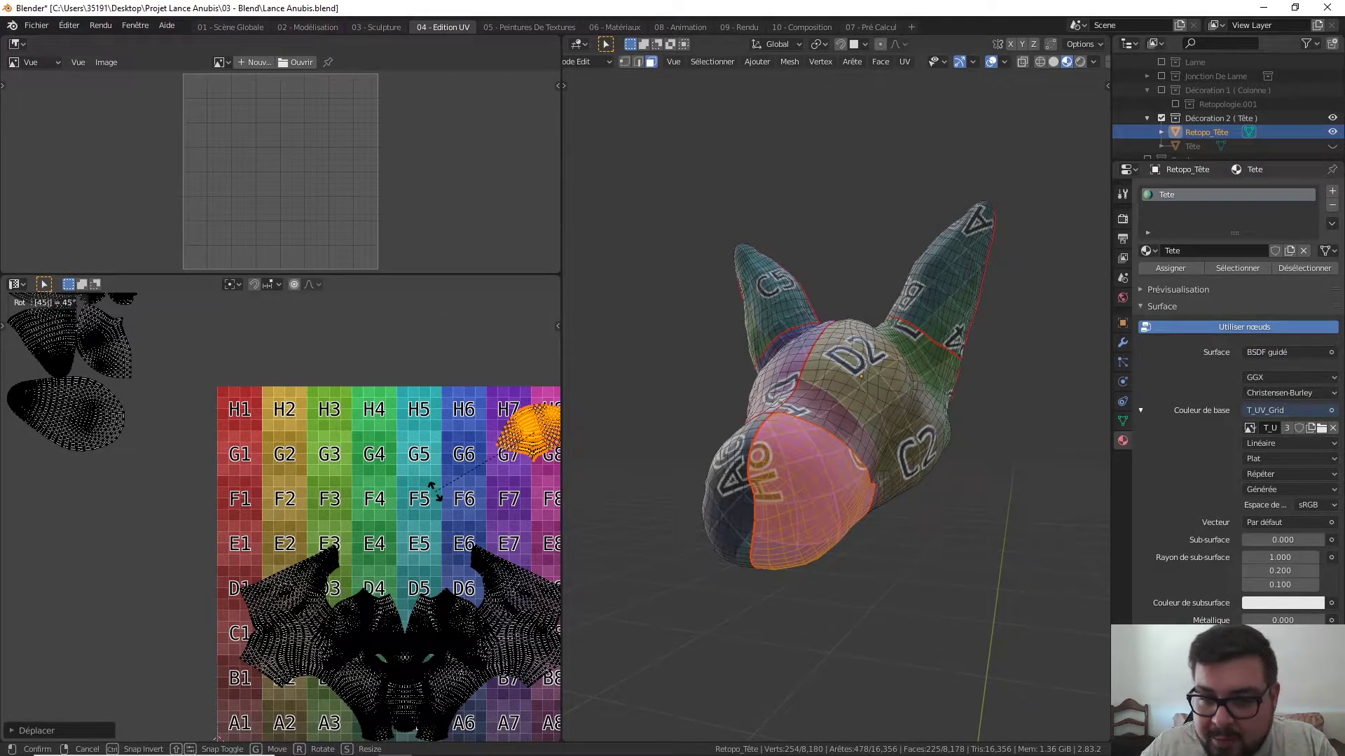
pyautogui.press('Return')
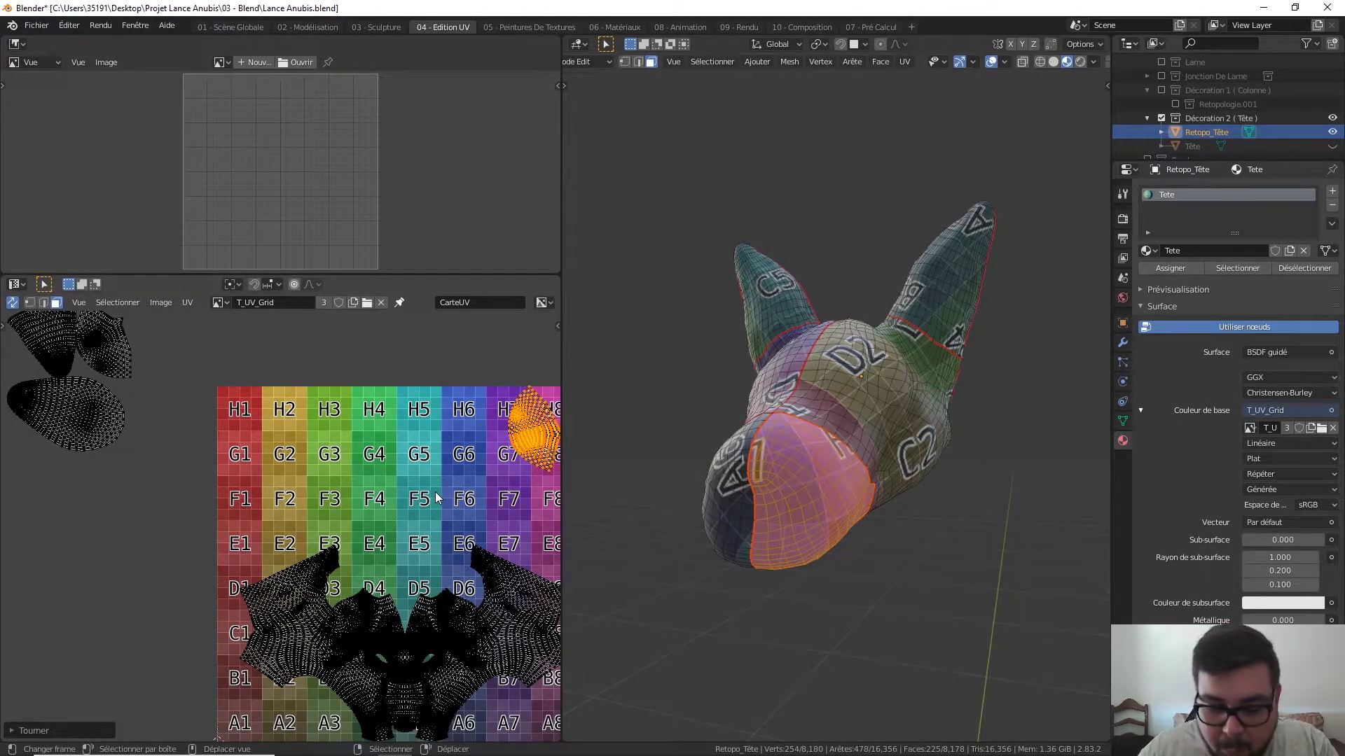
pyautogui.press('g')
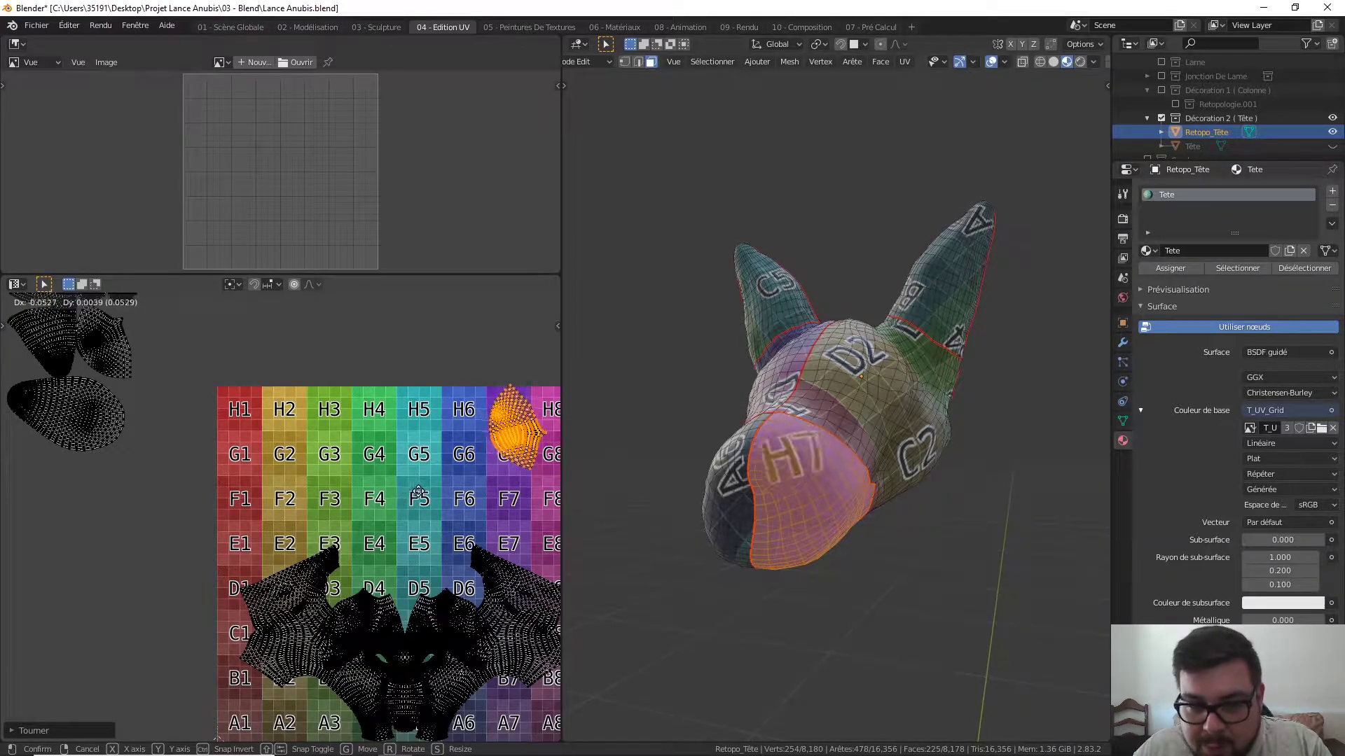
pyautogui.click(436, 502)
pyautogui.moveTo(502, 468); pyautogui.dragTo(420, 483, button='middle')
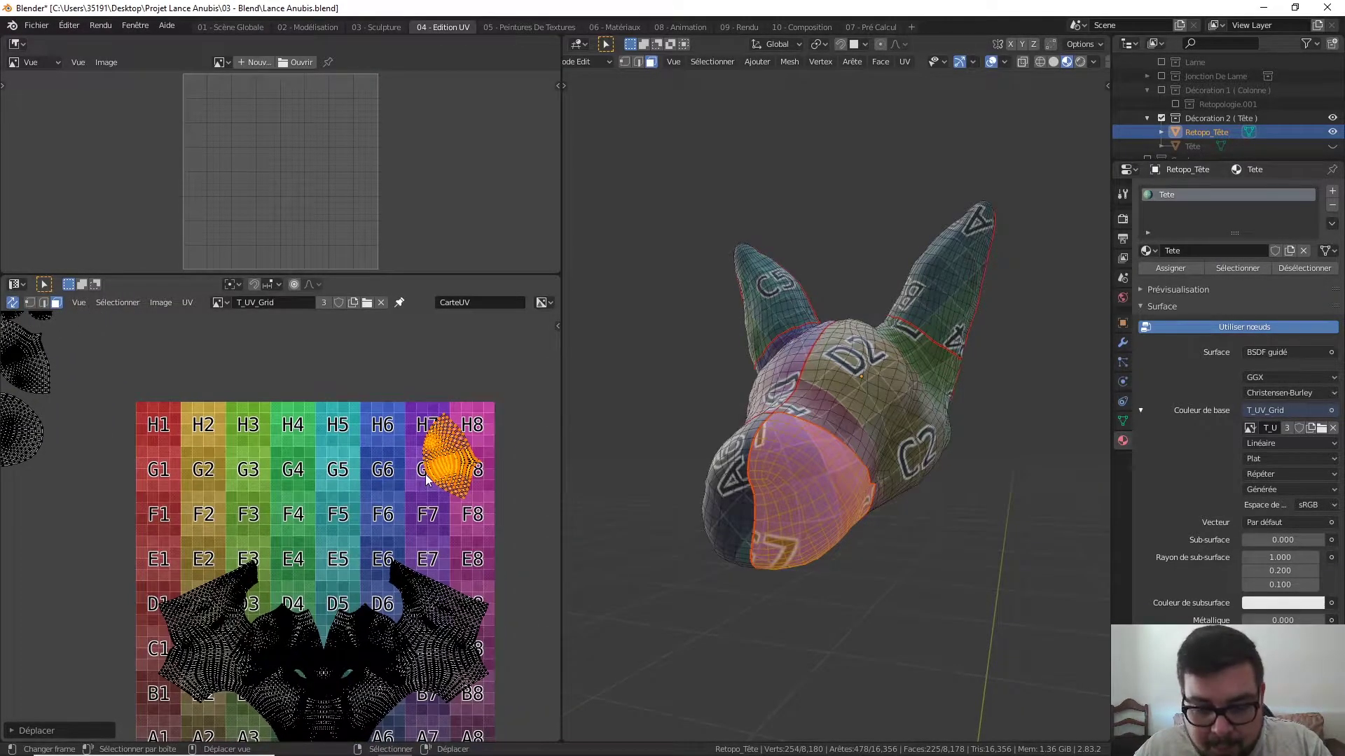
pyautogui.hotkey('alt', 'a')
# - Select one ear's UV island and place it near the grid's top
pyautogui.moveTo(275, 401); pyautogui.dragTo(419, 475, button='middle')
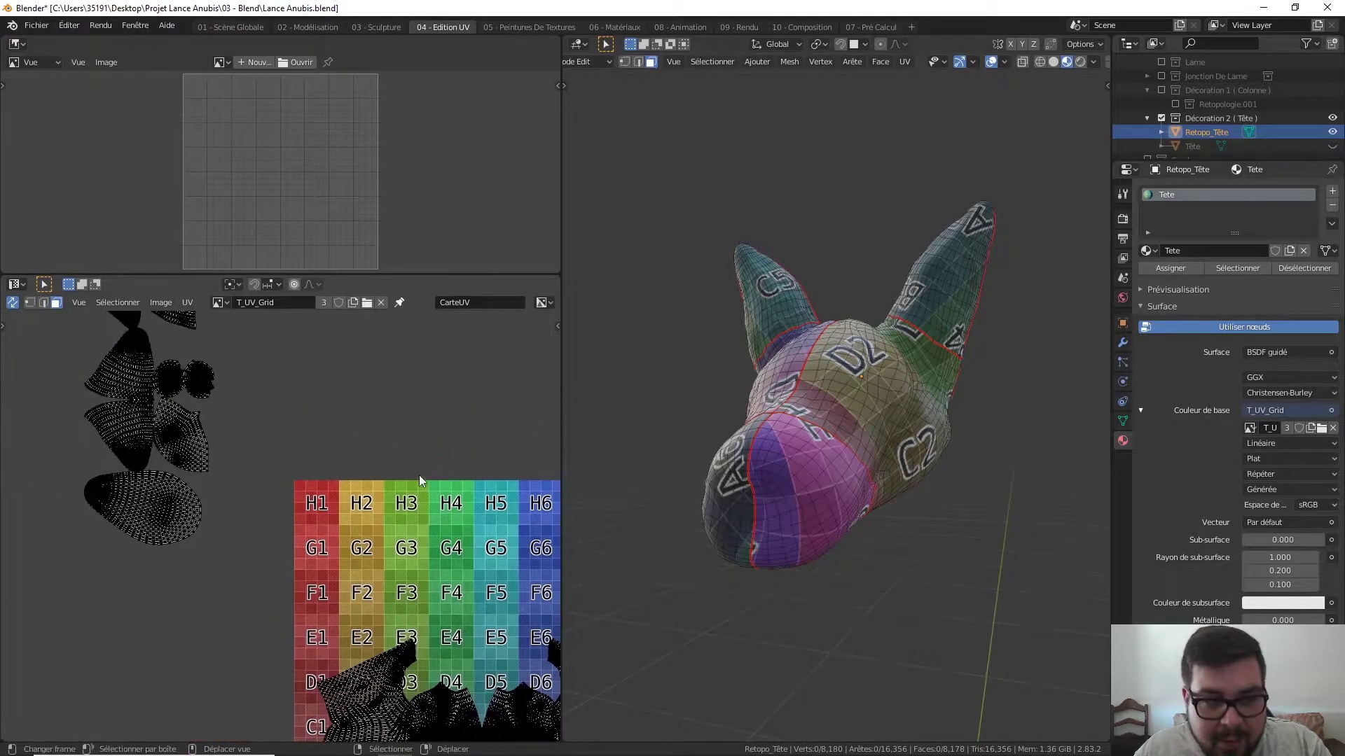
pyautogui.moveTo(253, 370); pyautogui.dragTo(276, 411, button='middle')
pyautogui.press('l')
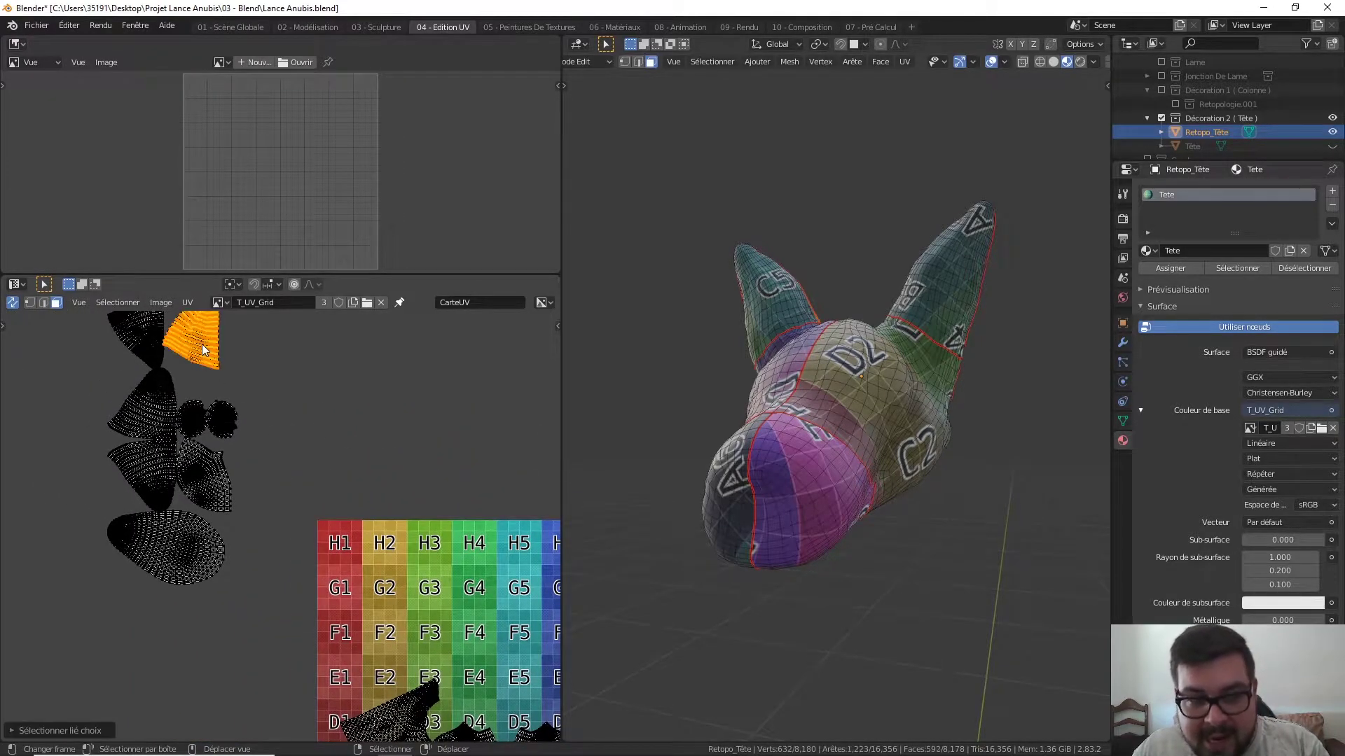
pyautogui.moveTo(588, 417); pyautogui.dragTo(874, 334, button='middle')
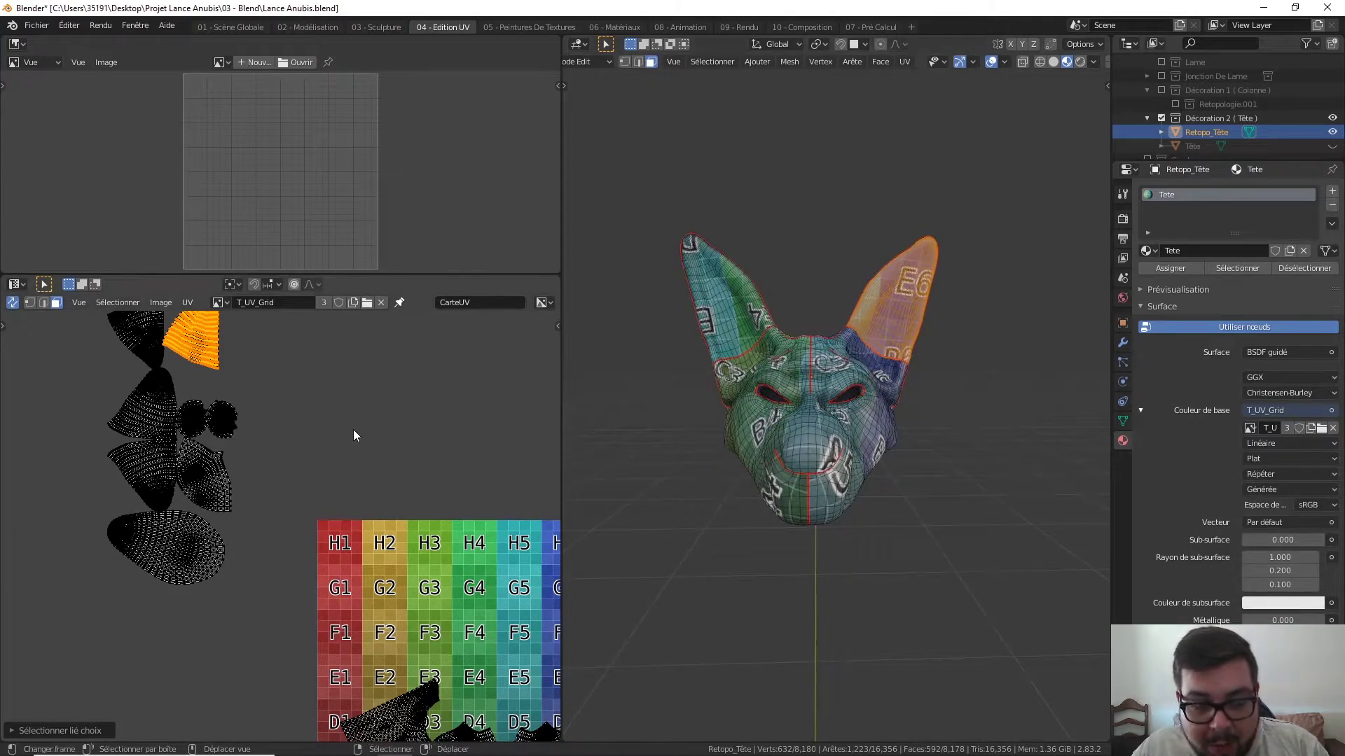
pyautogui.press('g')
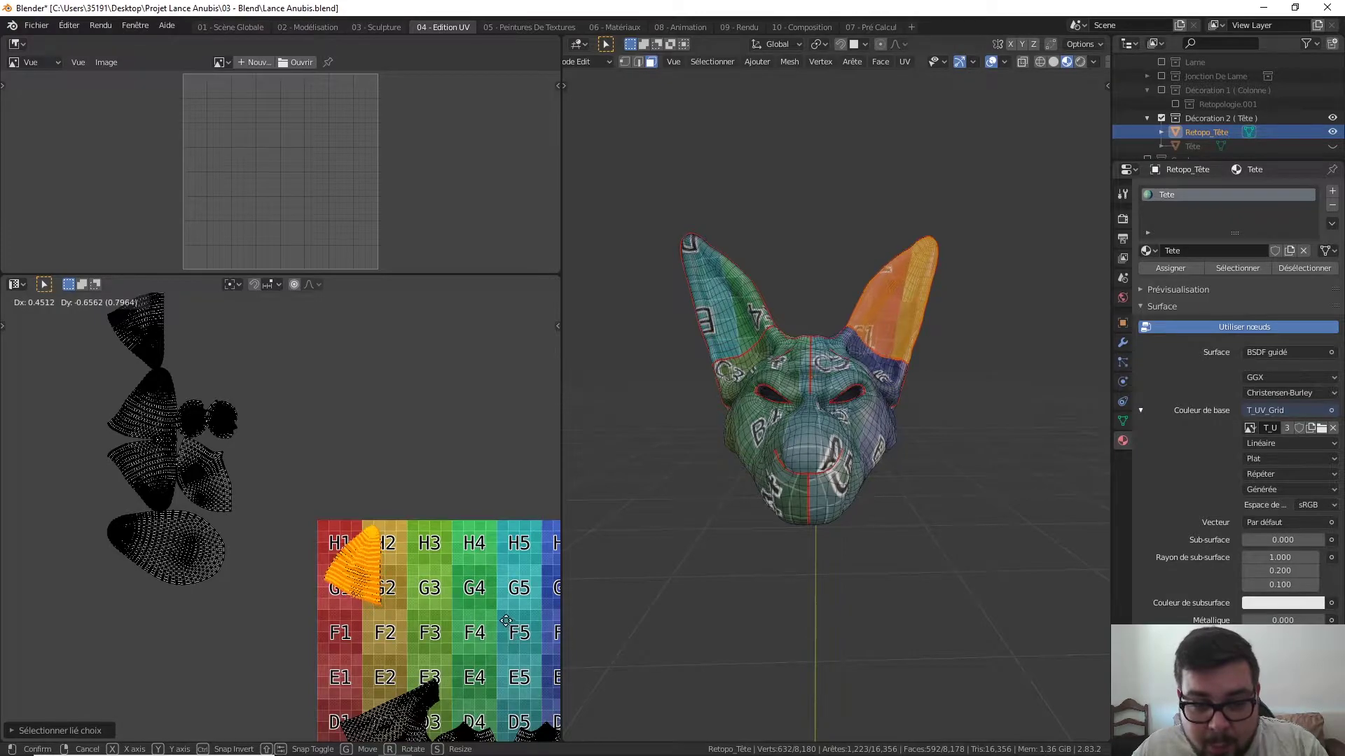
pyautogui.click(506, 619)
pyautogui.click(397, 475)
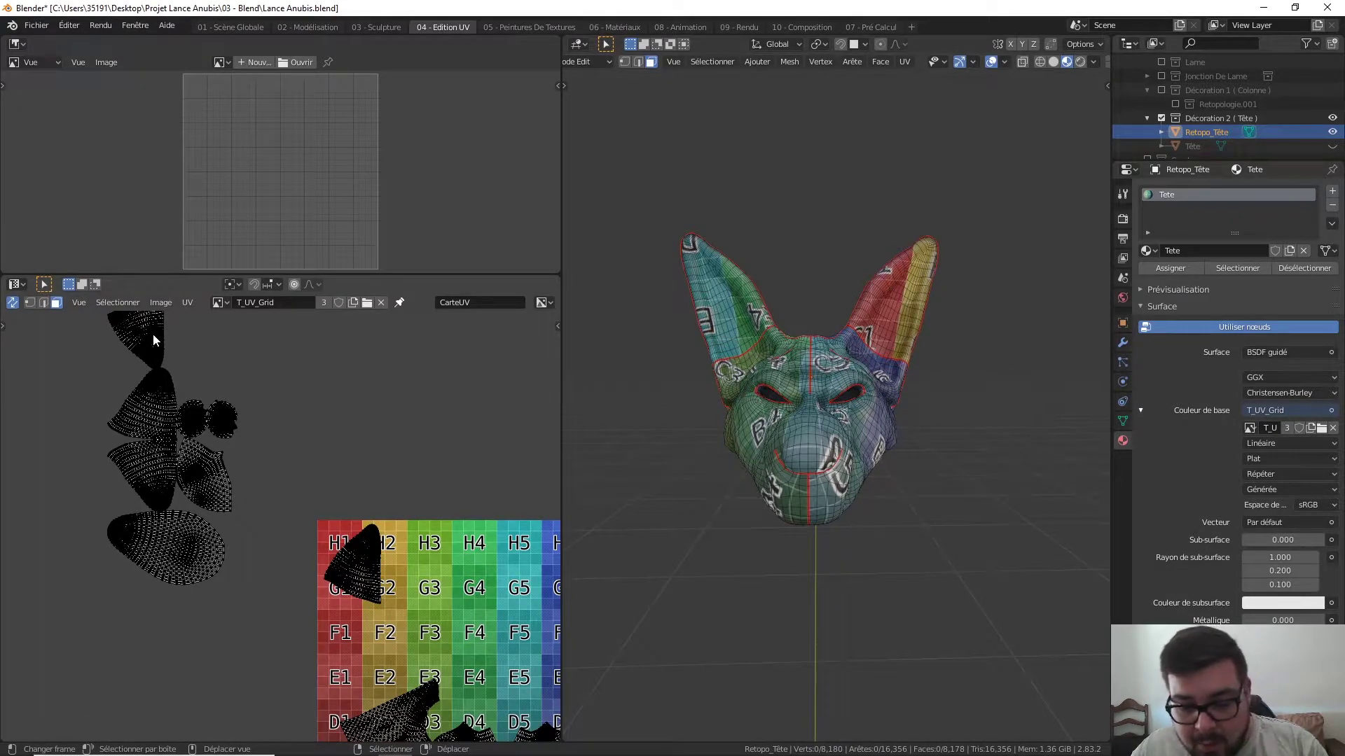
# - Rotate the other ear island 180° and place it beside the first ear
pyautogui.press('l')
pyautogui.write('r')
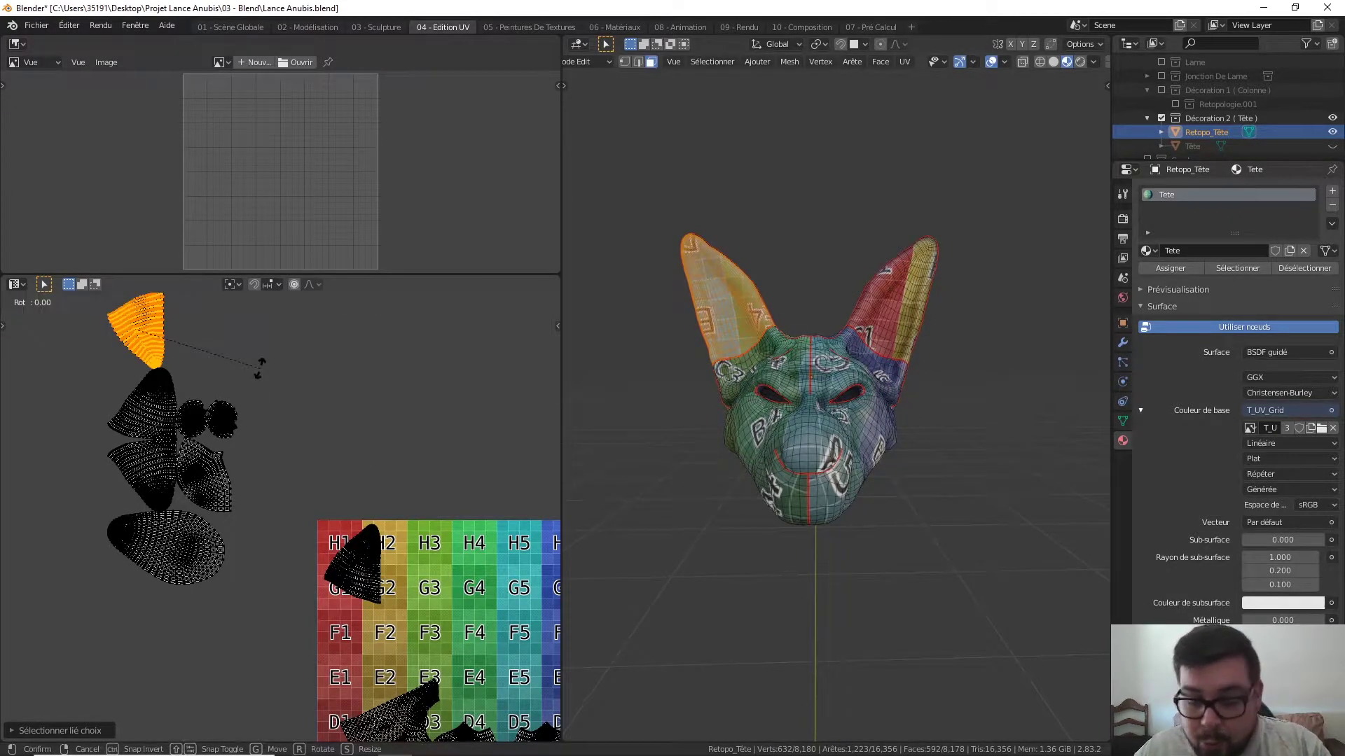
pyautogui.write('180')
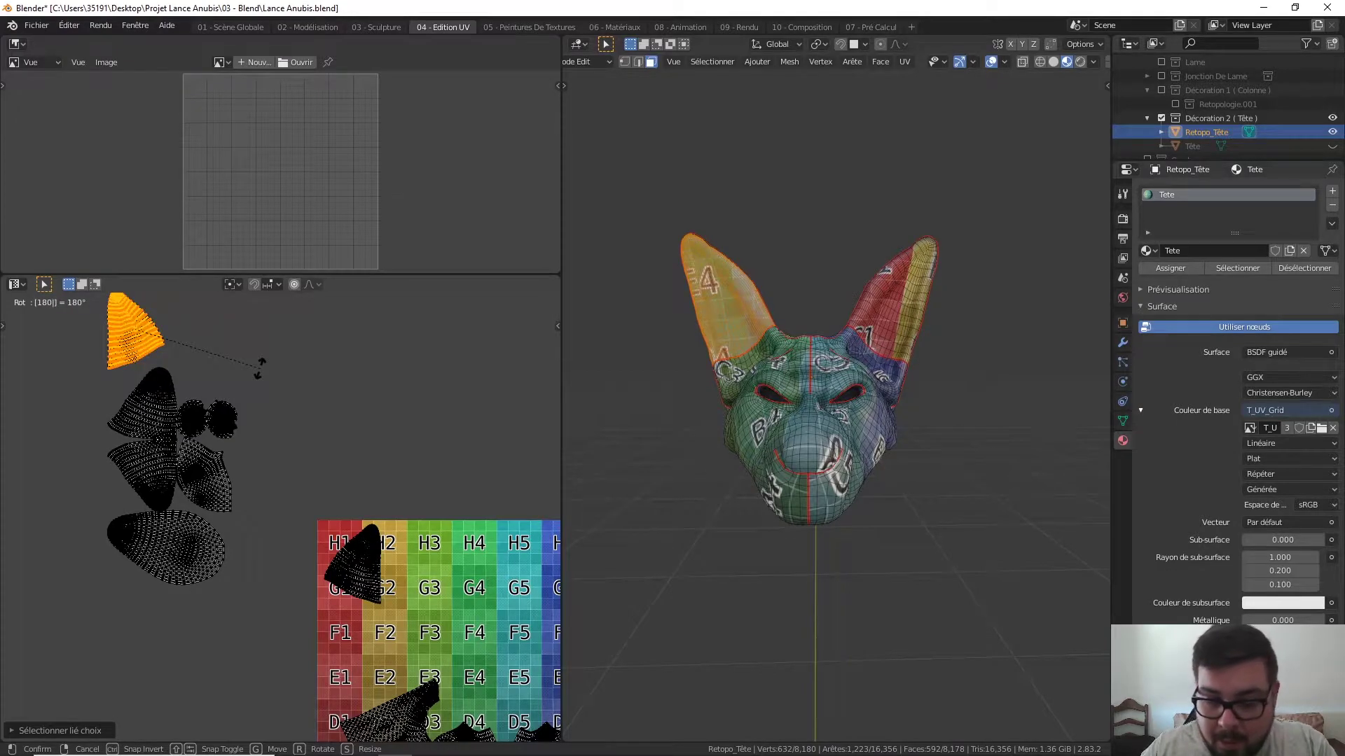
pyautogui.press('Return')
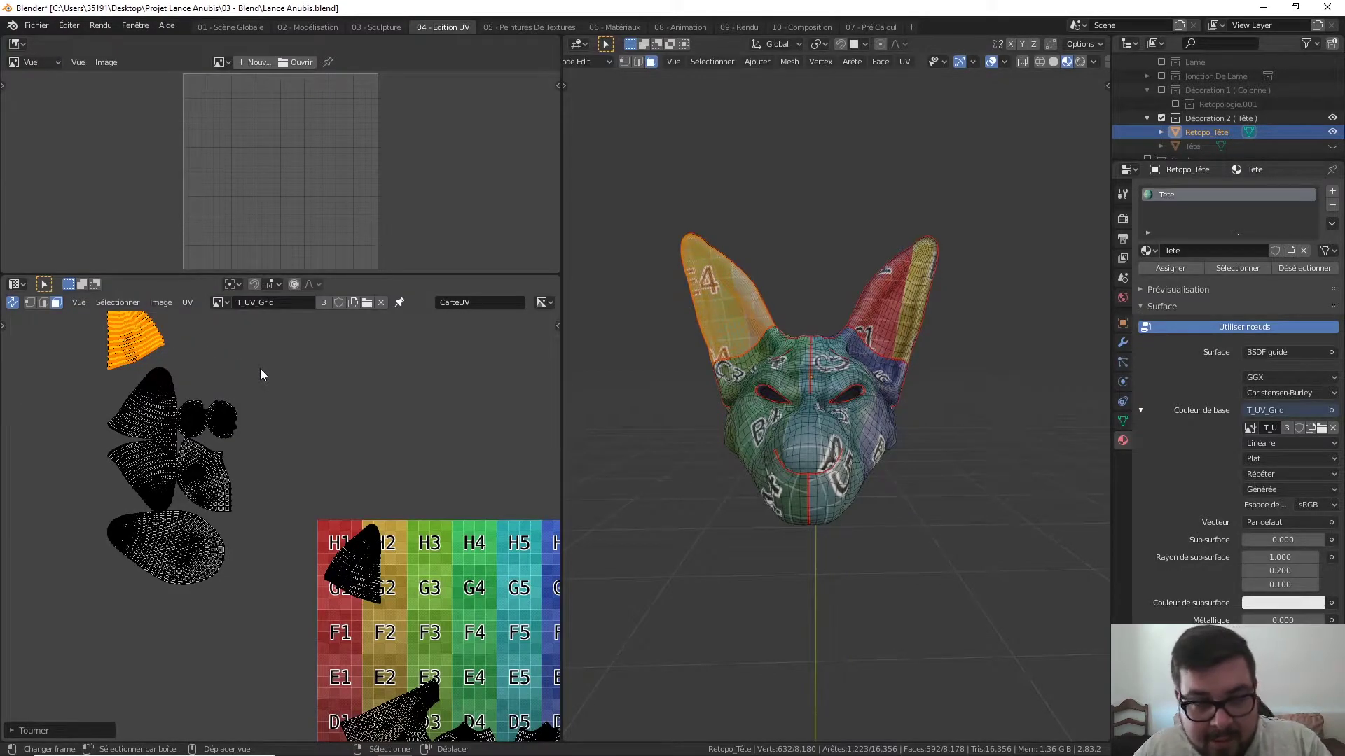
pyautogui.press('g')
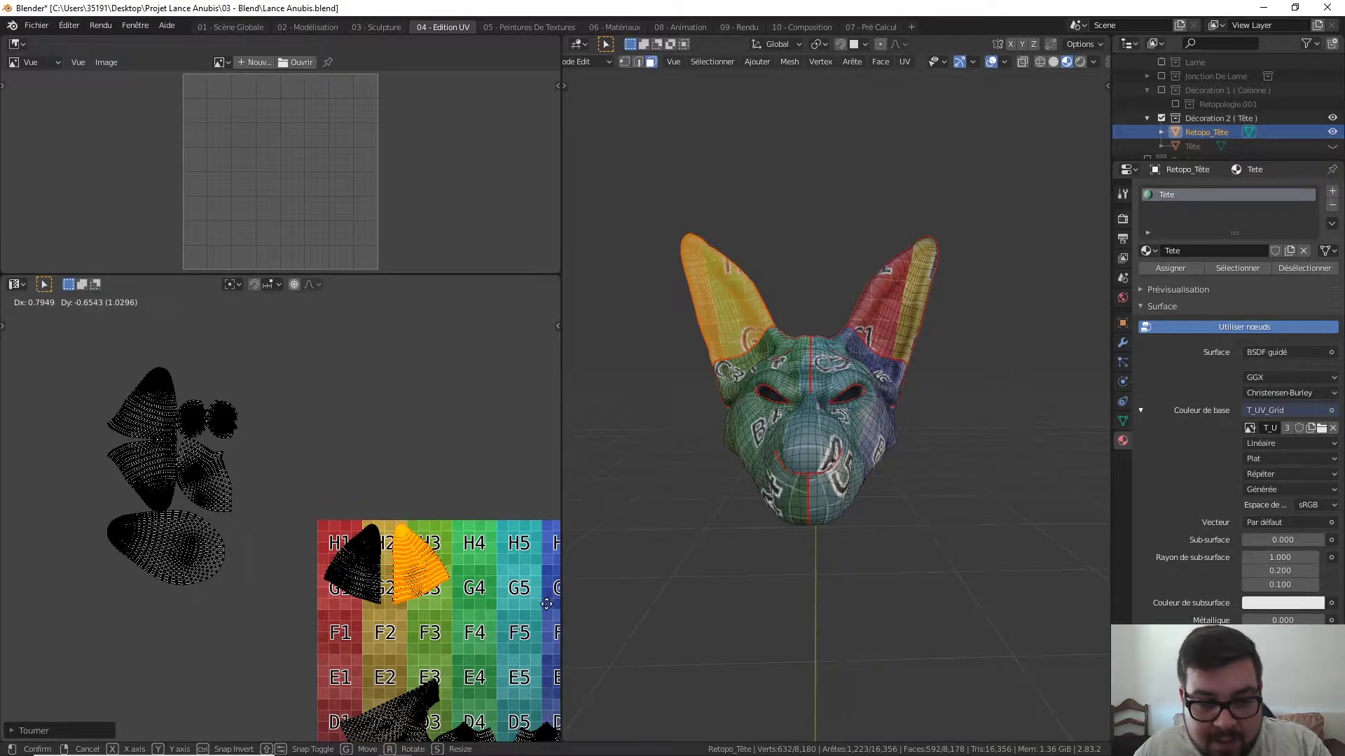
pyautogui.click(546, 603)
pyautogui.hotkey('alt', 'a')
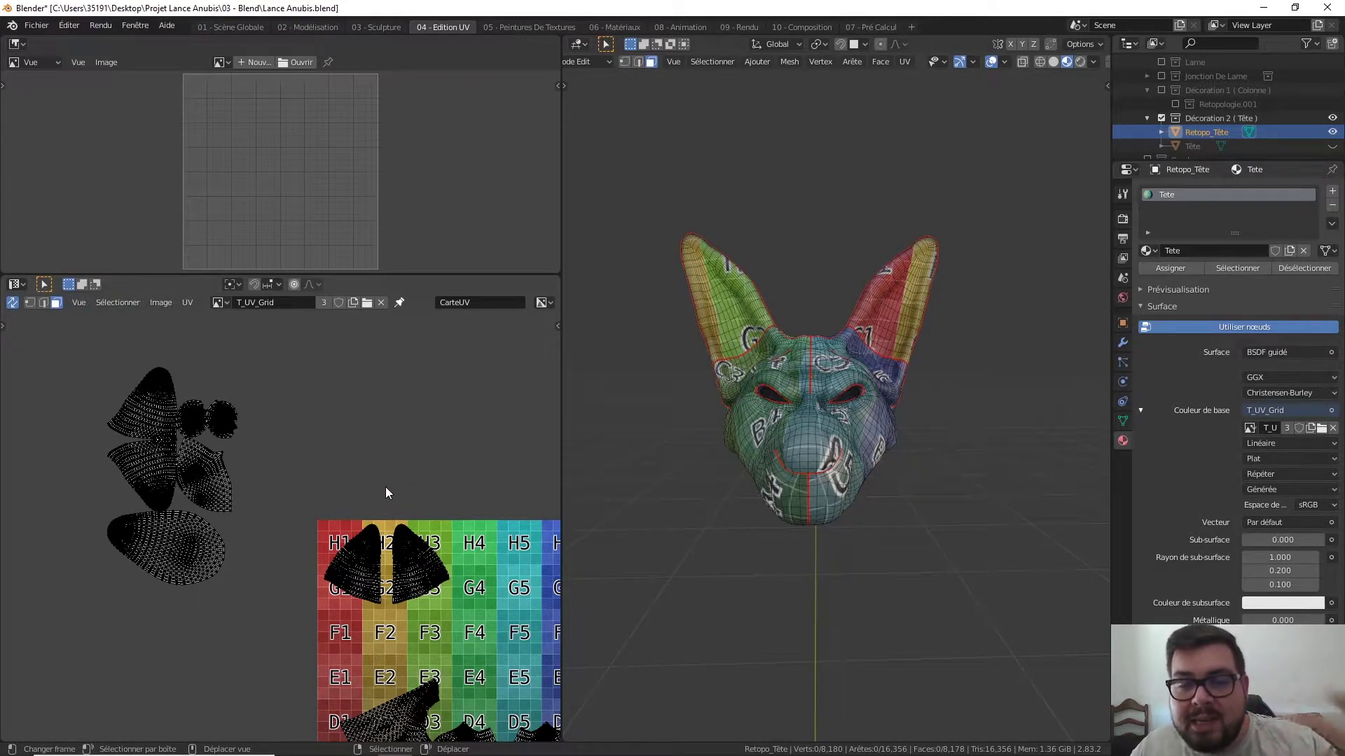
# - Move the third ear island onto the grid's top row near H4
pyautogui.press('l')
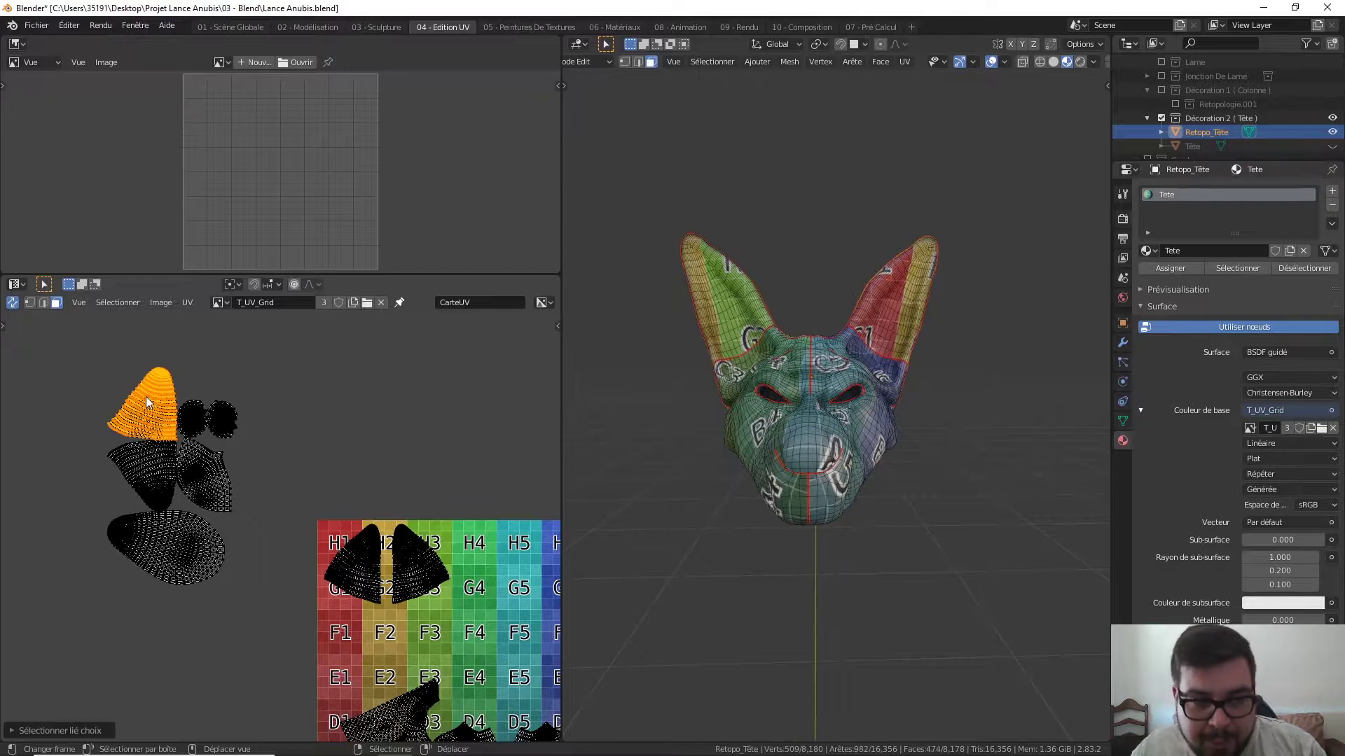
pyautogui.moveTo(770, 392)
pyautogui.mouseDown(button='middle')
pyautogui.moveTo(921, 367)
pyautogui.moveTo(952, 375)
pyautogui.mouseUp(button='middle')
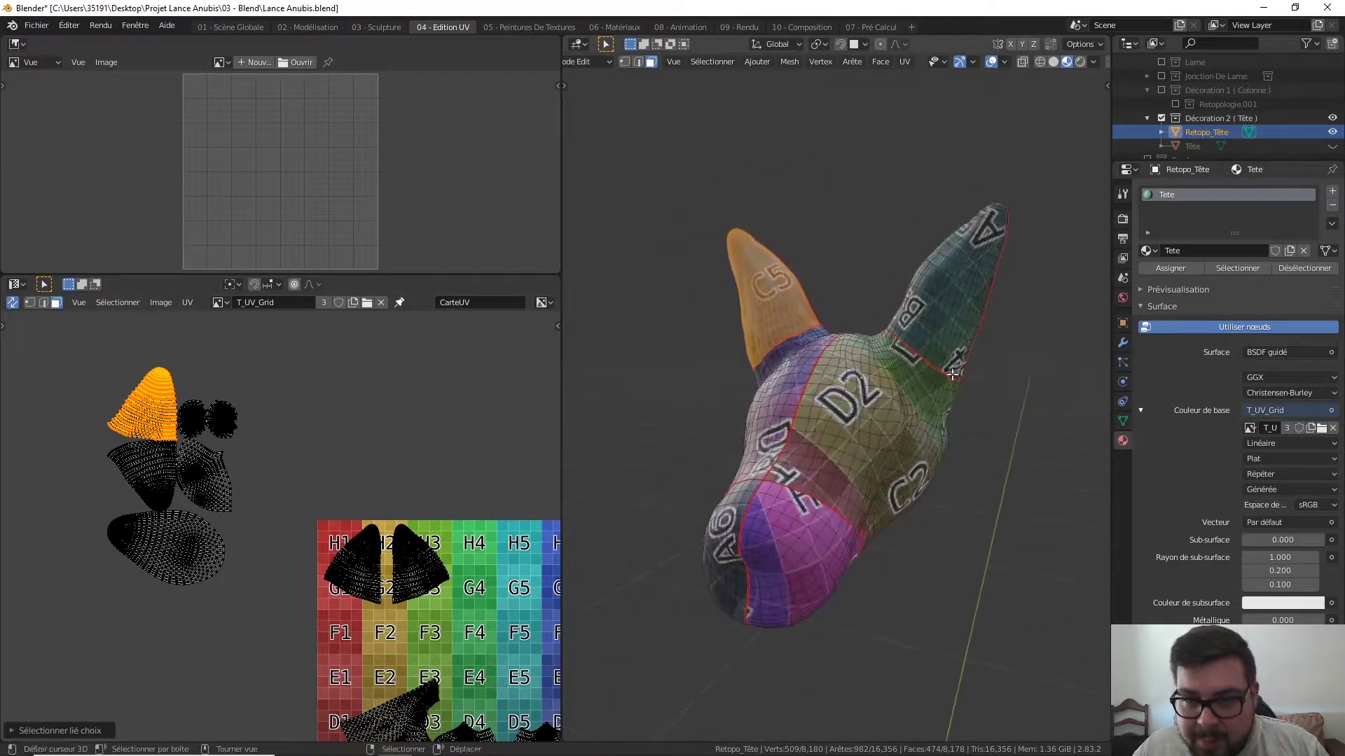
pyautogui.press('g')
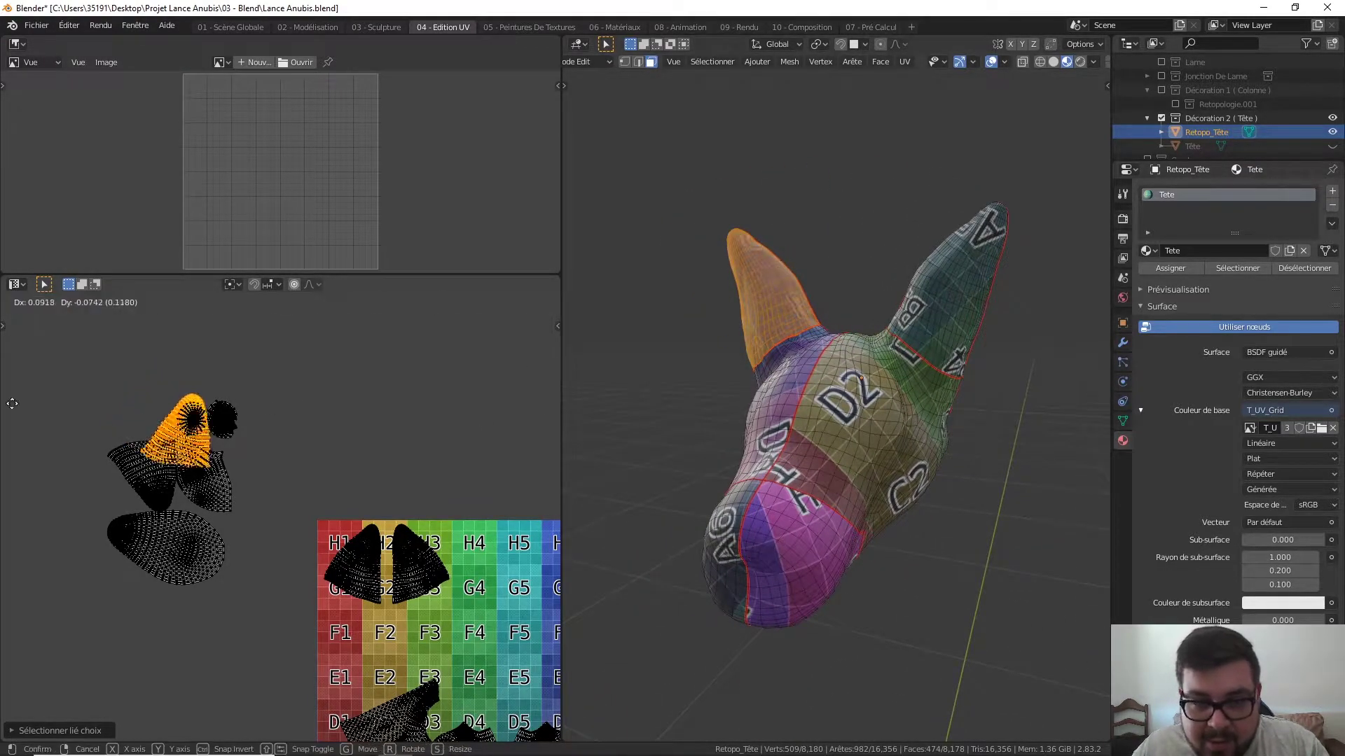
pyautogui.click(310, 530)
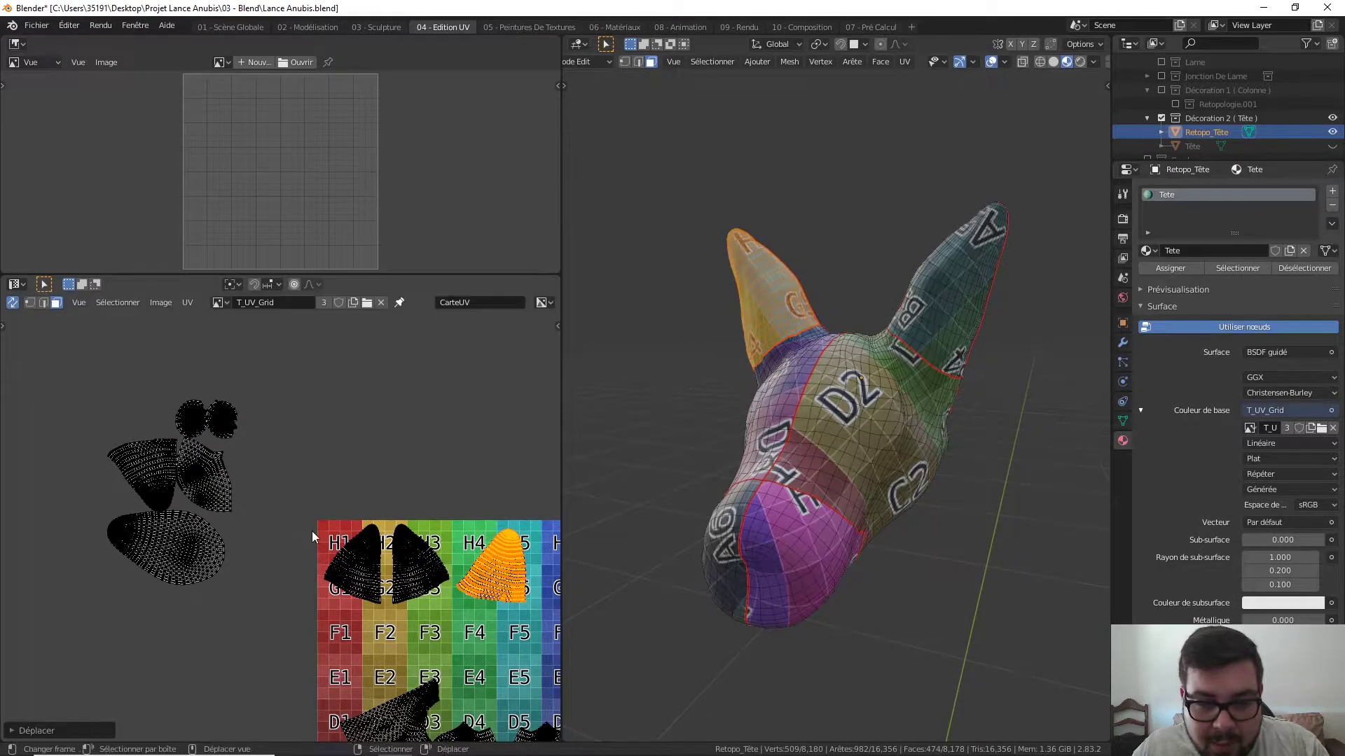
pyautogui.moveTo(492, 551); pyautogui.dragTo(375, 535, button='middle')
pyautogui.press('g')
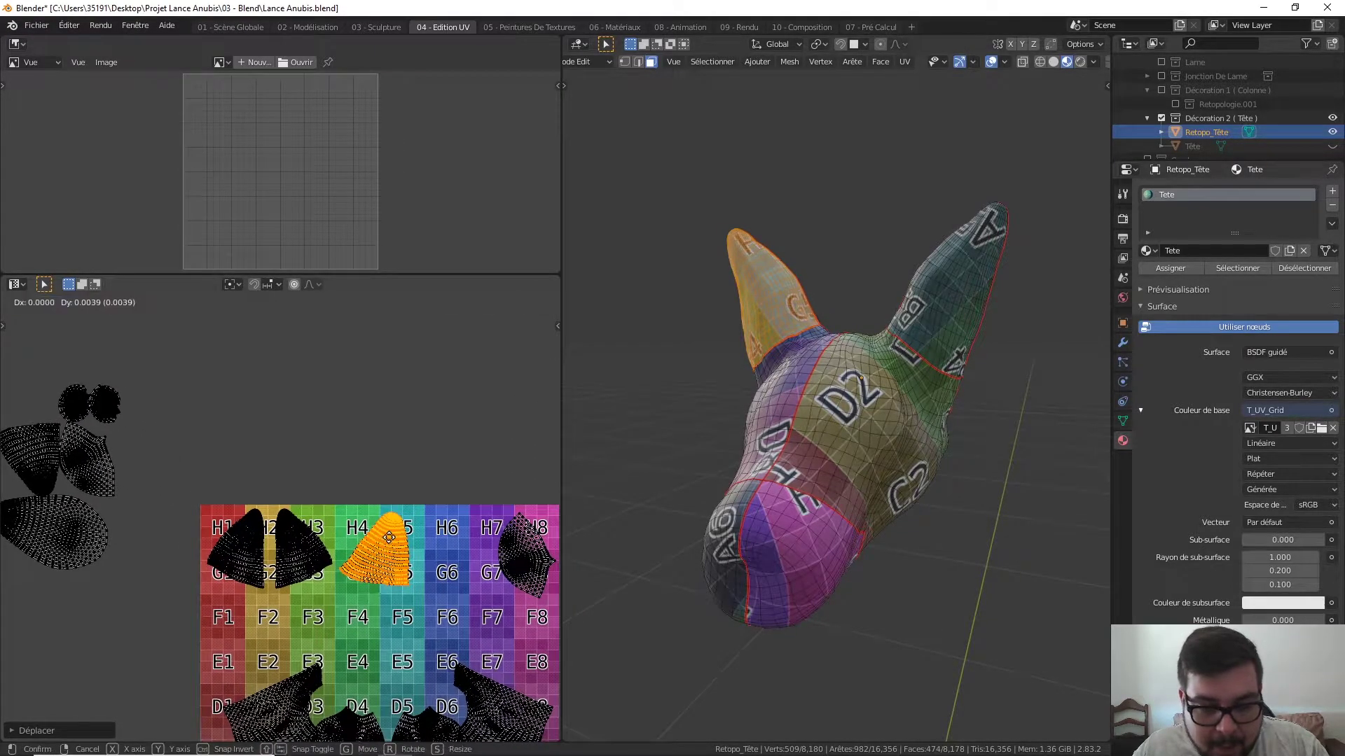
pyautogui.click(335, 597)
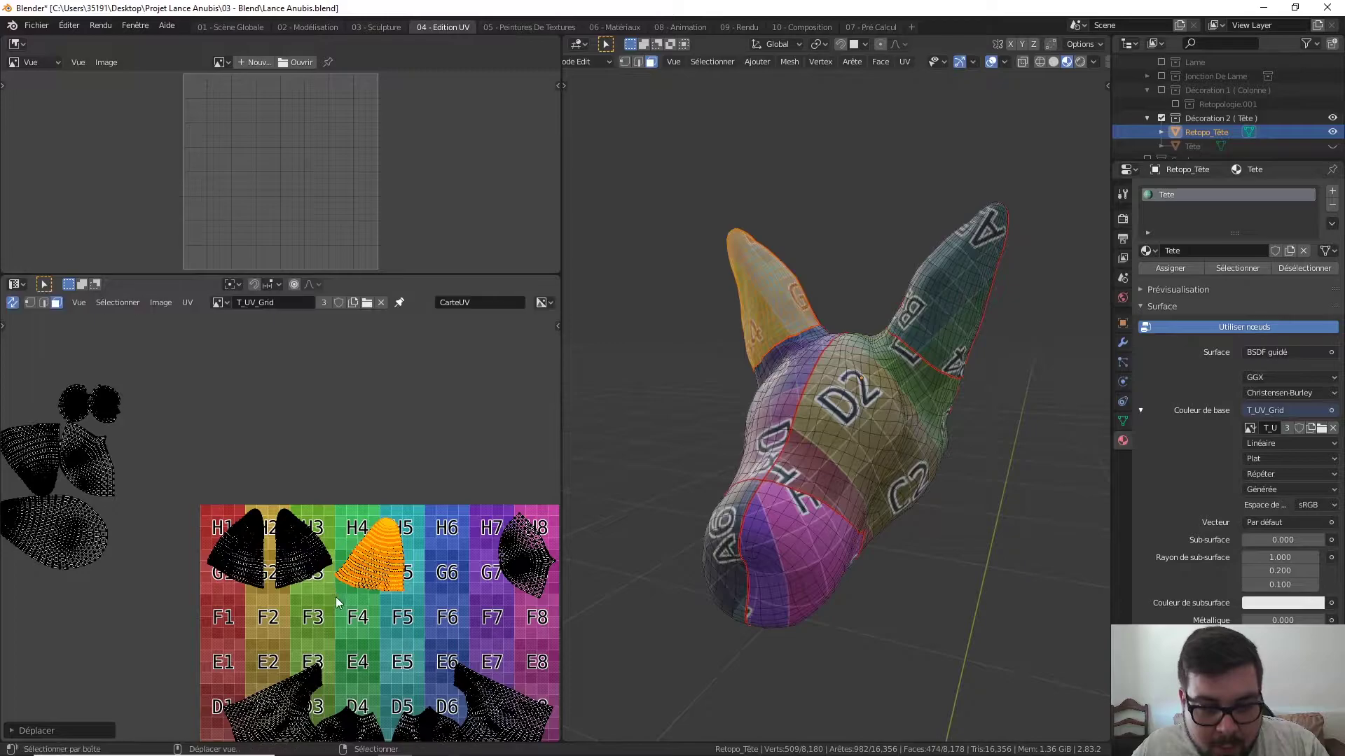
pyautogui.click(208, 489)
# - Flip the fourth ear island 180° and place it beside the third ear
pyautogui.press('l')
pyautogui.press('r')
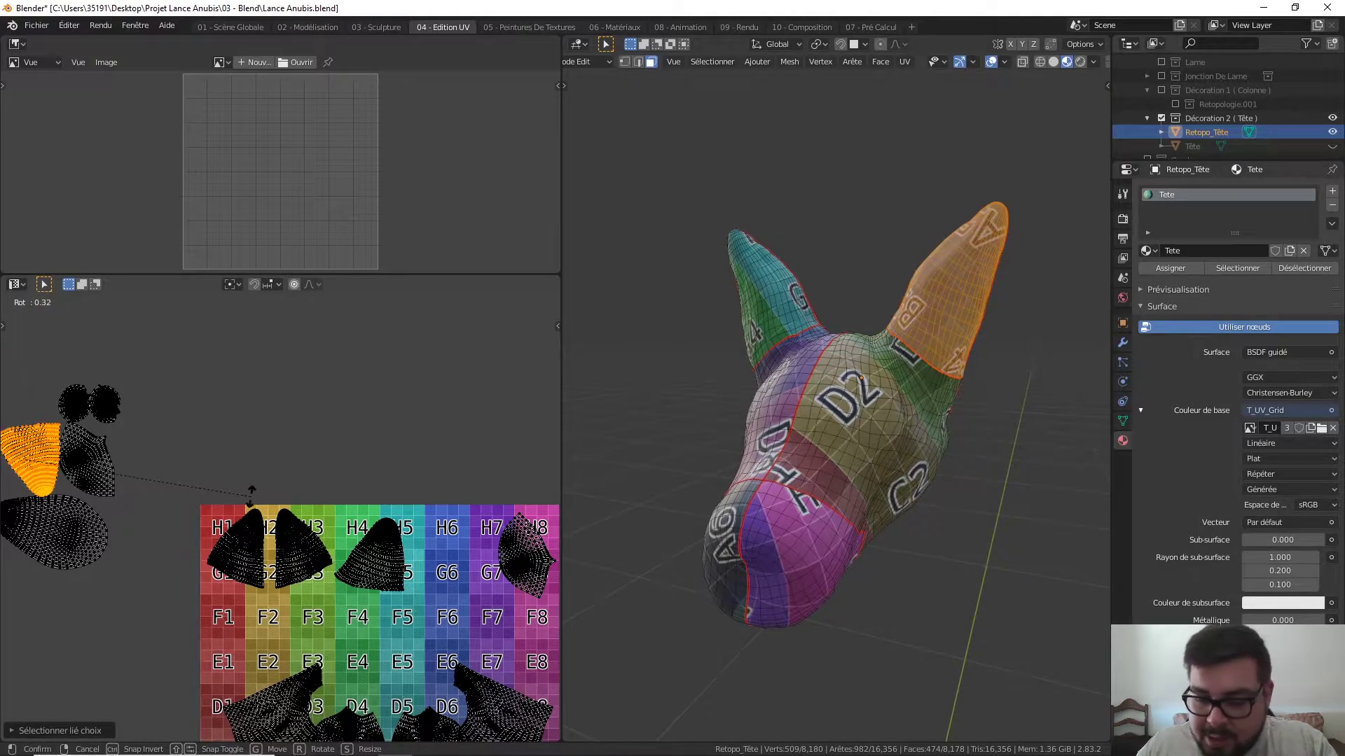
pyautogui.write('180')
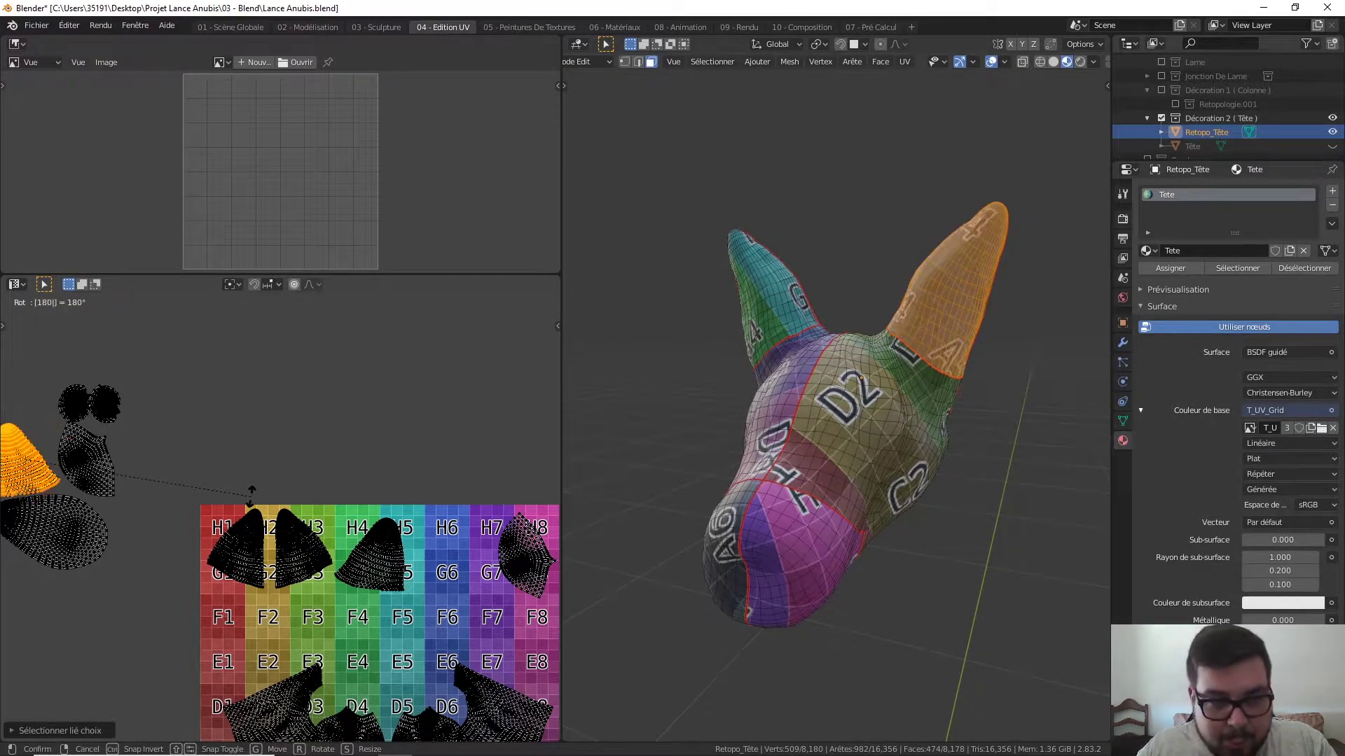
pyautogui.press('Return')
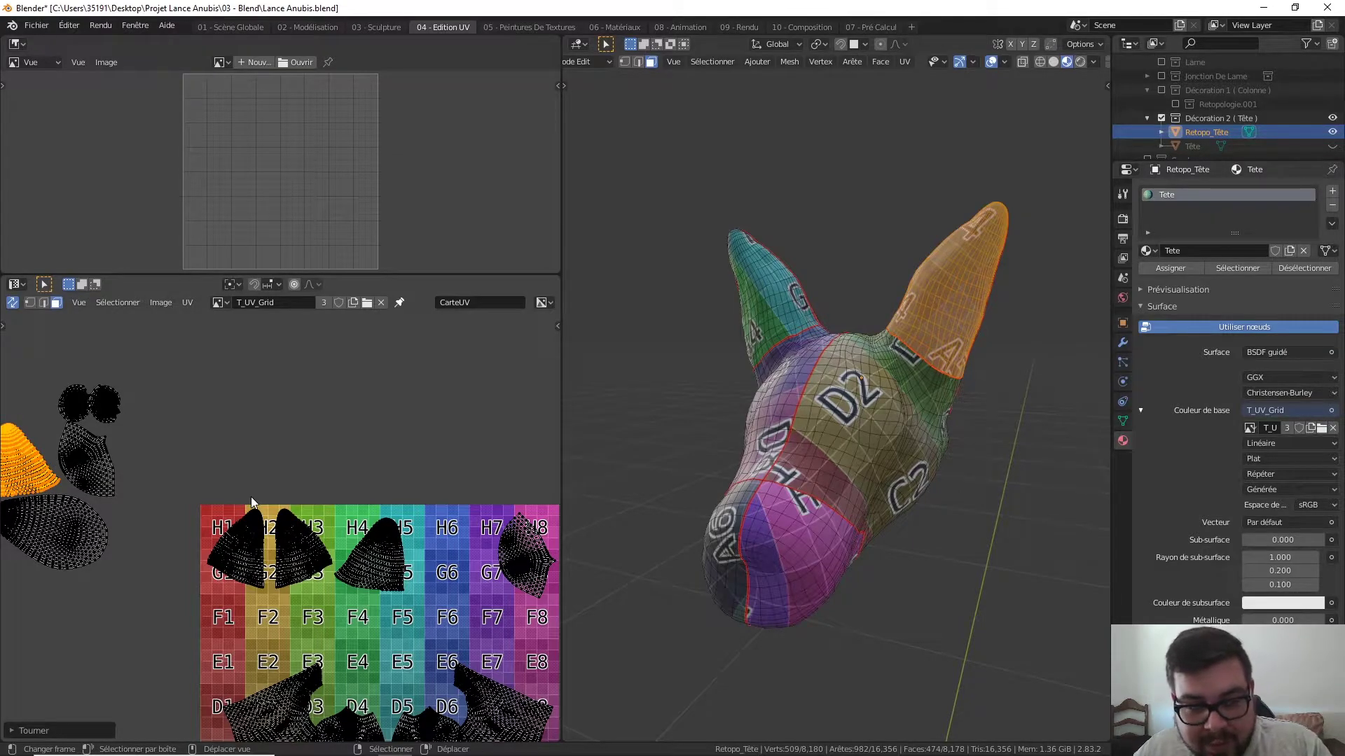
pyautogui.press('g')
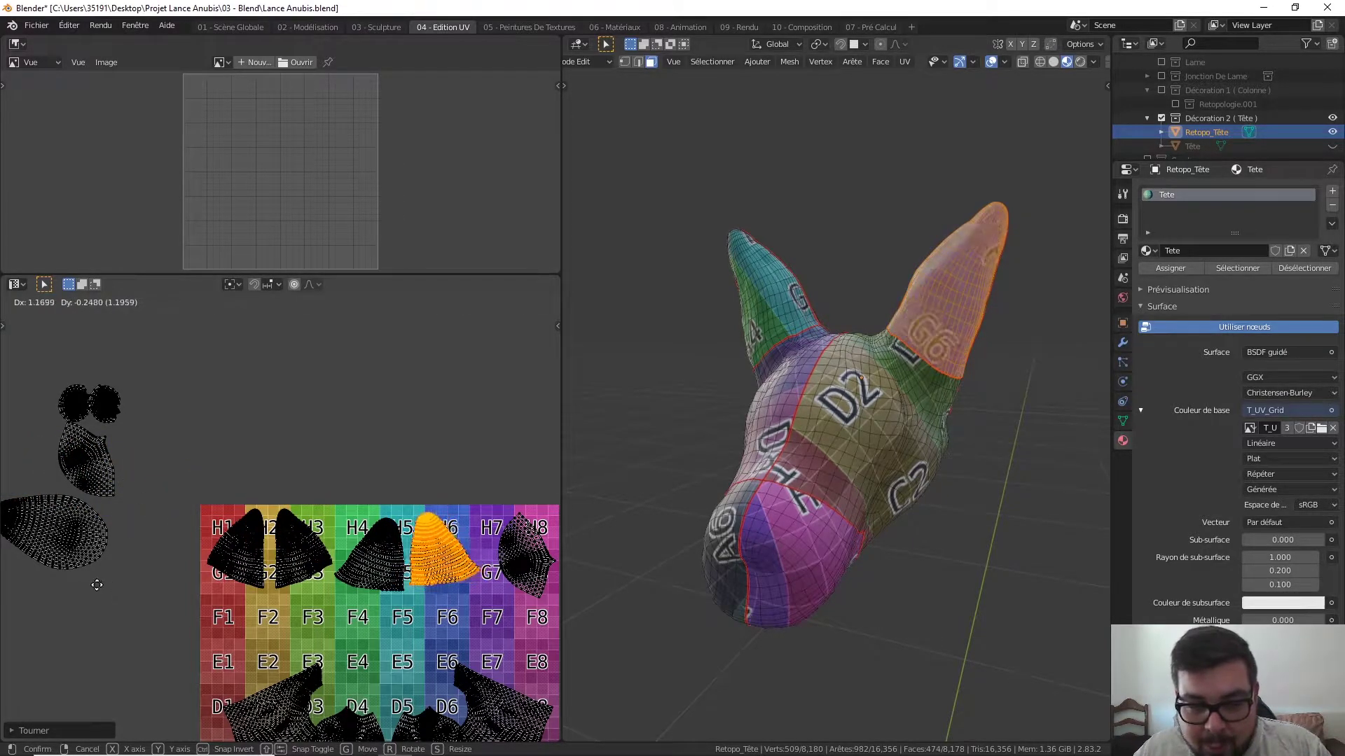
pyautogui.click(117, 648)
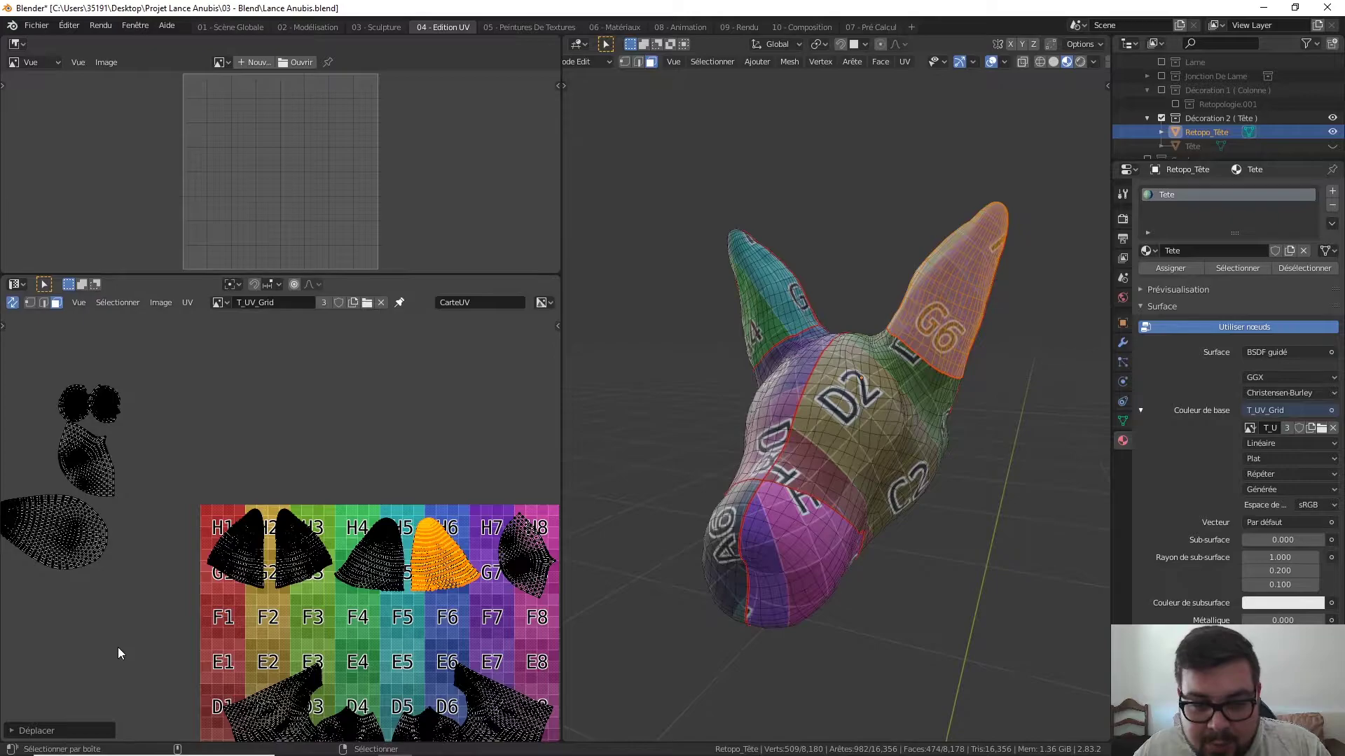
pyautogui.click(171, 592)
pyautogui.scroll(-2, 280, 585)
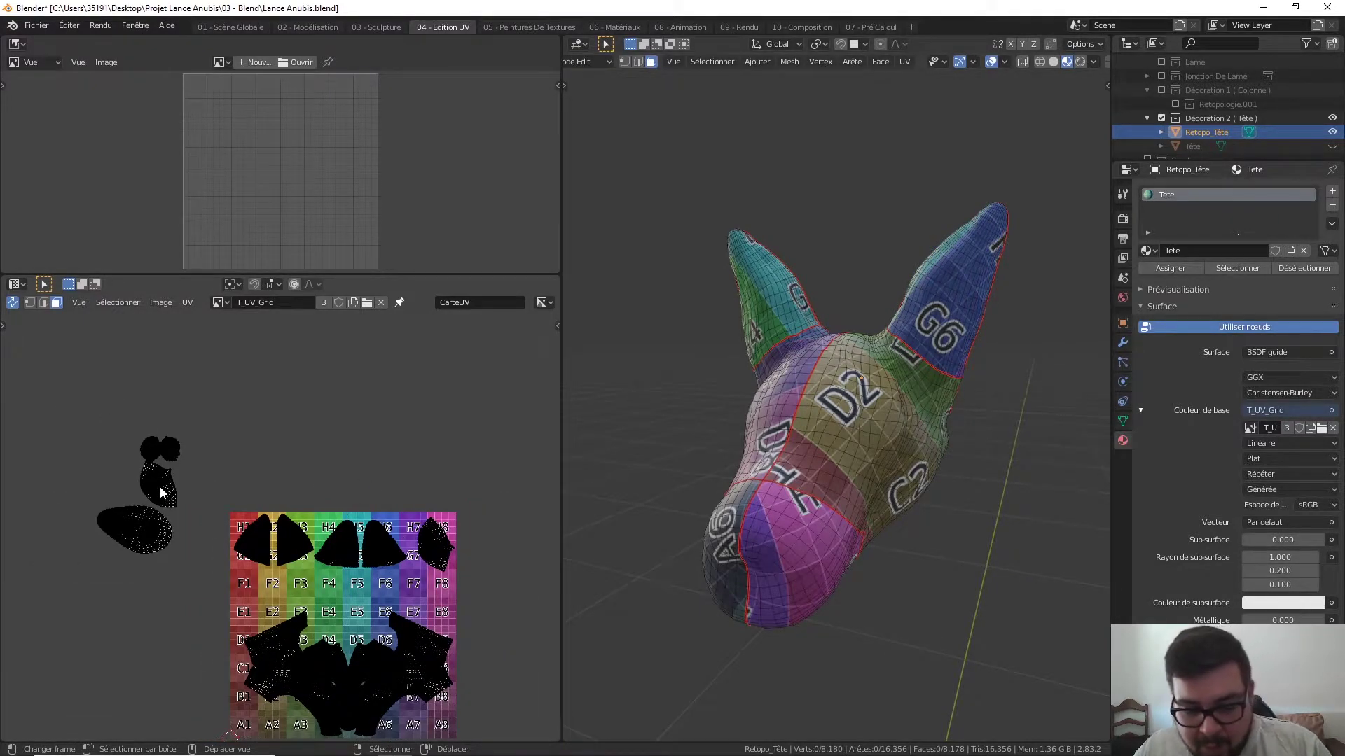
# - Select the muzzle-tip island and turn it upright with 180° and 90° rotations
pyautogui.press('l')
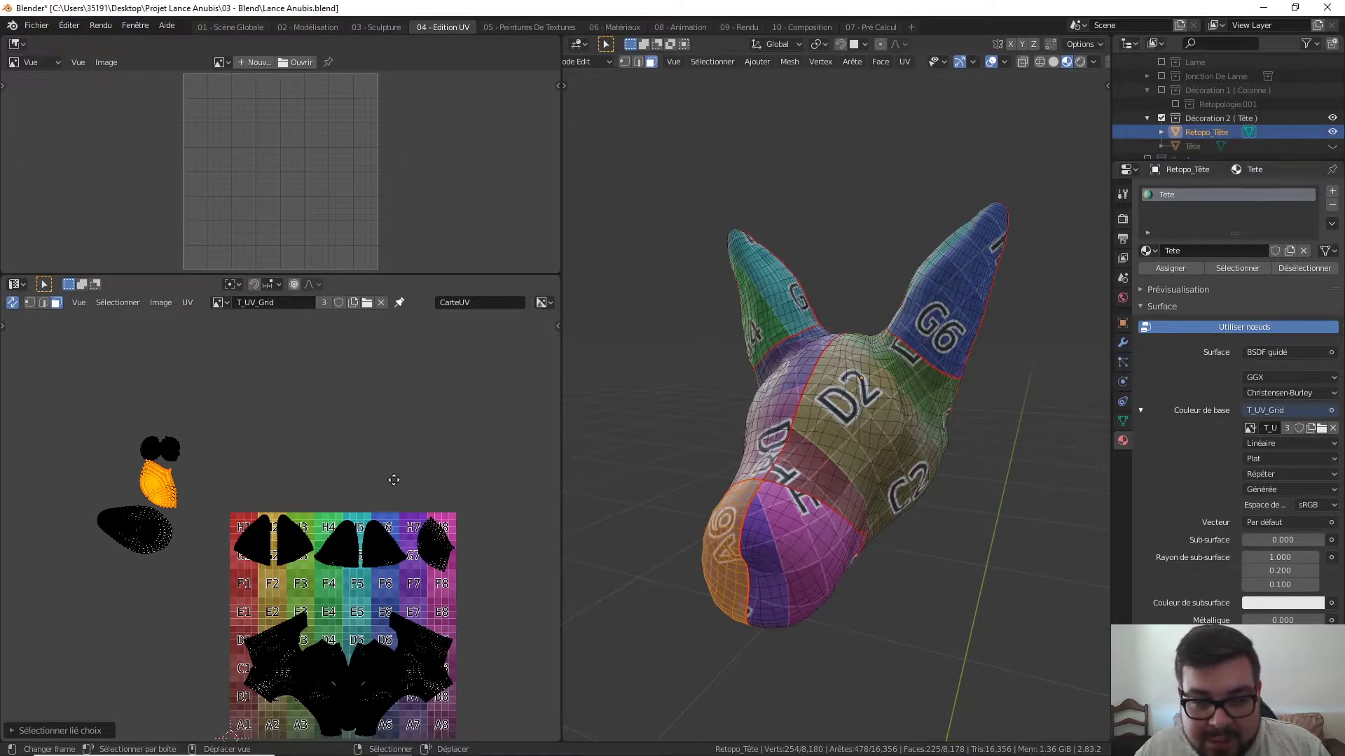
pyautogui.moveTo(386, 483); pyautogui.dragTo(417, 482, button='middle')
pyautogui.moveTo(683, 502)
pyautogui.mouseDown(button='middle')
pyautogui.moveTo(767, 503)
pyautogui.moveTo(548, 473)
pyautogui.mouseUp(button='middle')
pyautogui.write('r')
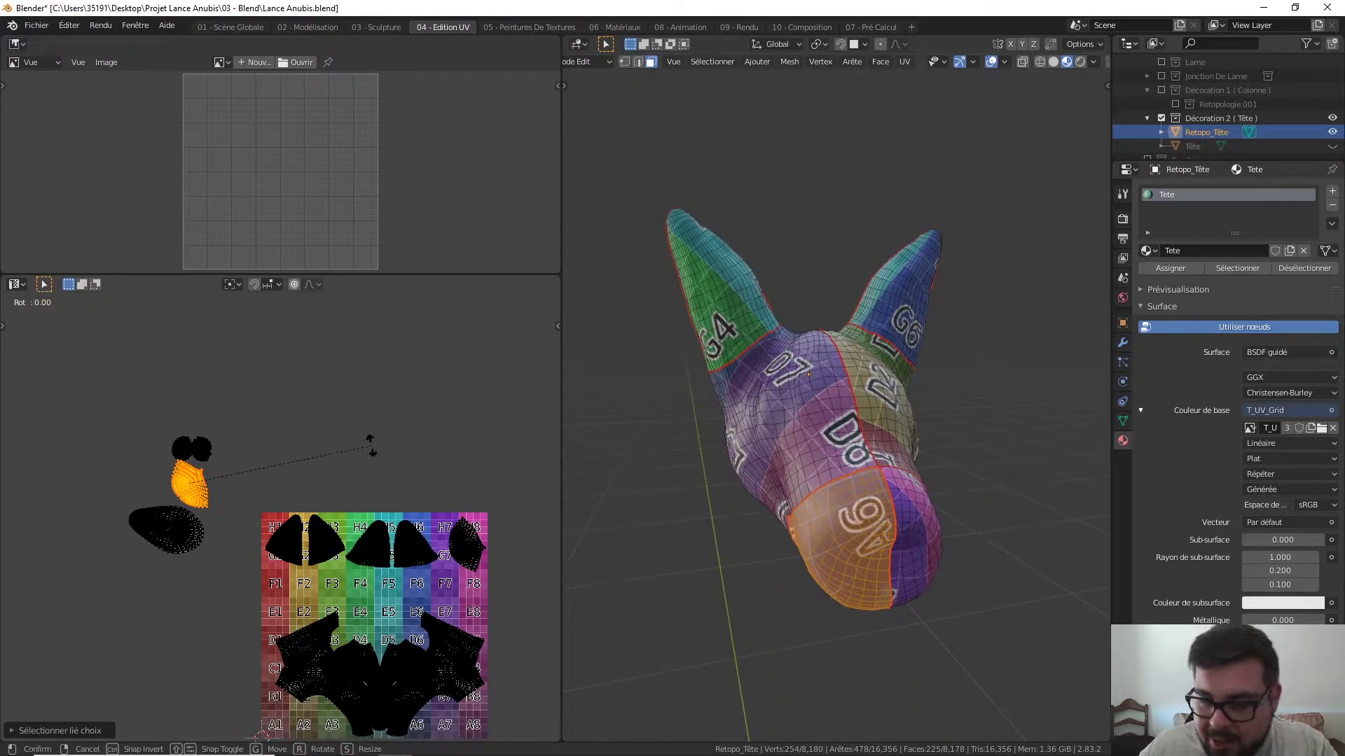
pyautogui.write('180')
pyautogui.press('Return')
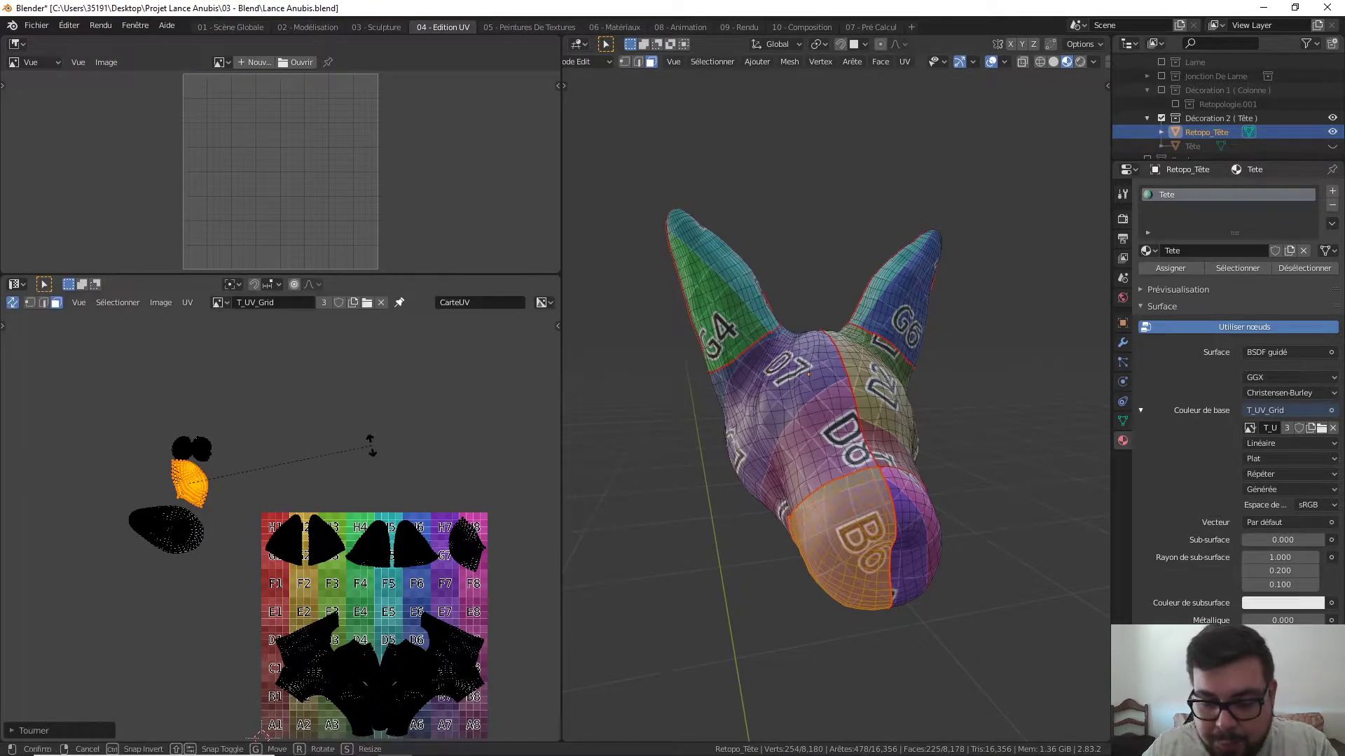
pyautogui.write('90')
pyautogui.press('Return')
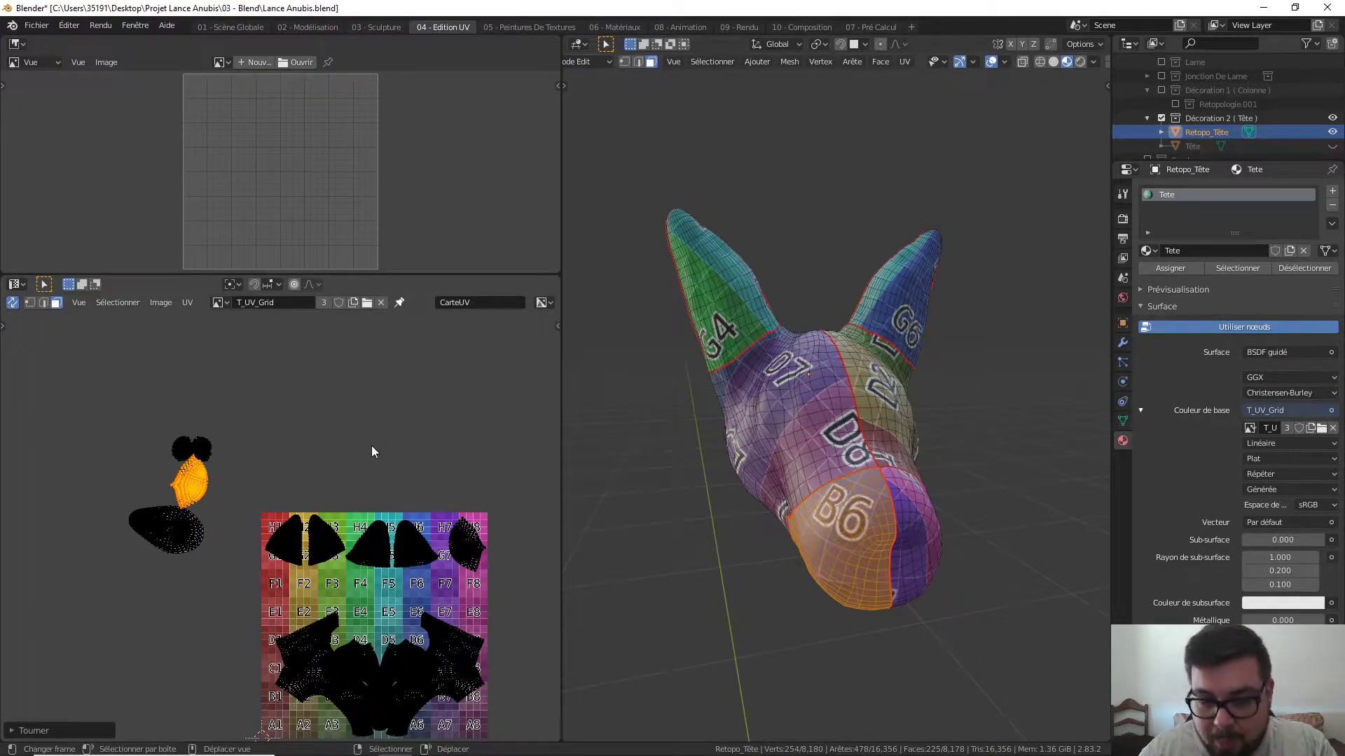
# - Place the muzzle-tip island on the grid around F7–E7, then deselect all
pyautogui.press('g')
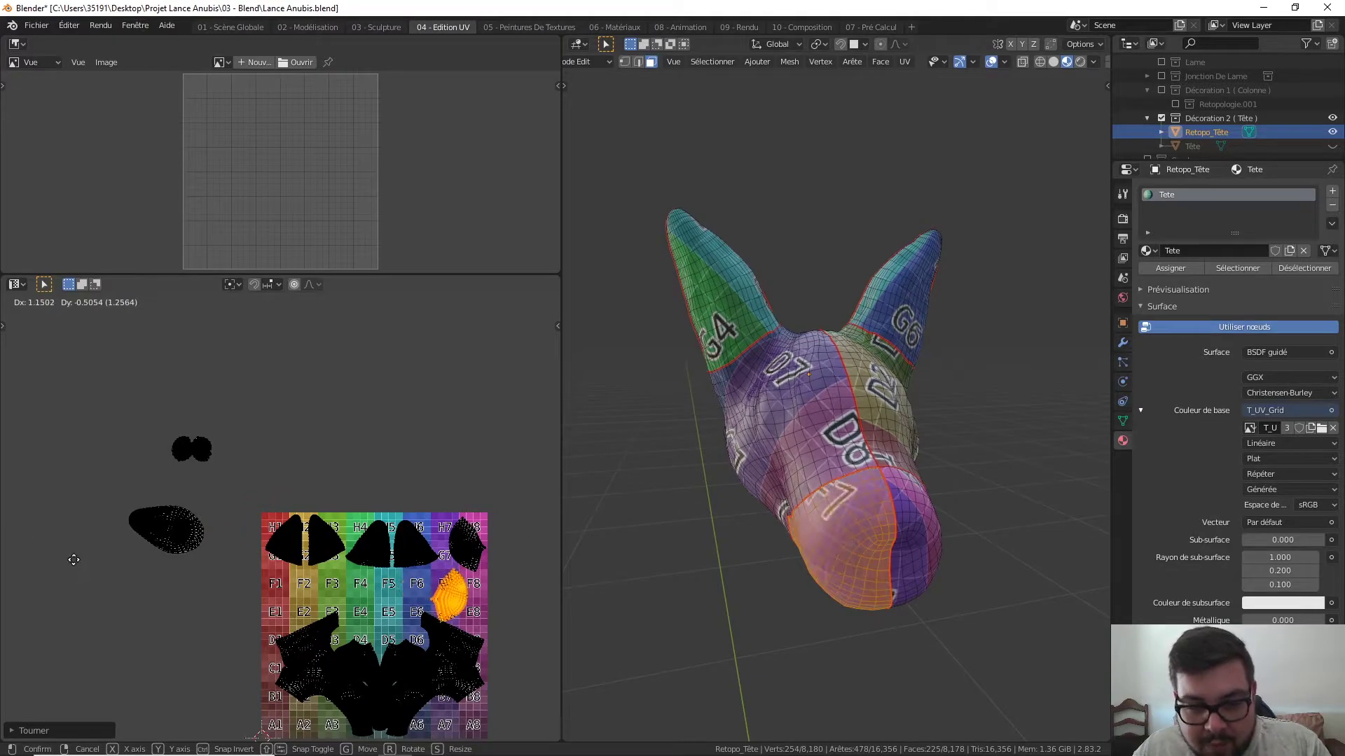
pyautogui.click(69, 557)
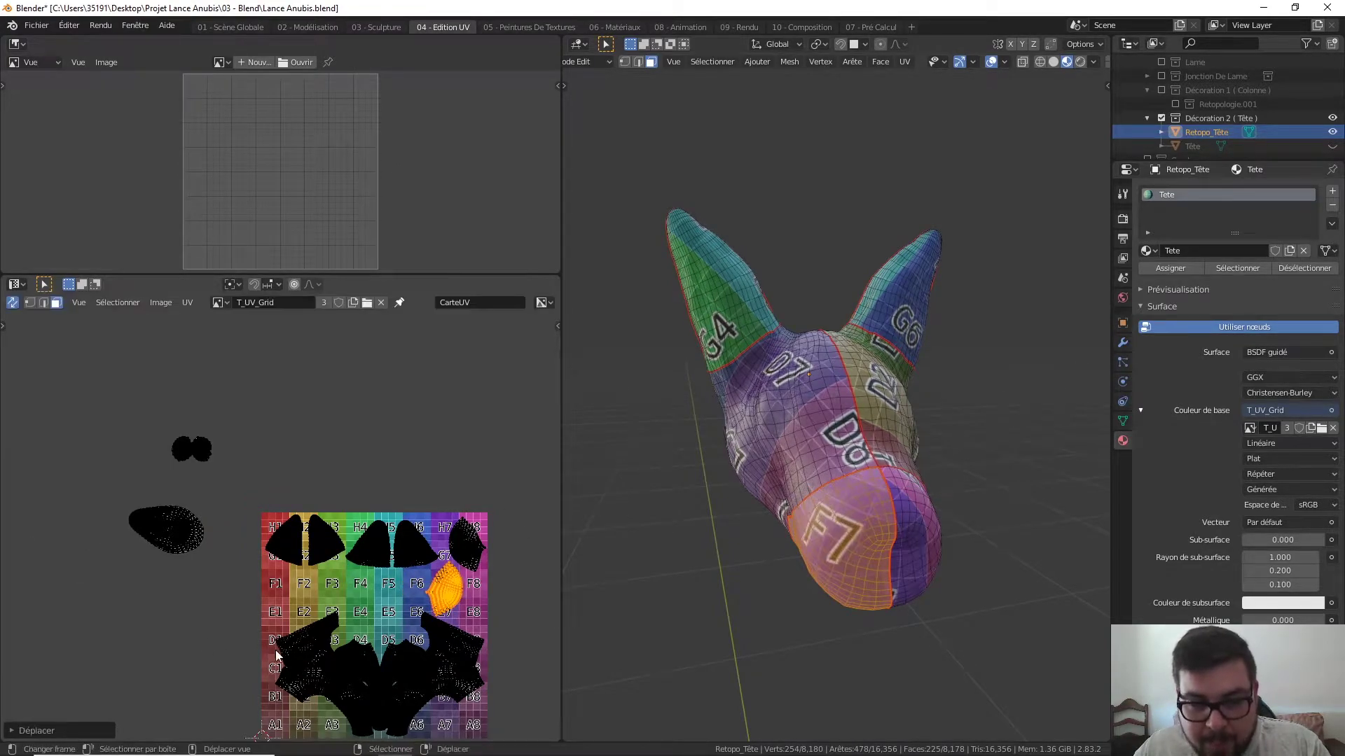
pyautogui.scroll(1, 277, 655)
pyautogui.scroll(1, 175, 553)
pyautogui.scroll(1, 132, 497)
pyautogui.scroll(1, 112, 472)
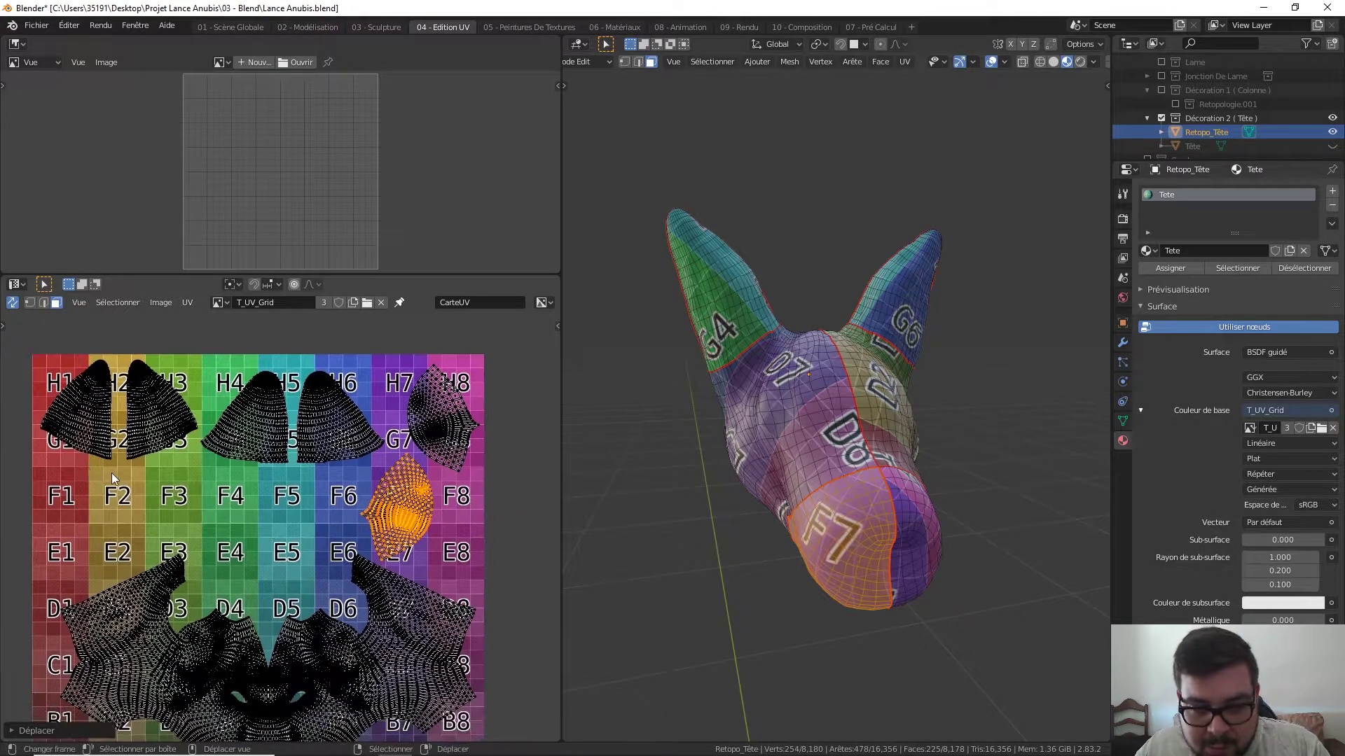
pyautogui.press('g')
pyautogui.press('Escape')
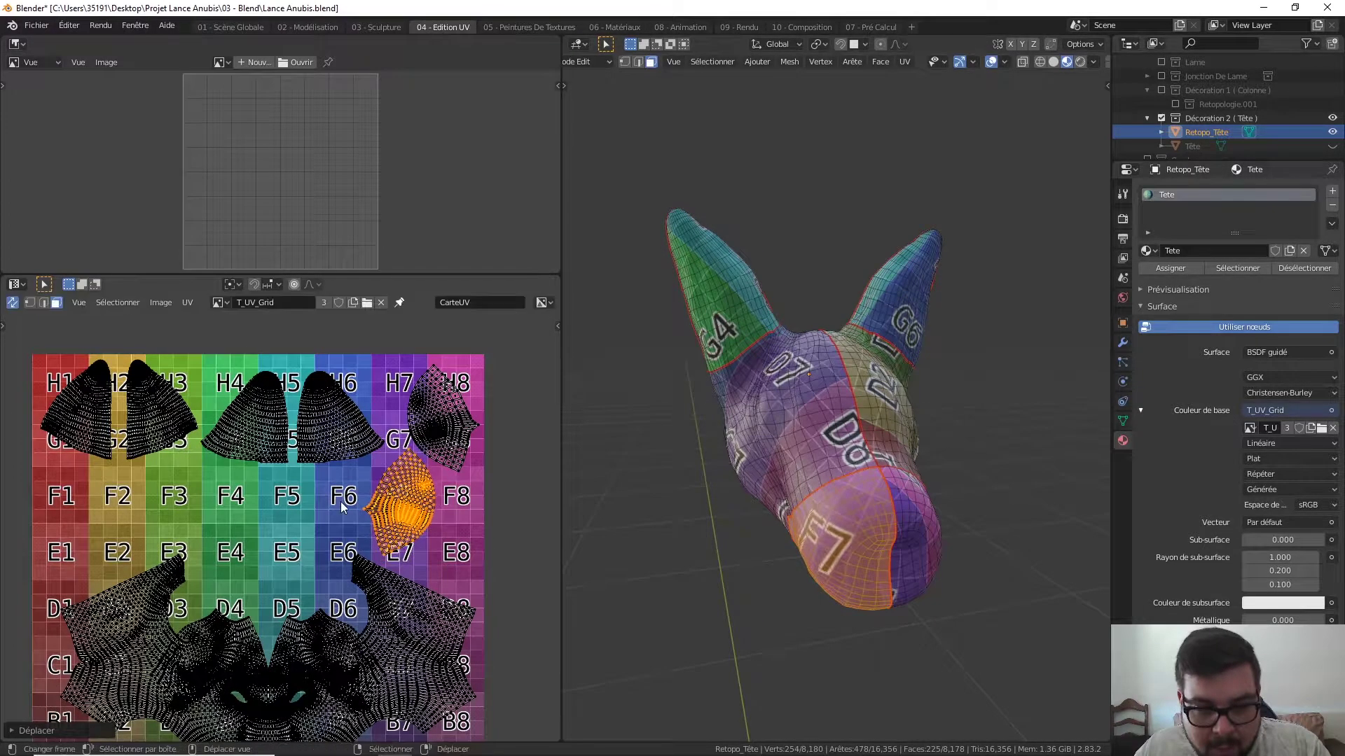
pyautogui.hotkey('alt', 'a')
pyautogui.scroll(-1, 282, 466)
pyautogui.scroll(-3, 231, 445)
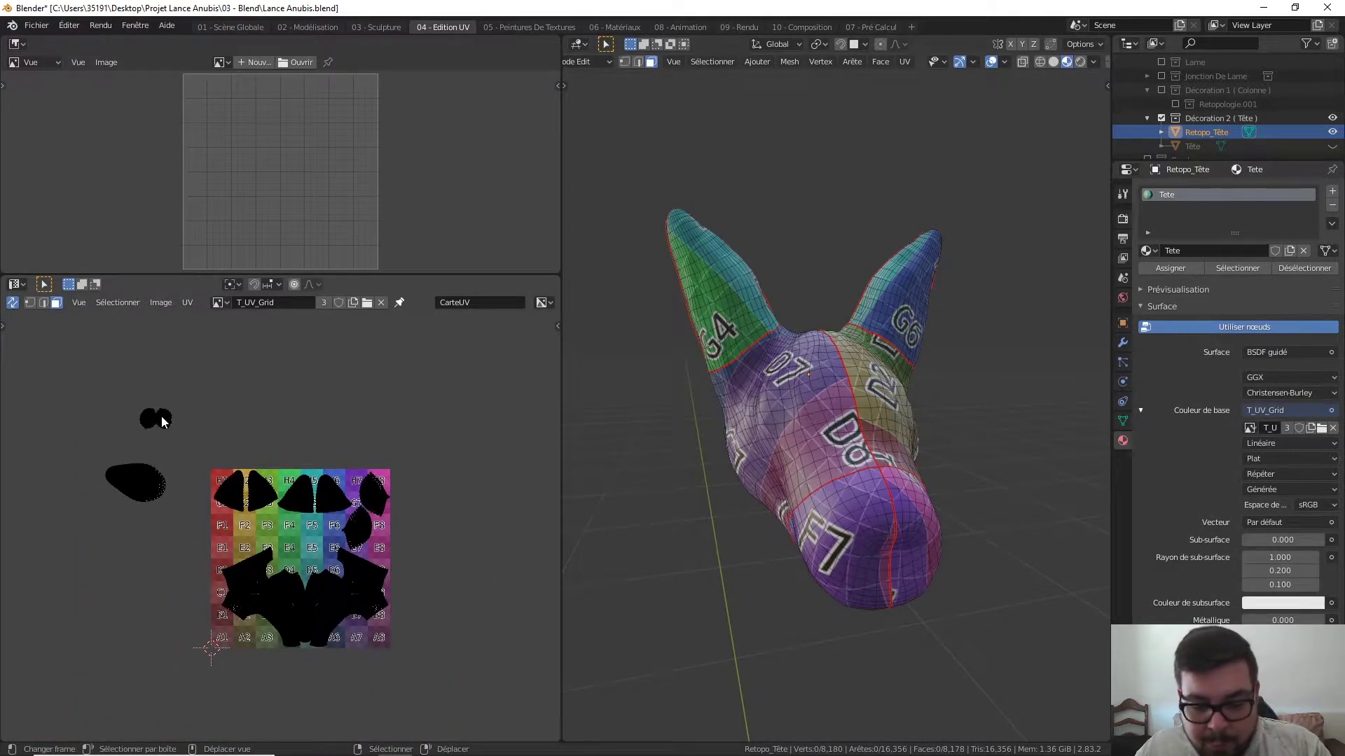
# - Move the eye-socket island pair onto the grid near F1–E2
pyautogui.press('l')
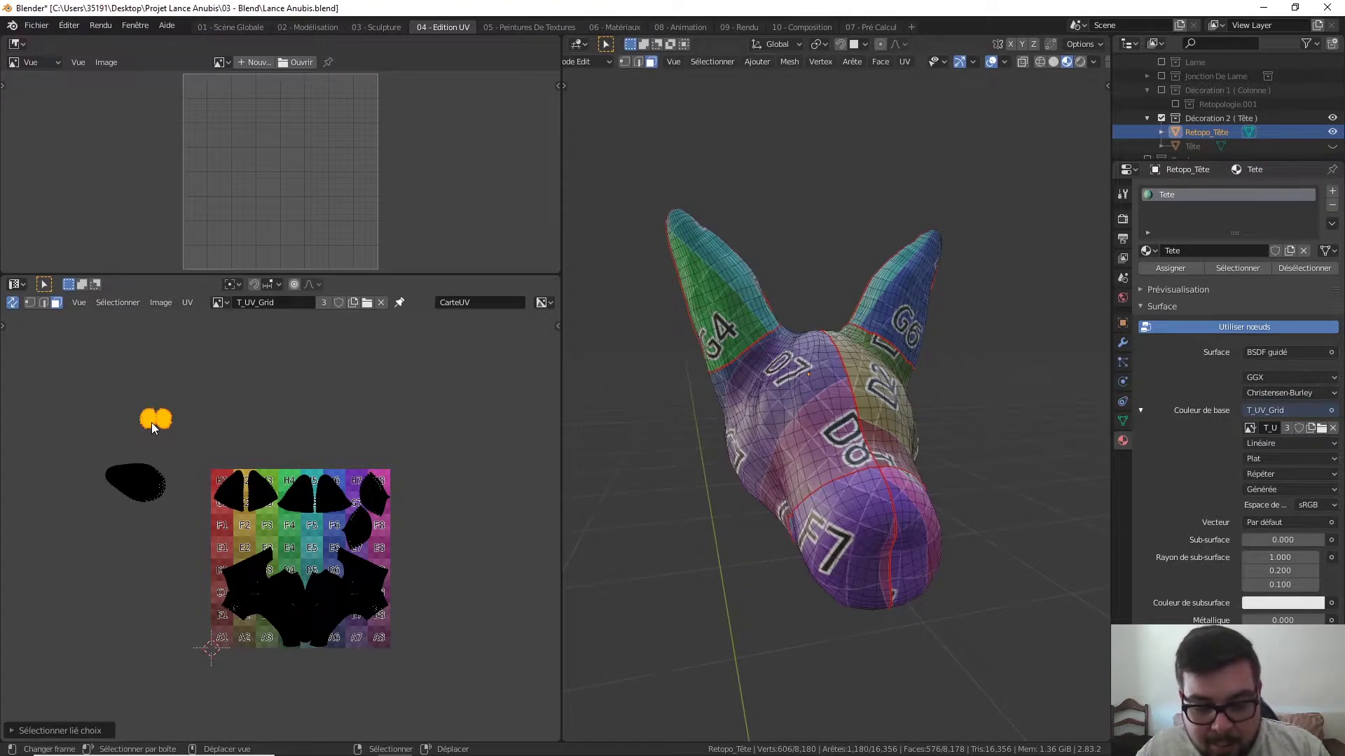
pyautogui.press('g')
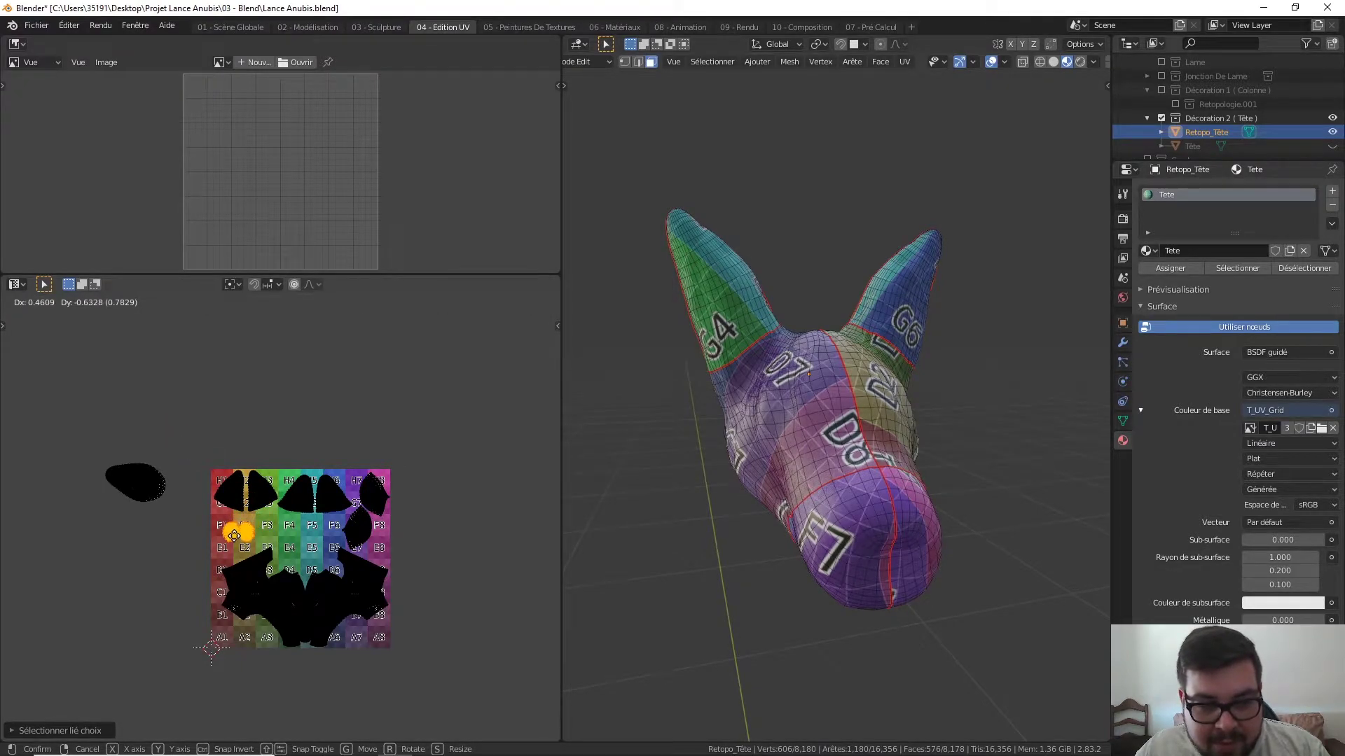
pyautogui.click(233, 534)
pyautogui.click(137, 475)
# - Place the large oval island upright in the grid's centre around F4–E5
pyautogui.press('l')
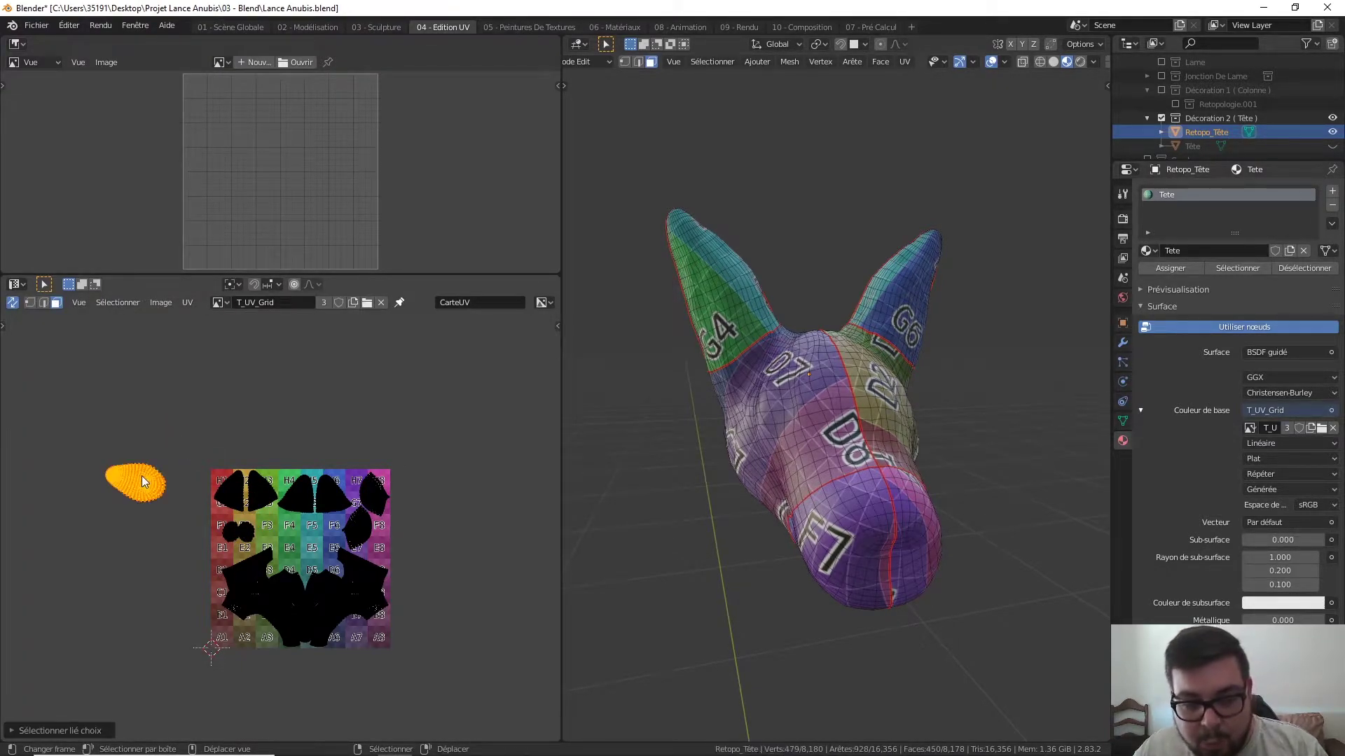
pyautogui.press('g')
pyautogui.click(313, 543)
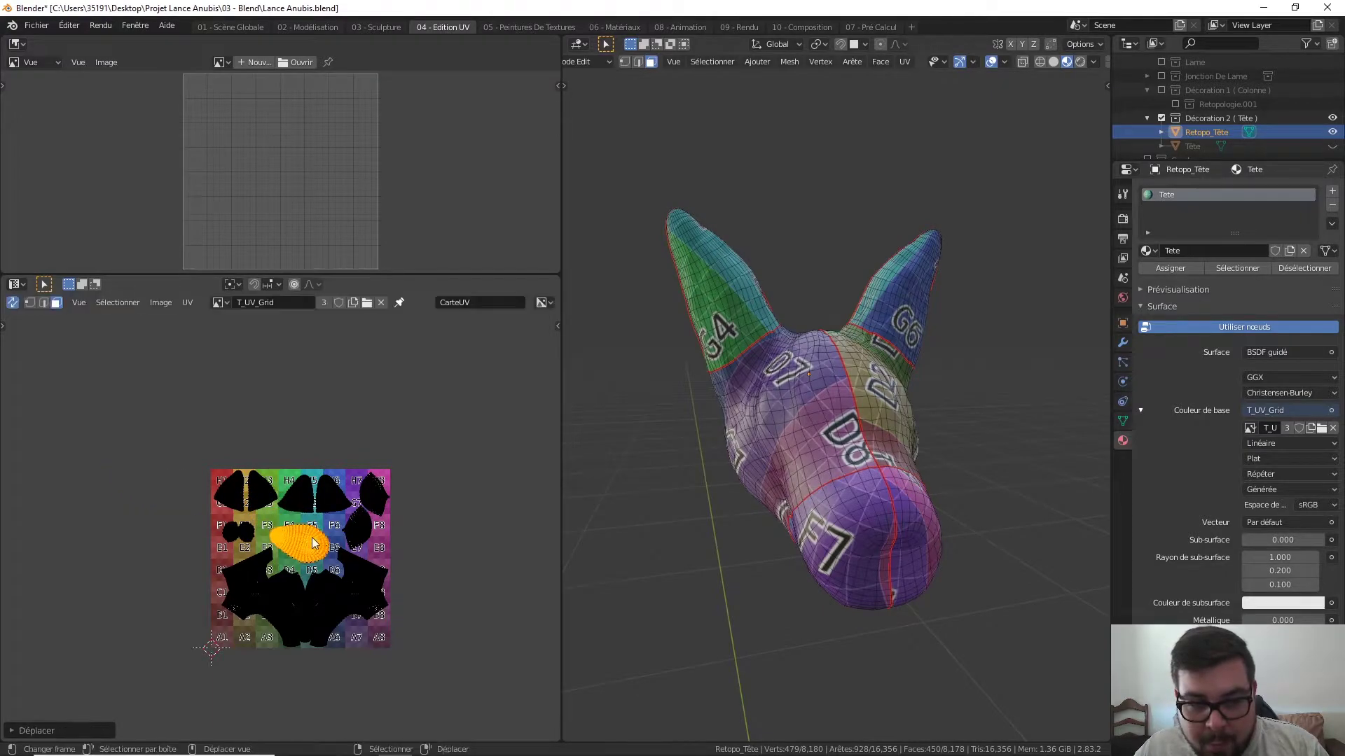
pyautogui.moveTo(711, 475); pyautogui.dragTo(736, 405, button='middle')
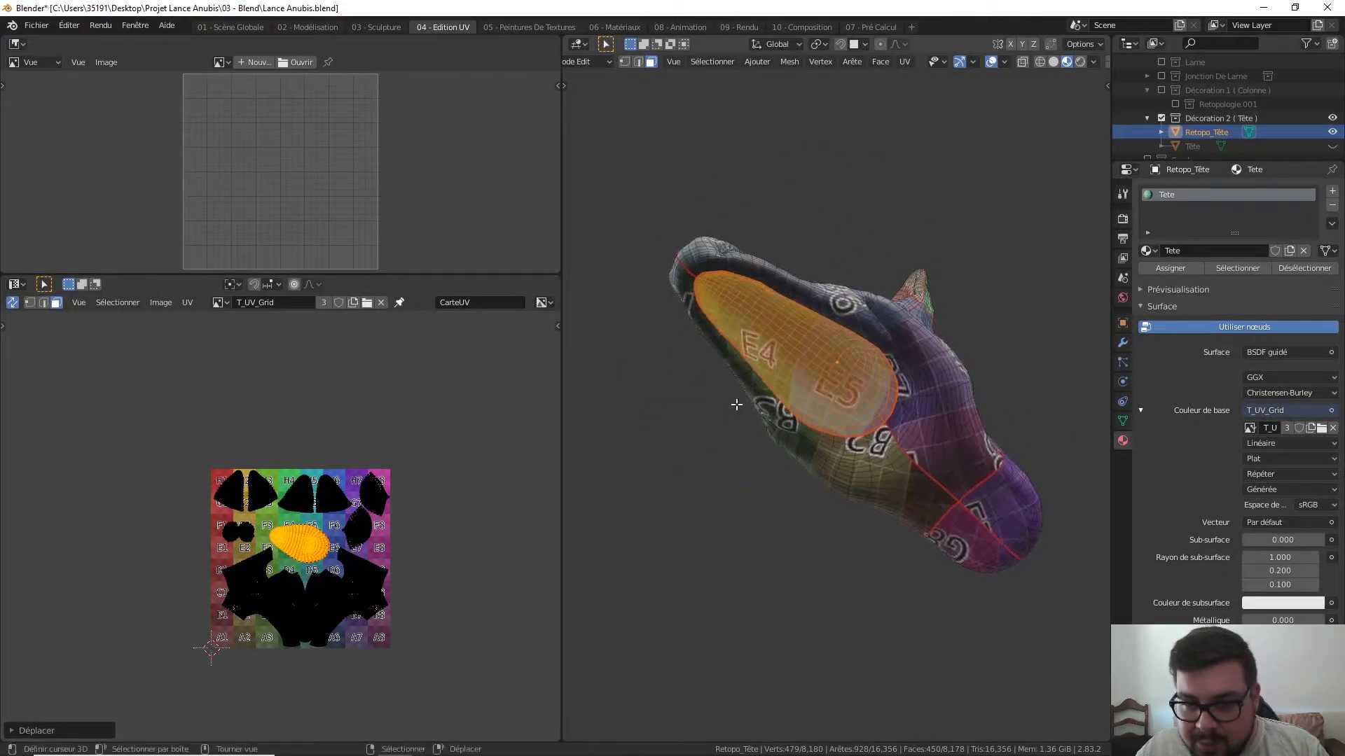
pyautogui.press('r')
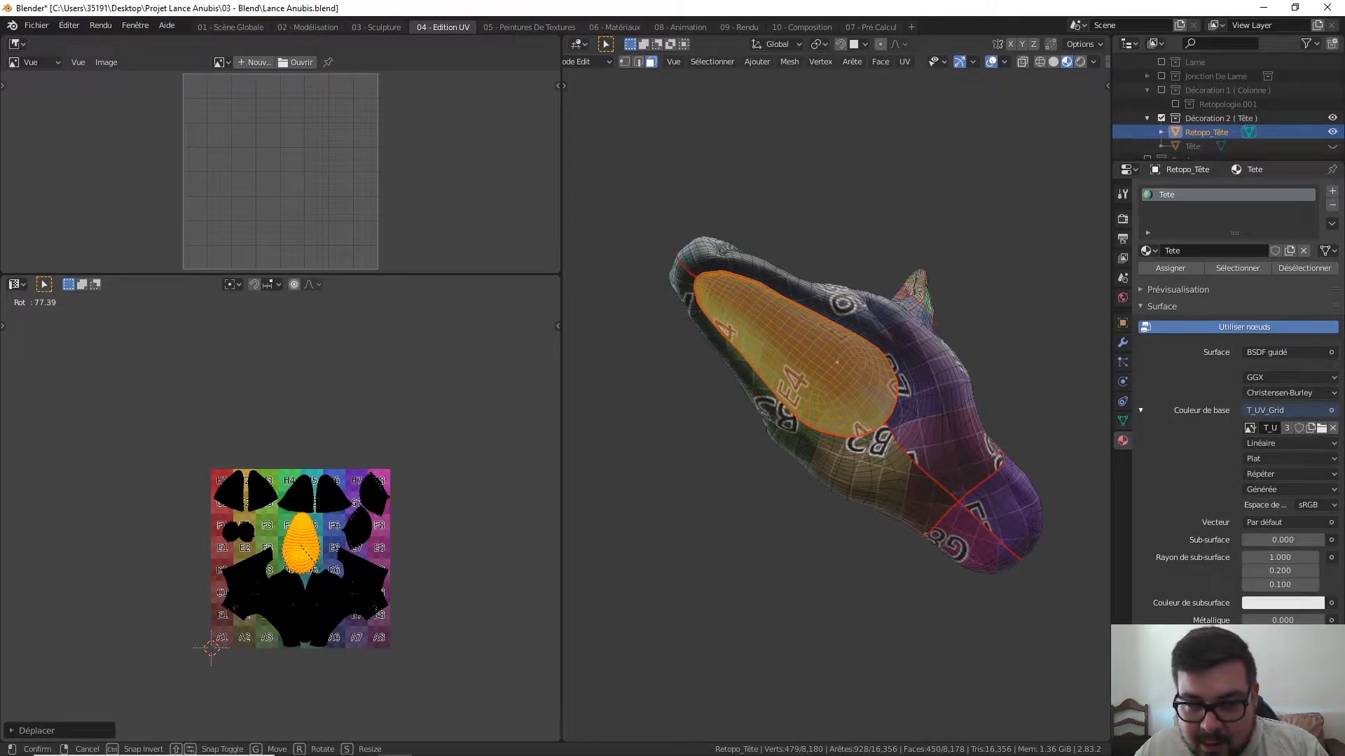
pyautogui.click(336, 588)
pyautogui.scroll(5, 297, 505)
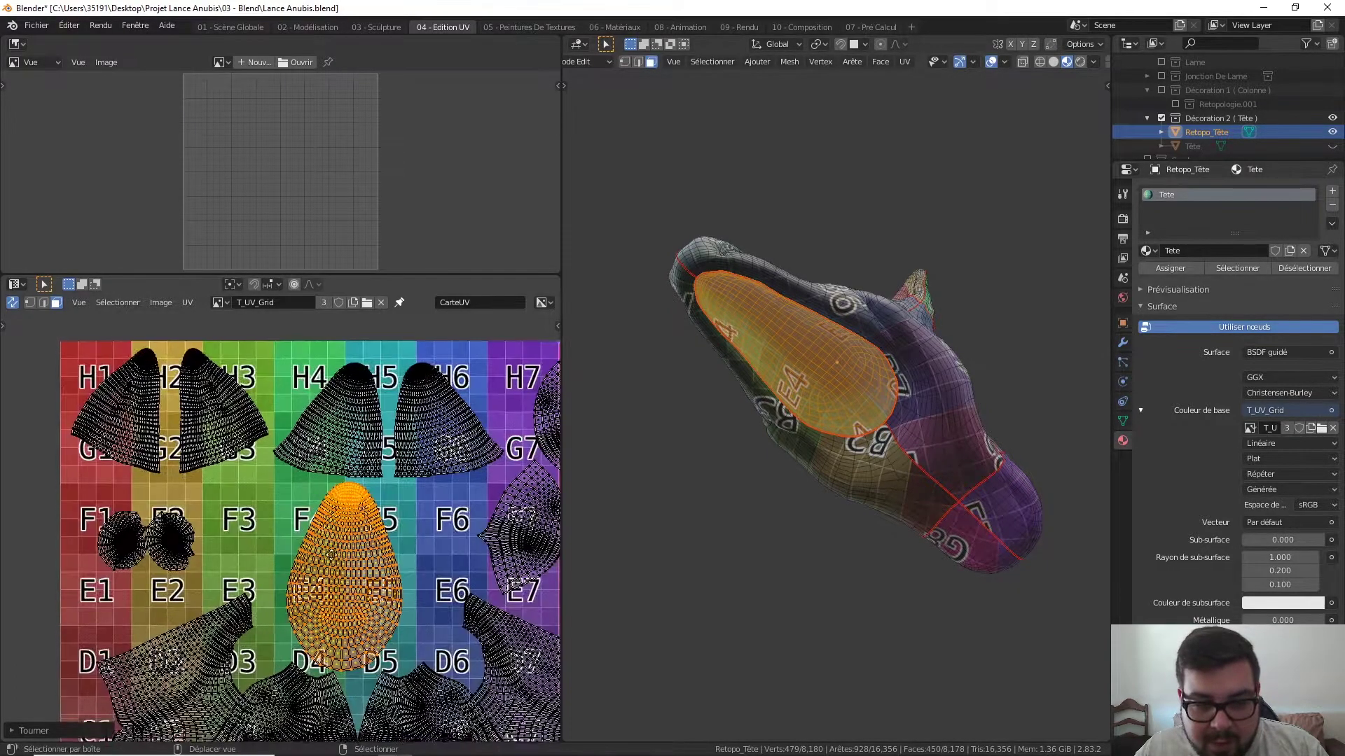
pyautogui.press('g')
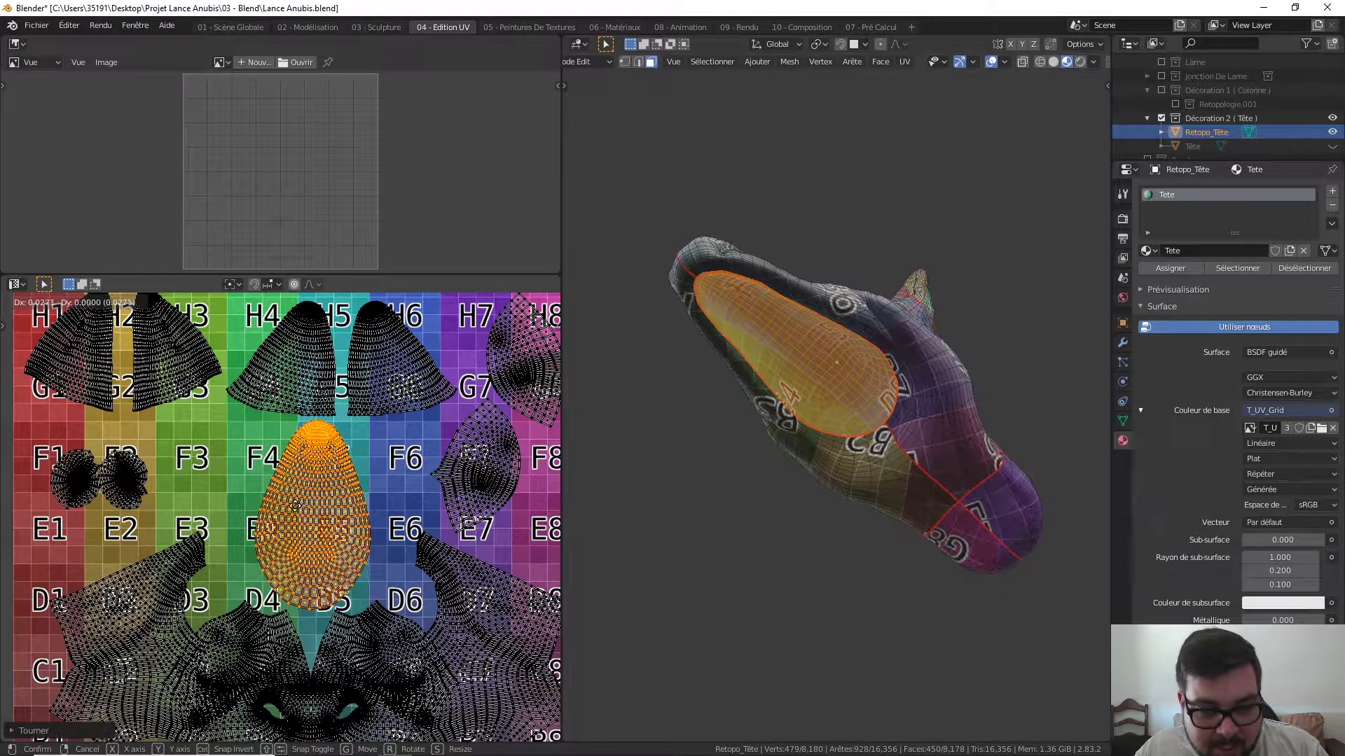
pyautogui.click(296, 506)
pyautogui.hotkey('alt', 'a')
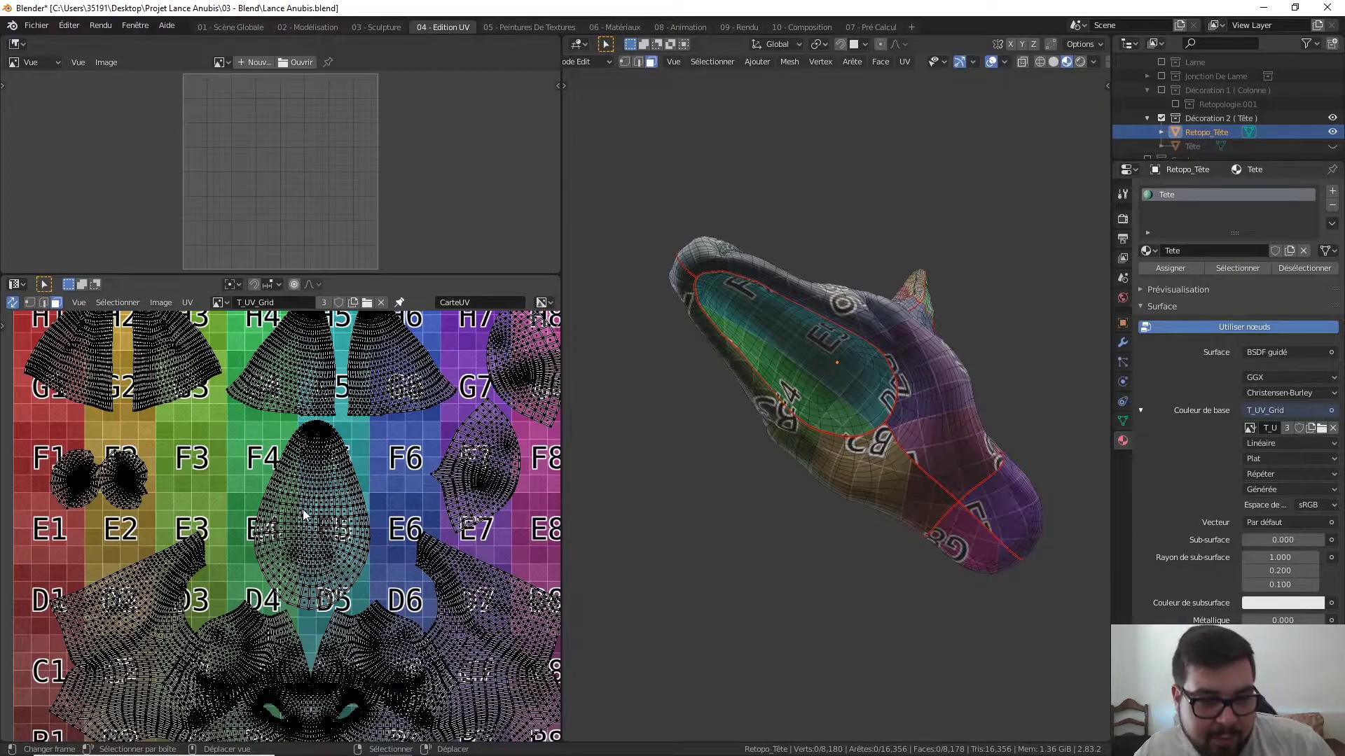
pyautogui.scroll(-1, 300, 508)
pyautogui.scroll(-3, 306, 508)
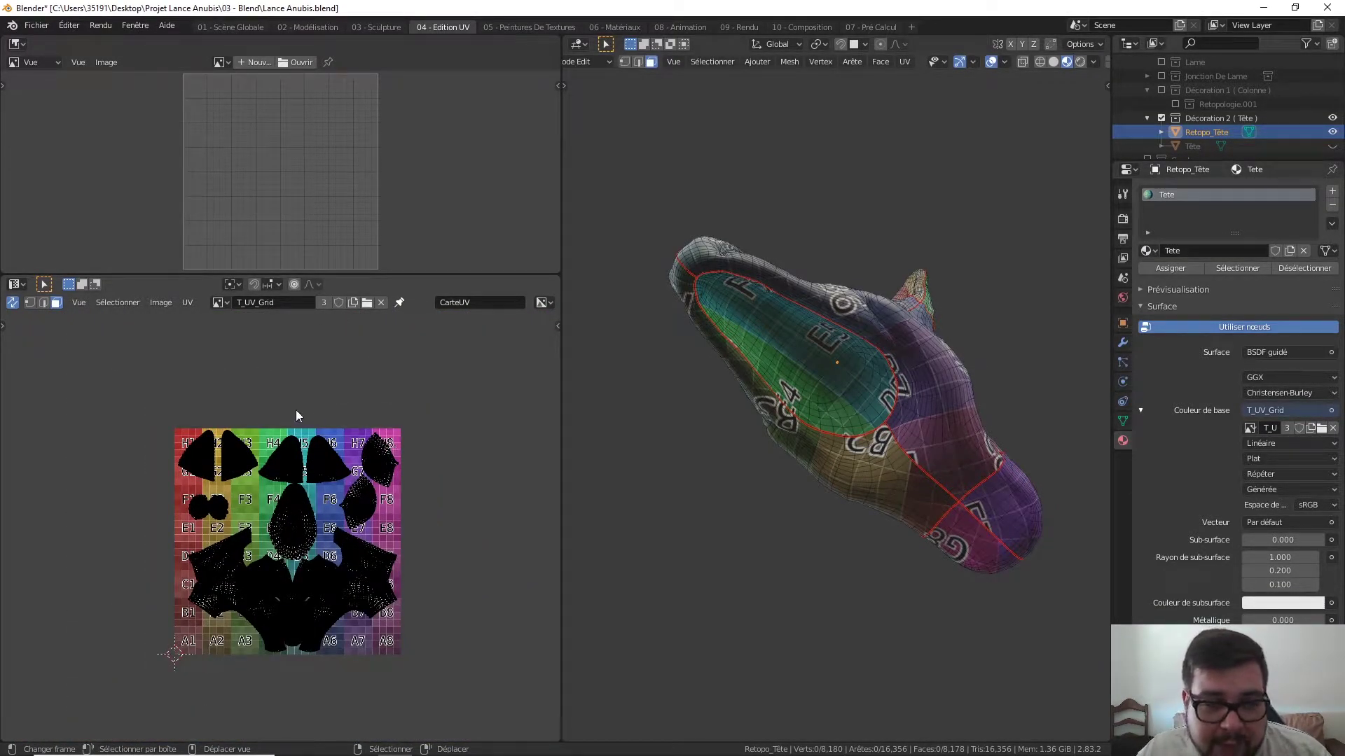
pyautogui.scroll(4, 301, 504)
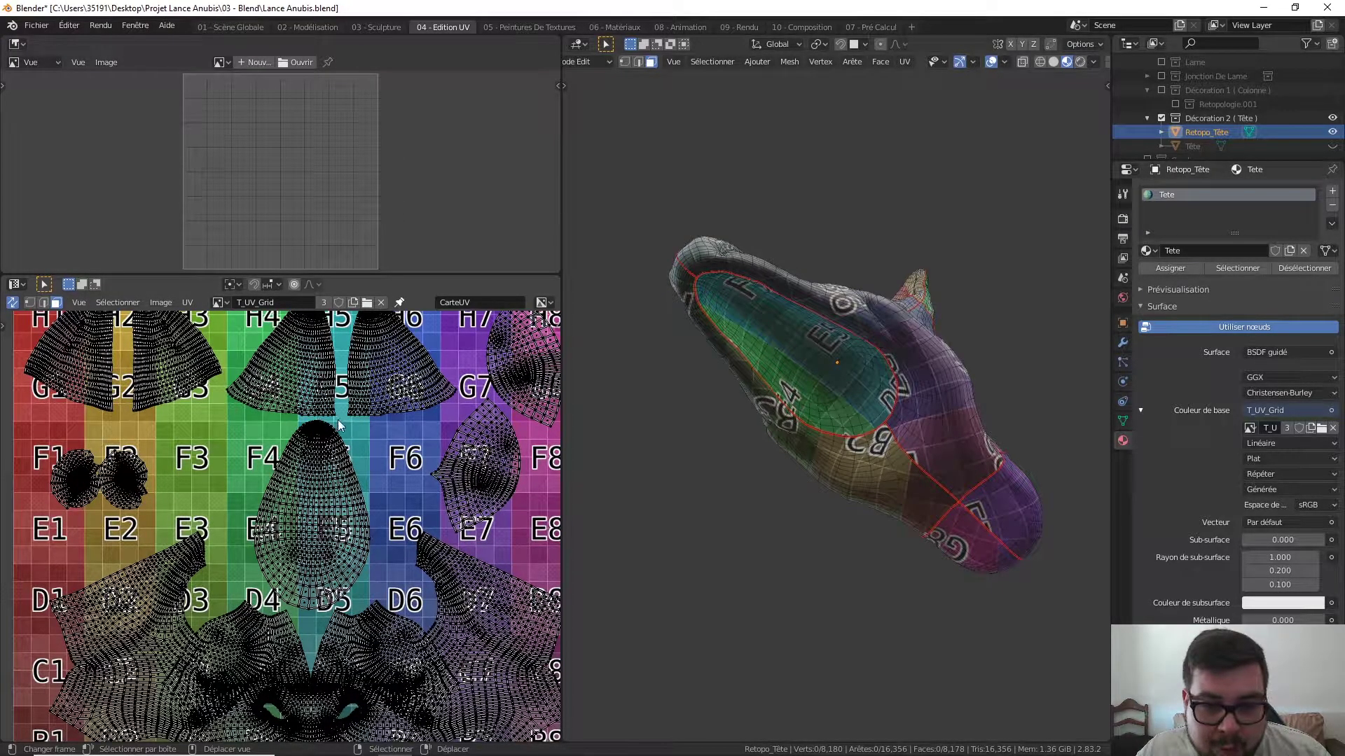
pyautogui.scroll(-1, 334, 423)
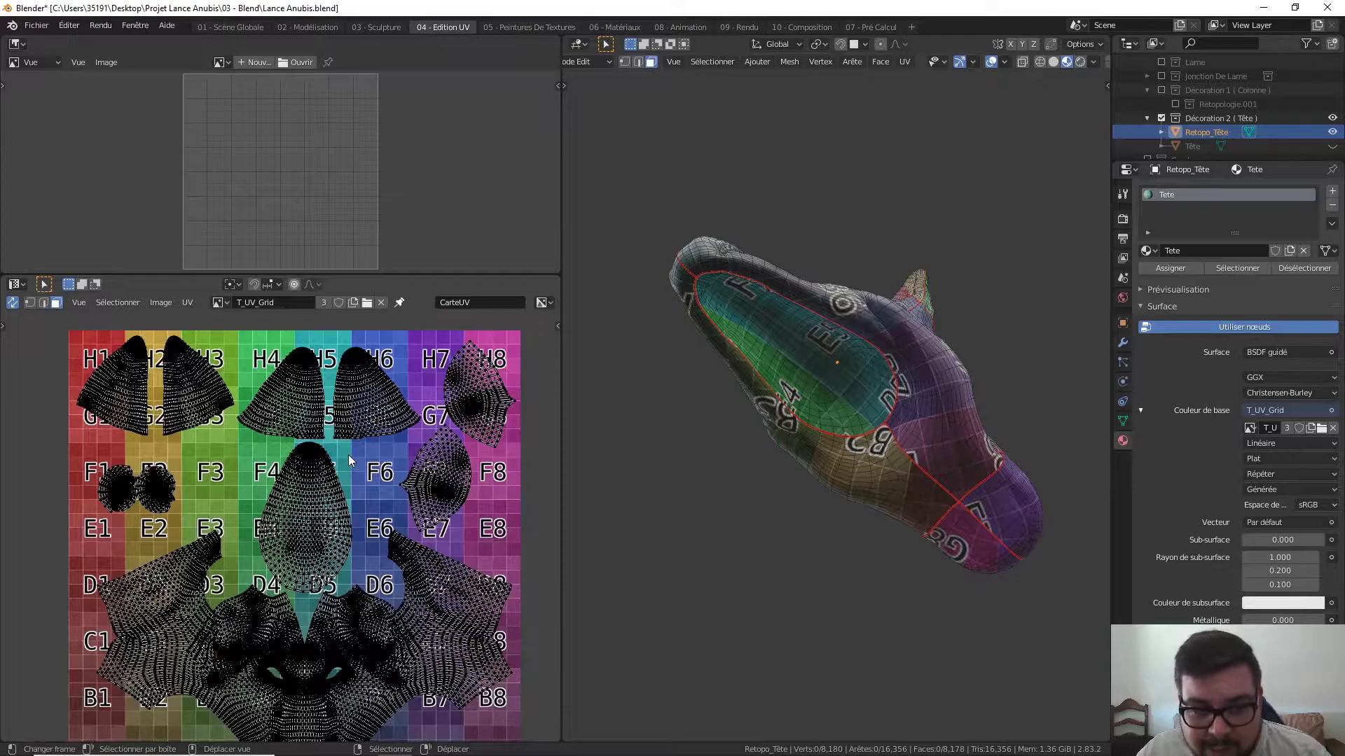
pyautogui.scroll(3, 350, 476)
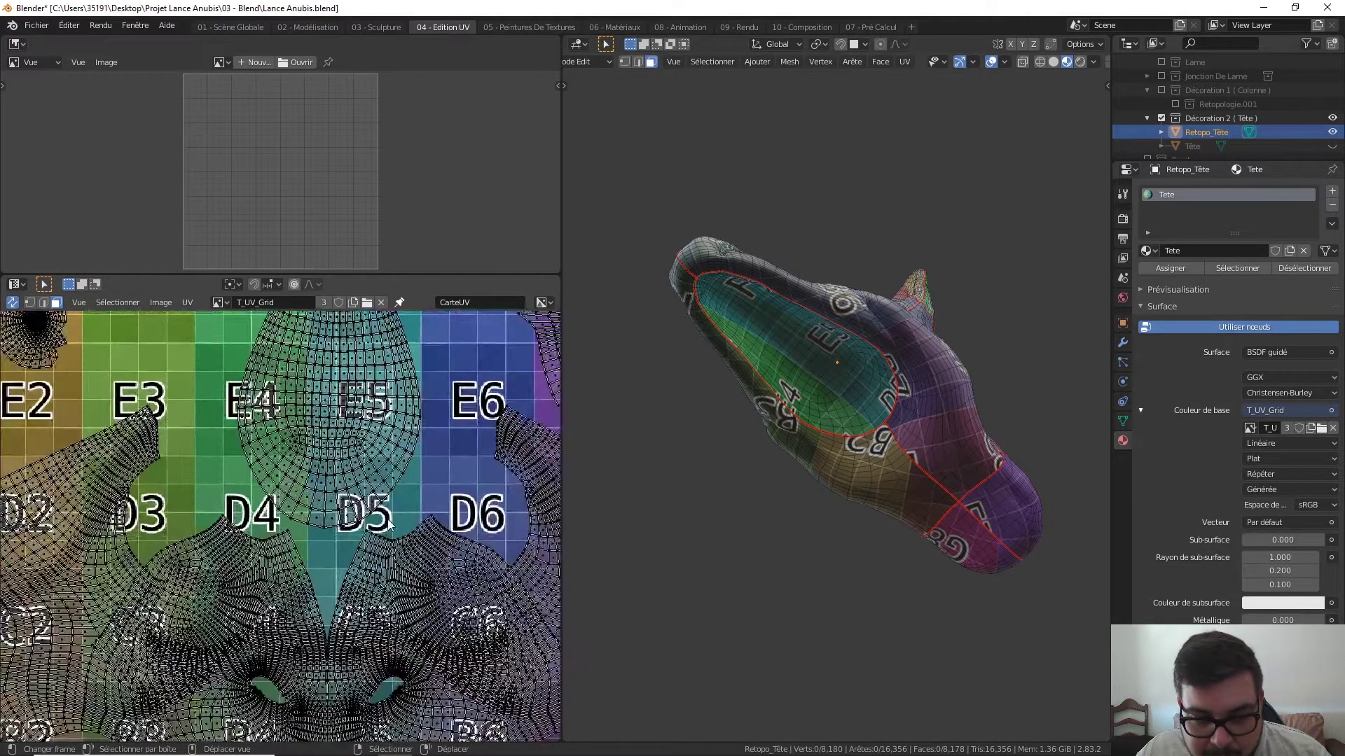
pyautogui.scroll(2, 401, 534)
pyautogui.moveTo(395, 584); pyautogui.dragTo(366, 557, button='middle')
pyautogui.scroll(-1, 308, 448)
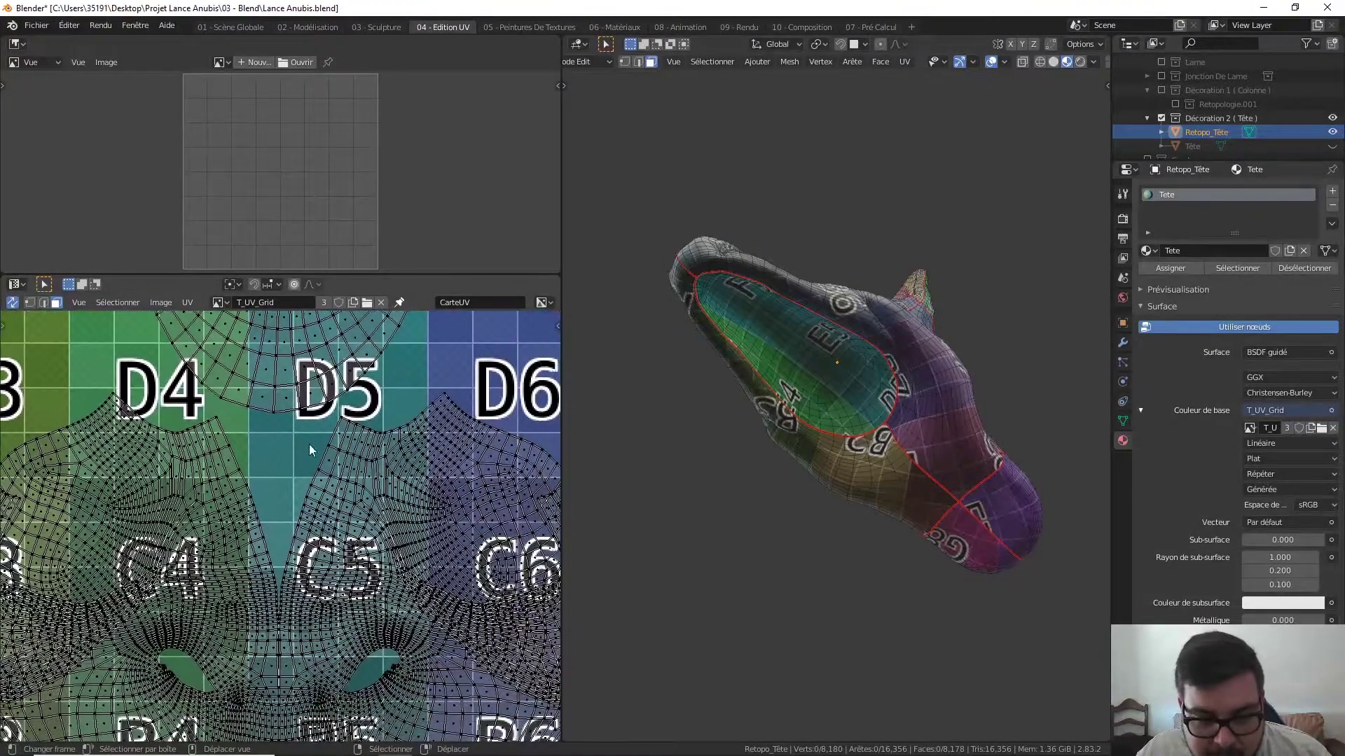
pyautogui.scroll(-1, 337, 483)
pyautogui.keyDown('shift'); pyautogui.scroll(-1, 350, 518); pyautogui.keyUp('shift')
pyautogui.keyDown('shift'); pyautogui.scroll(-1, 367, 553); pyautogui.keyUp('shift')
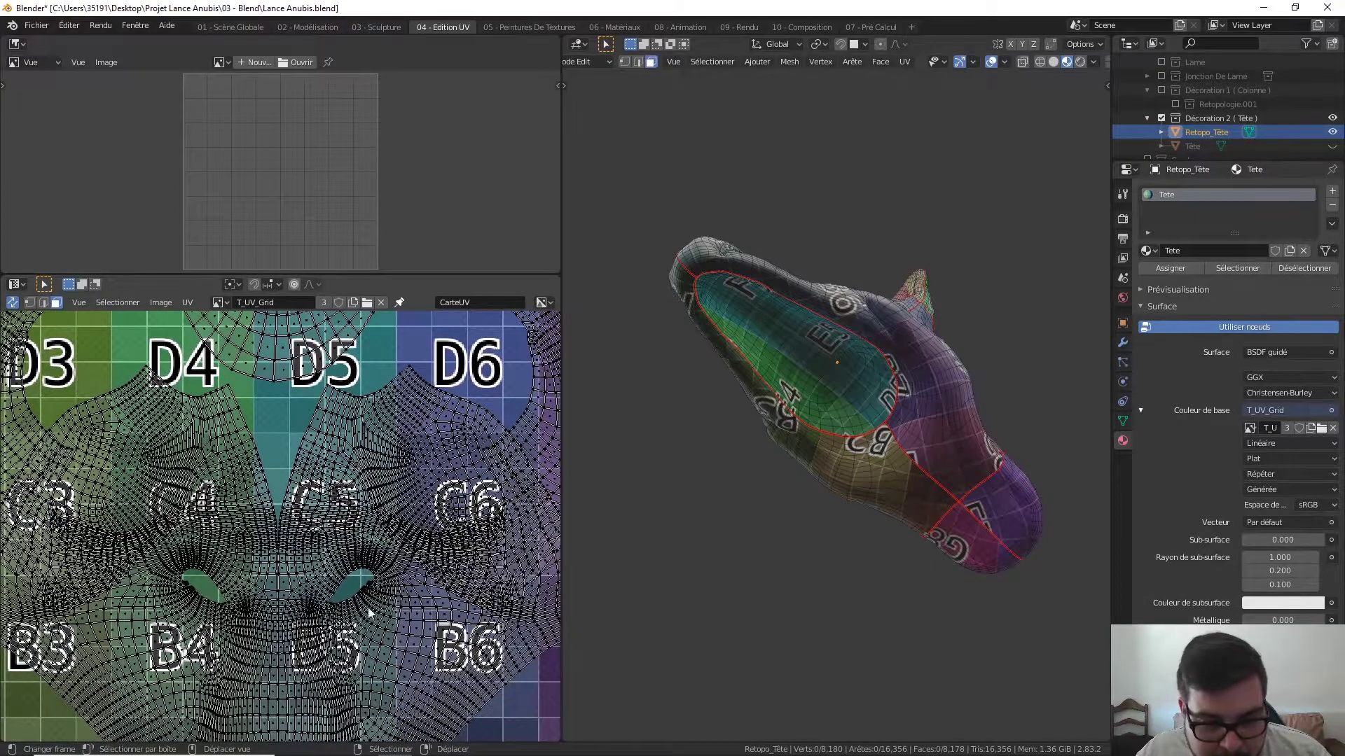
pyautogui.keyDown('shift'); pyautogui.scroll(-1, 344, 561); pyautogui.keyUp('shift')
pyautogui.keyDown('shift'); pyautogui.scroll(-2, 287, 470); pyautogui.keyUp('shift')
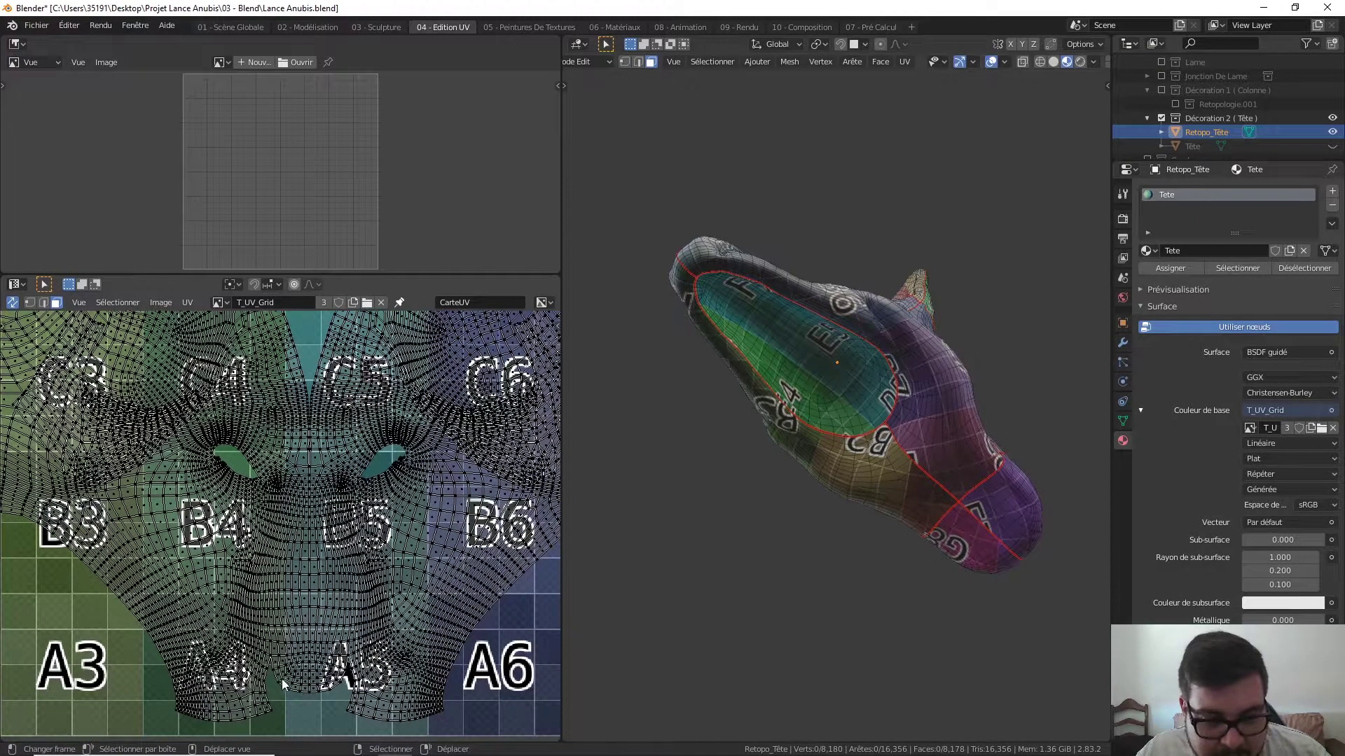
pyautogui.scroll(-3, 307, 513)
pyautogui.keyDown('shift'); pyautogui.scroll(1, 280, 521); pyautogui.keyUp('shift')
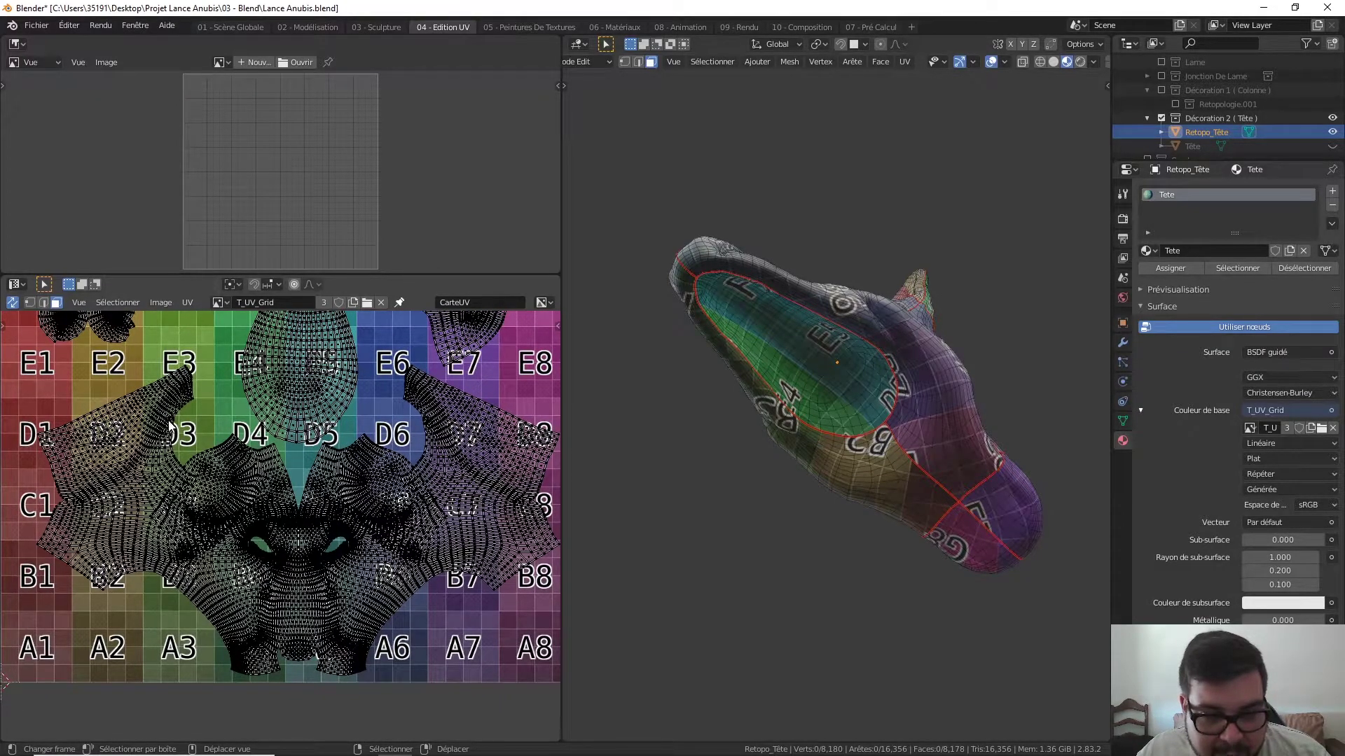
pyautogui.scroll(2, 177, 475)
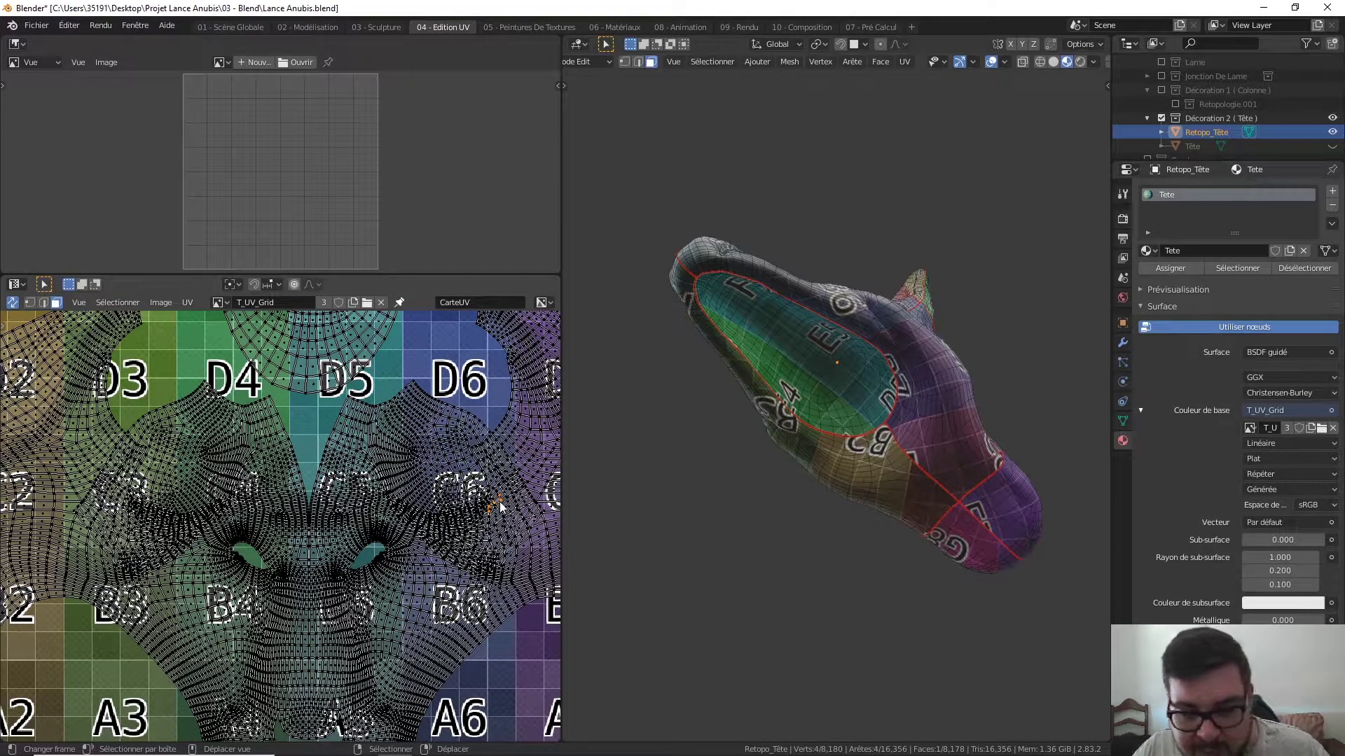
# - Select then deselect the muzzle island and zoom the UV view to tile C6
pyautogui.press('l')
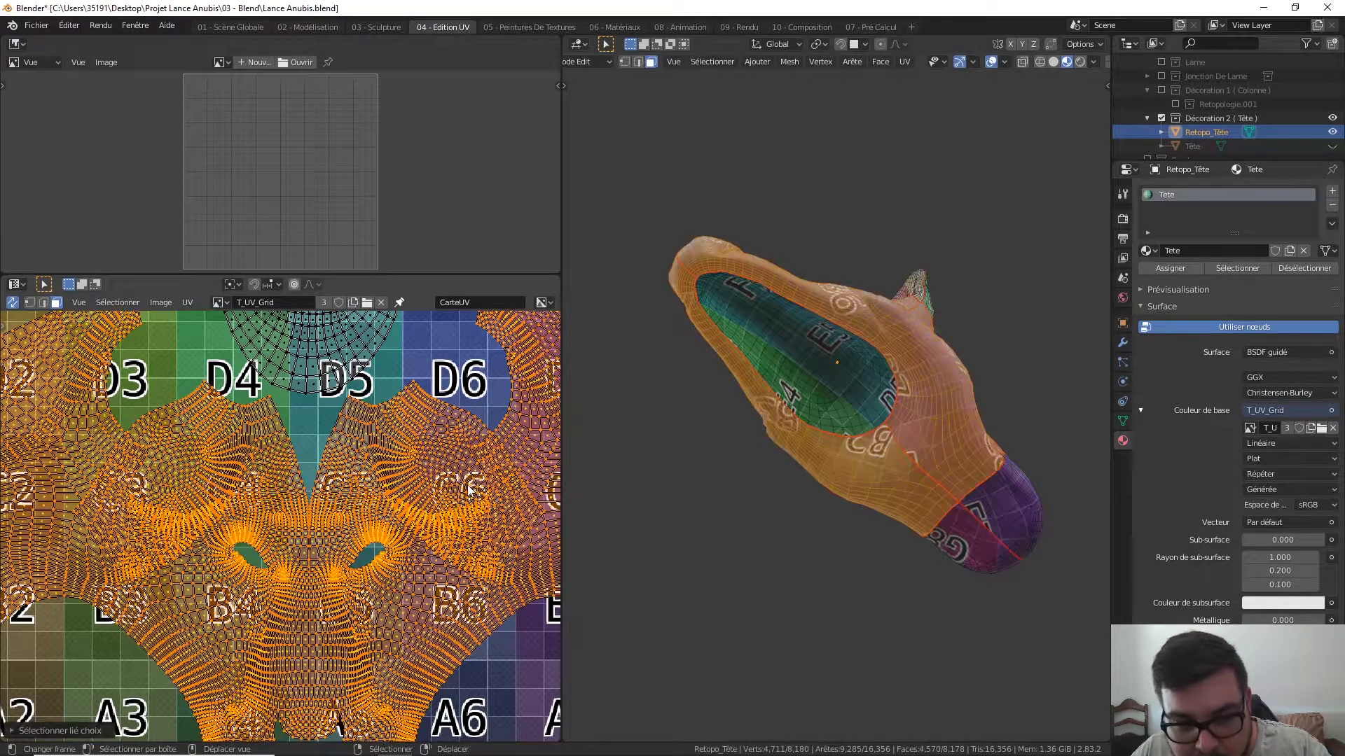
pyautogui.hotkey('alt', 'a')
pyautogui.scroll(3, 484, 502)
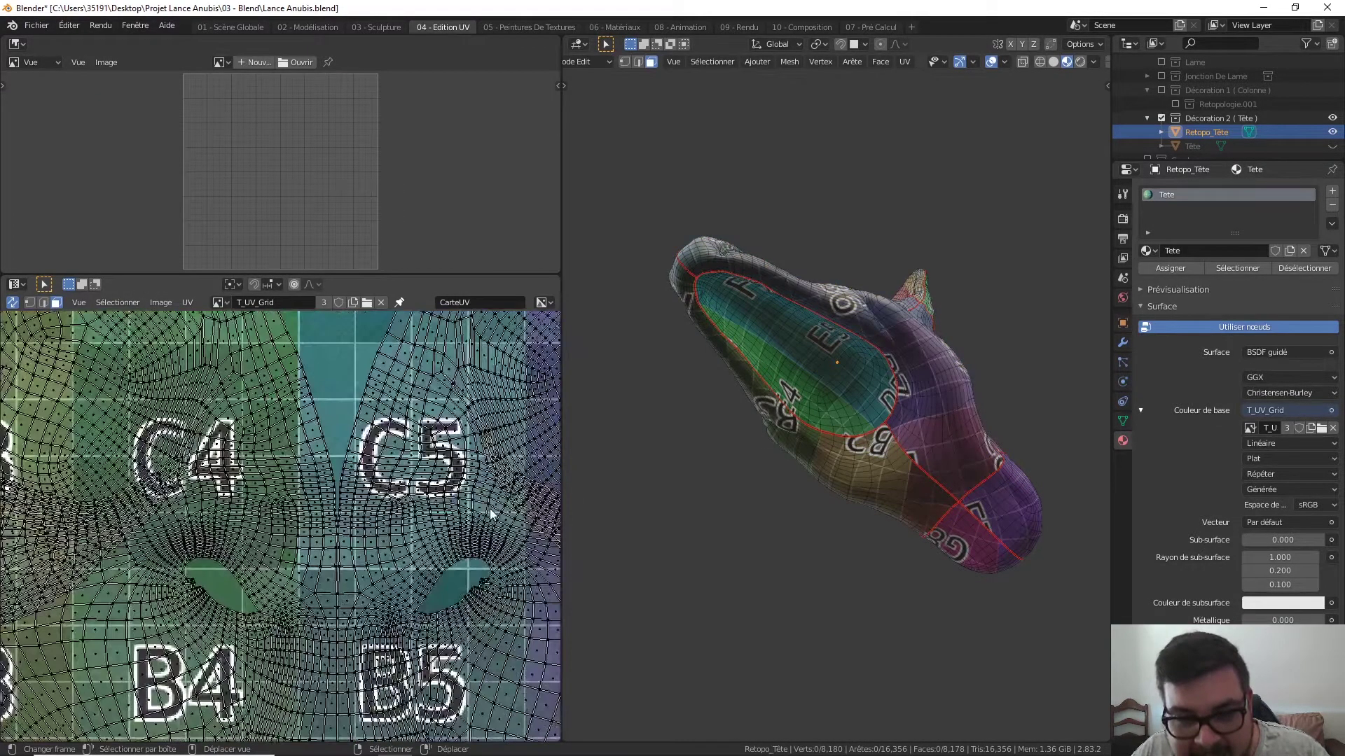
pyautogui.moveTo(484, 501); pyautogui.dragTo(320, 503, button='middle')
pyautogui.scroll(1, 321, 502)
pyautogui.scroll(1, 321, 503)
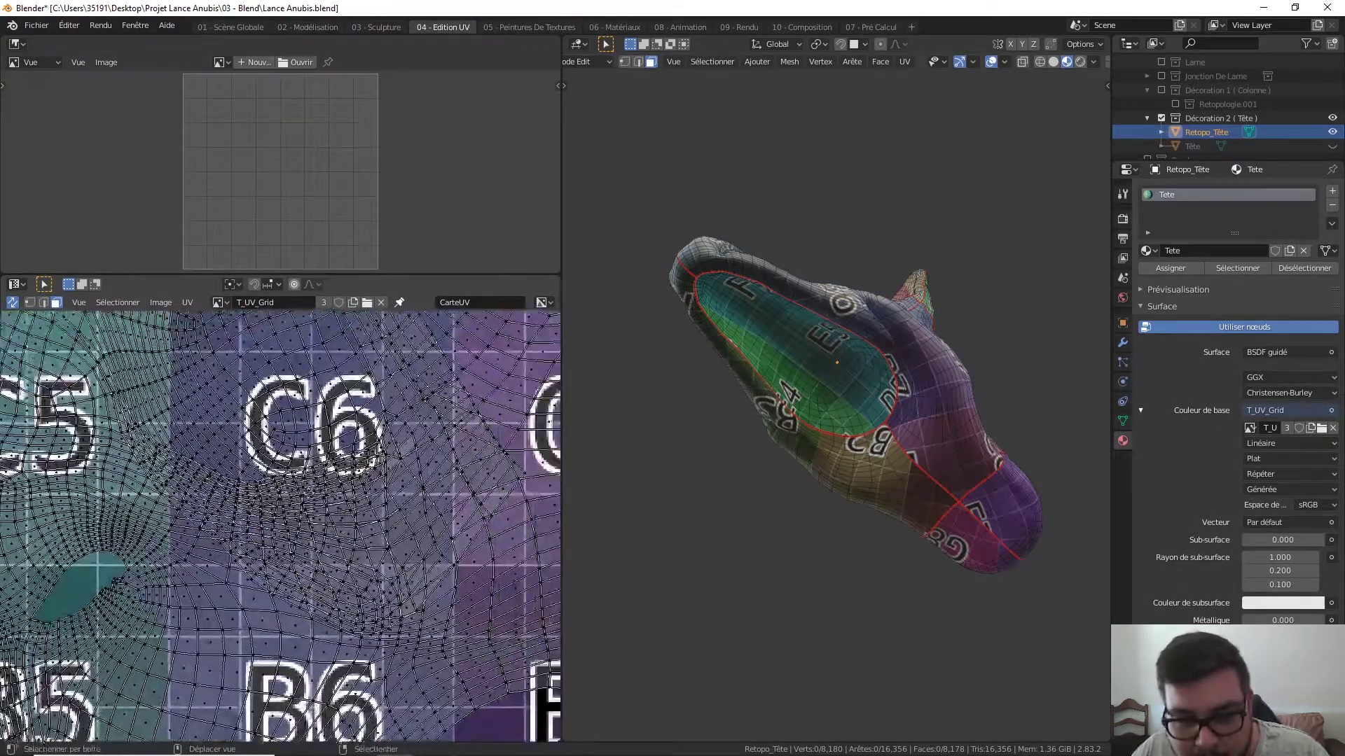
pyautogui.moveTo(420, 490); pyautogui.dragTo(315, 483, button='middle')
pyautogui.scroll(1, 488, 431)
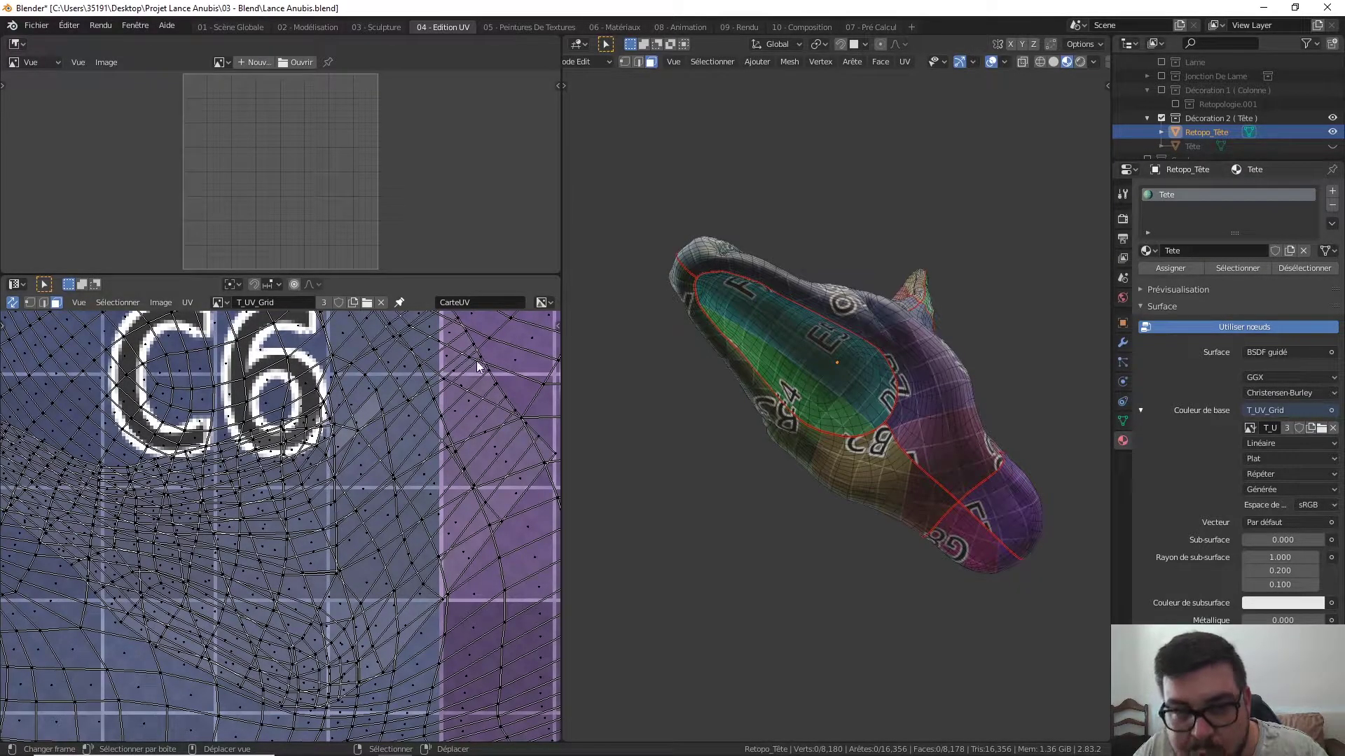
# - Switch the mesh to edge select mode and orbit the head
pyautogui.click(44, 304)
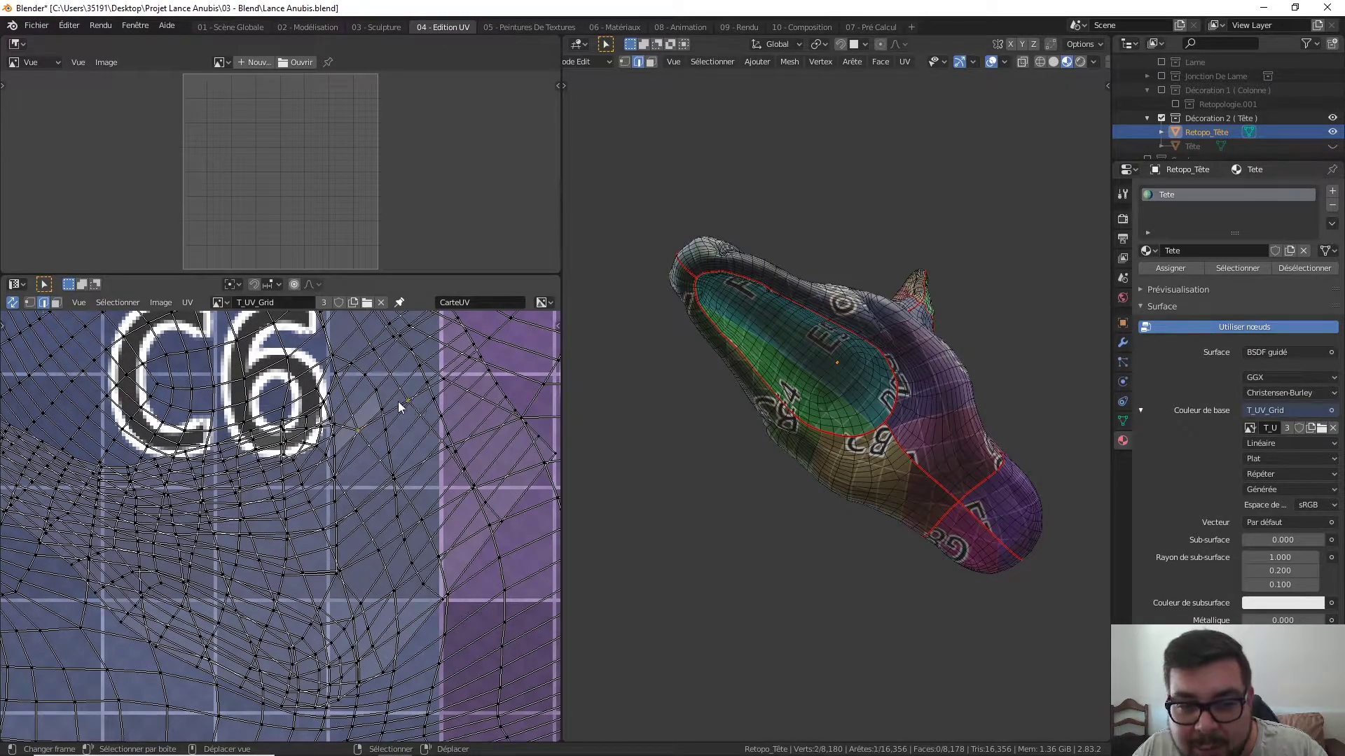
pyautogui.press('l')
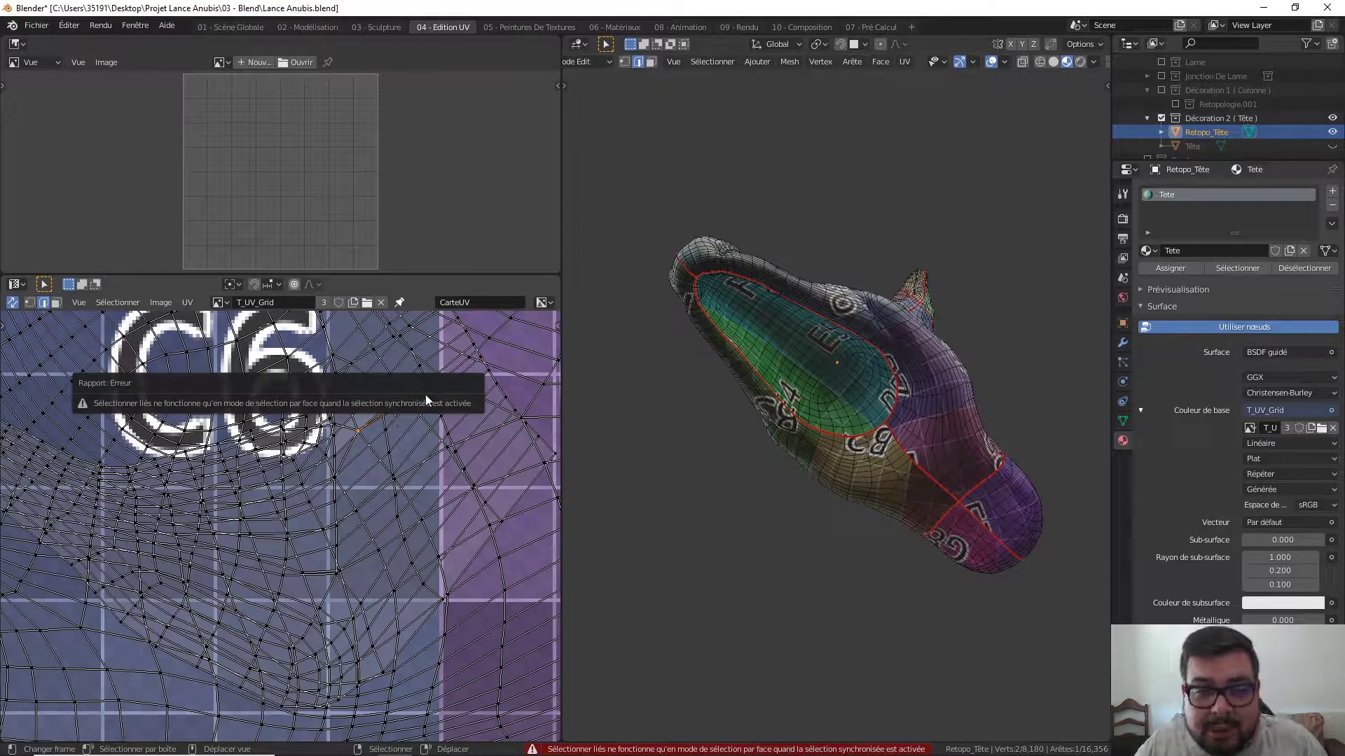
pyautogui.scroll(-3, 333, 483)
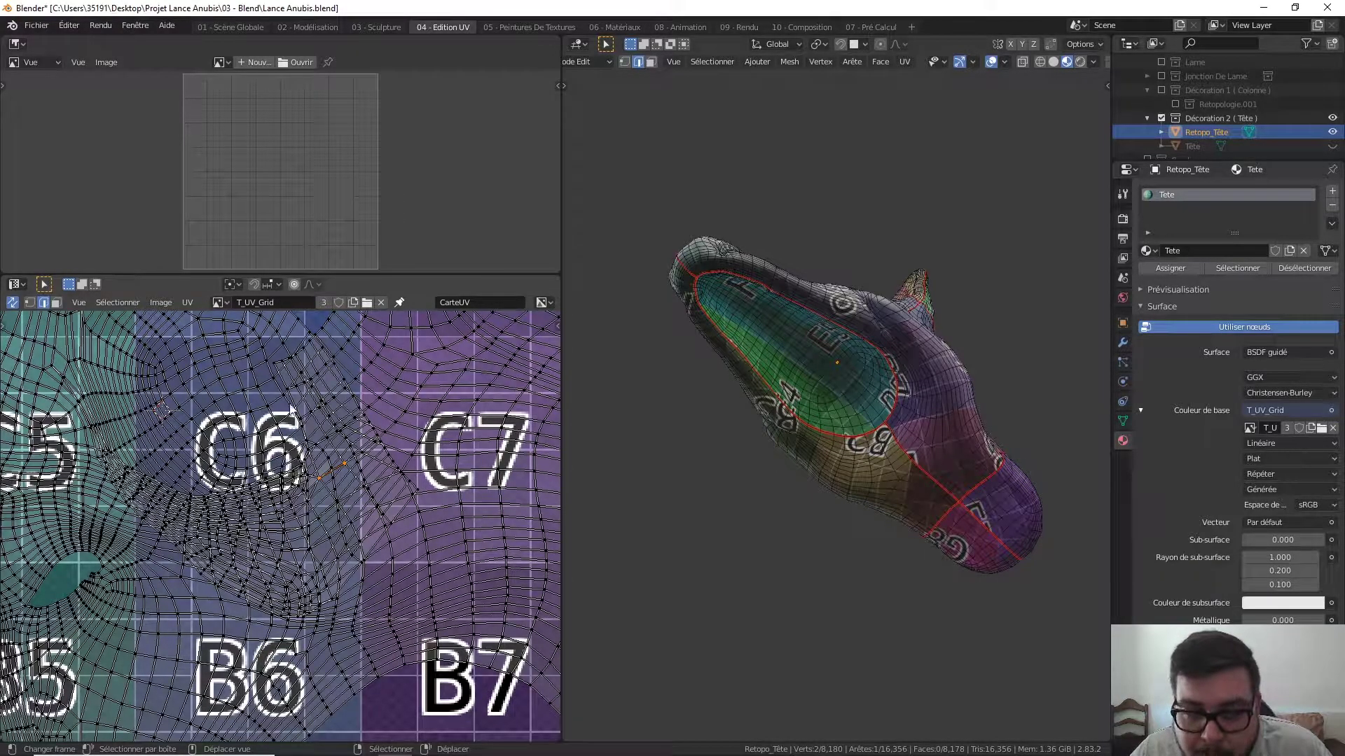
pyautogui.moveTo(835, 437)
pyautogui.mouseDown(button='middle')
pyautogui.moveTo(841, 570)
pyautogui.moveTo(840, 495)
pyautogui.moveTo(666, 507)
pyautogui.moveTo(898, 472)
pyautogui.mouseUp(button='middle')
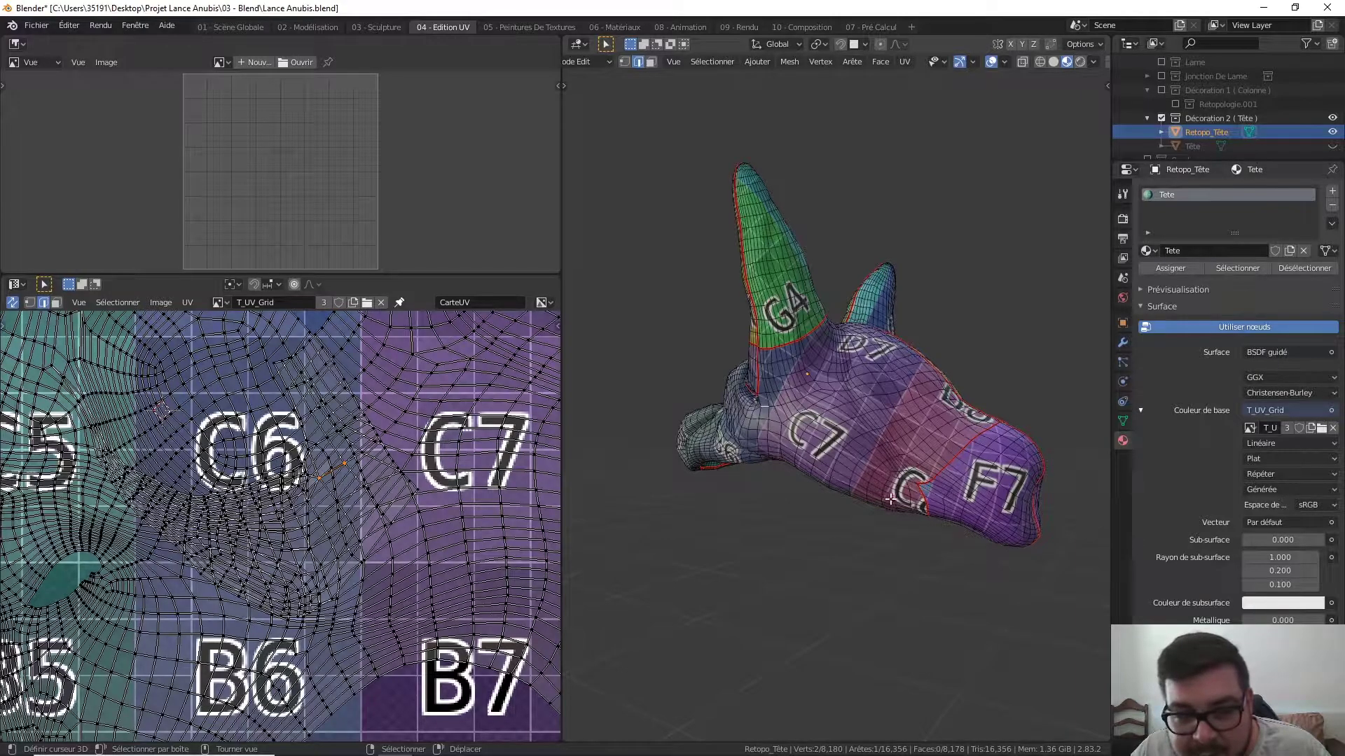
pyautogui.moveTo(891, 500)
pyautogui.mouseDown(button='middle')
pyautogui.moveTo(882, 354)
pyautogui.moveTo(775, 339)
pyautogui.moveTo(707, 420)
pyautogui.moveTo(671, 502)
pyautogui.moveTo(631, 531)
pyautogui.moveTo(1102, 540)
pyautogui.moveTo(1066, 566)
pyautogui.moveTo(955, 555)
pyautogui.moveTo(872, 391)
pyautogui.mouseUp(button='middle')
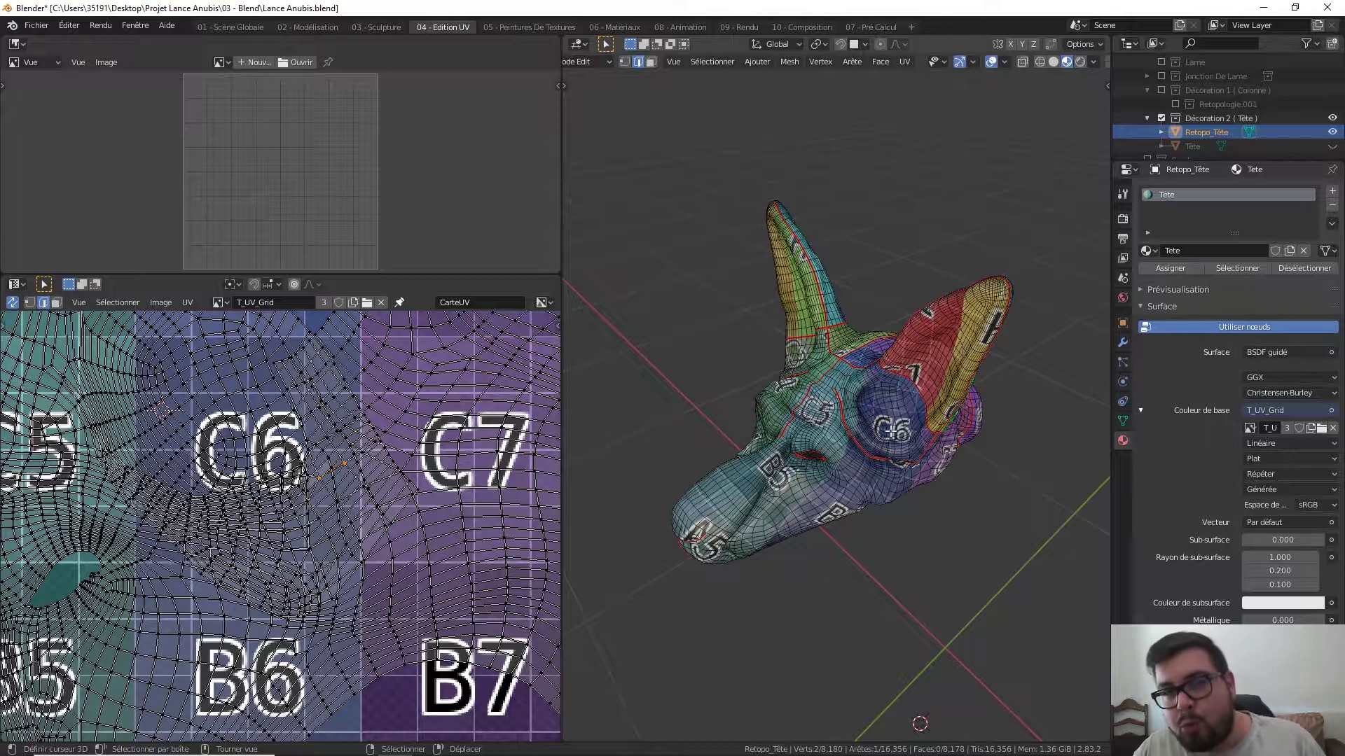
pyautogui.moveTo(862, 389); pyautogui.dragTo(906, 415, button='middle')
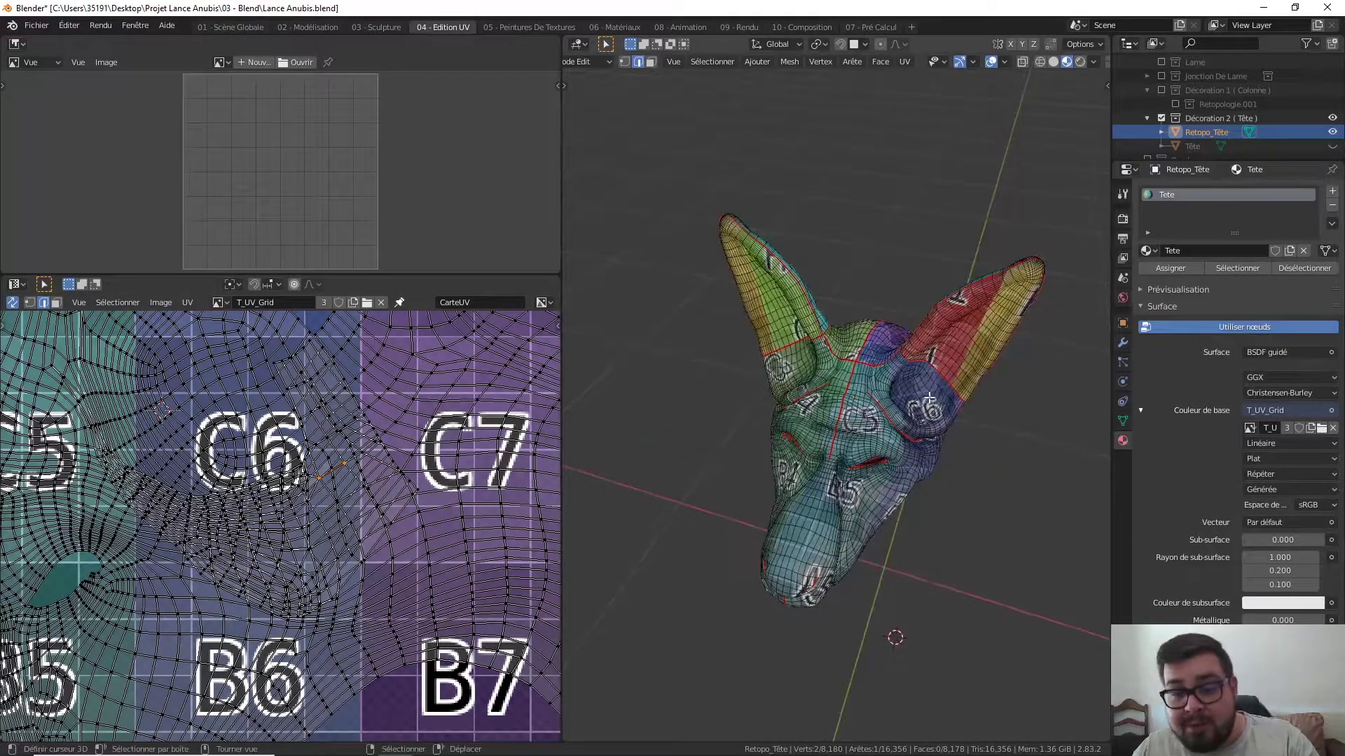
pyautogui.scroll(2, 906, 415)
pyautogui.scroll(1, 905, 415)
pyautogui.scroll(2, 830, 360)
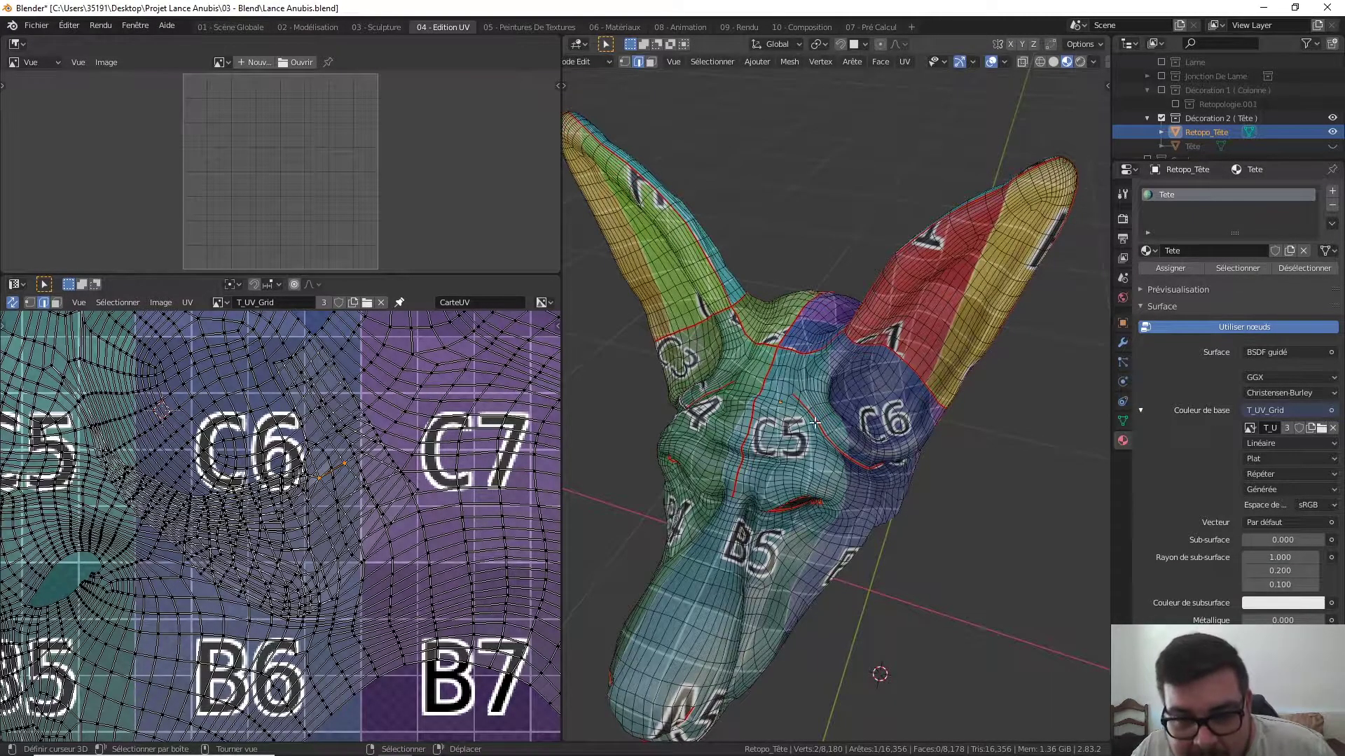
pyautogui.moveTo(848, 475)
pyautogui.mouseDown(button='middle')
pyautogui.moveTo(880, 475)
pyautogui.moveTo(864, 358)
pyautogui.moveTo(1017, 493)
pyautogui.moveTo(868, 365)
pyautogui.moveTo(828, 426)
pyautogui.mouseUp(button='middle')
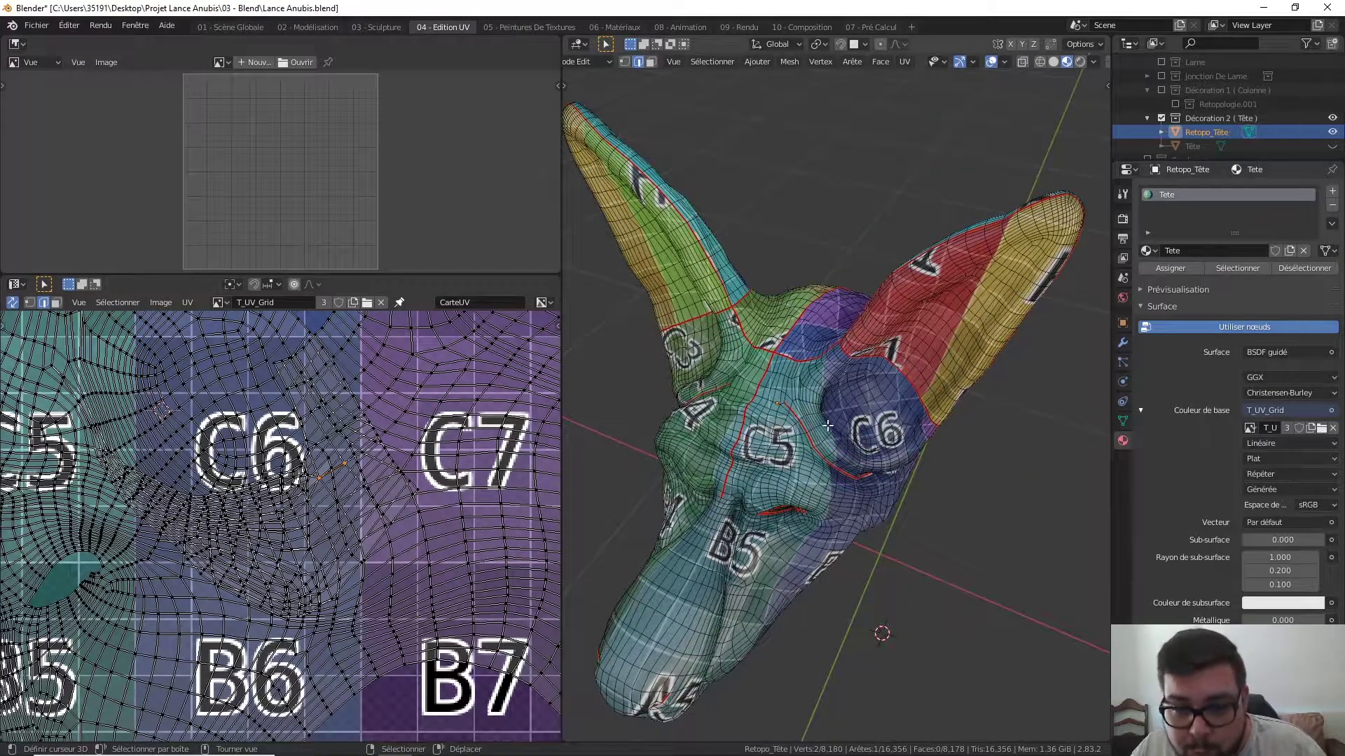
pyautogui.scroll(4, 841, 448)
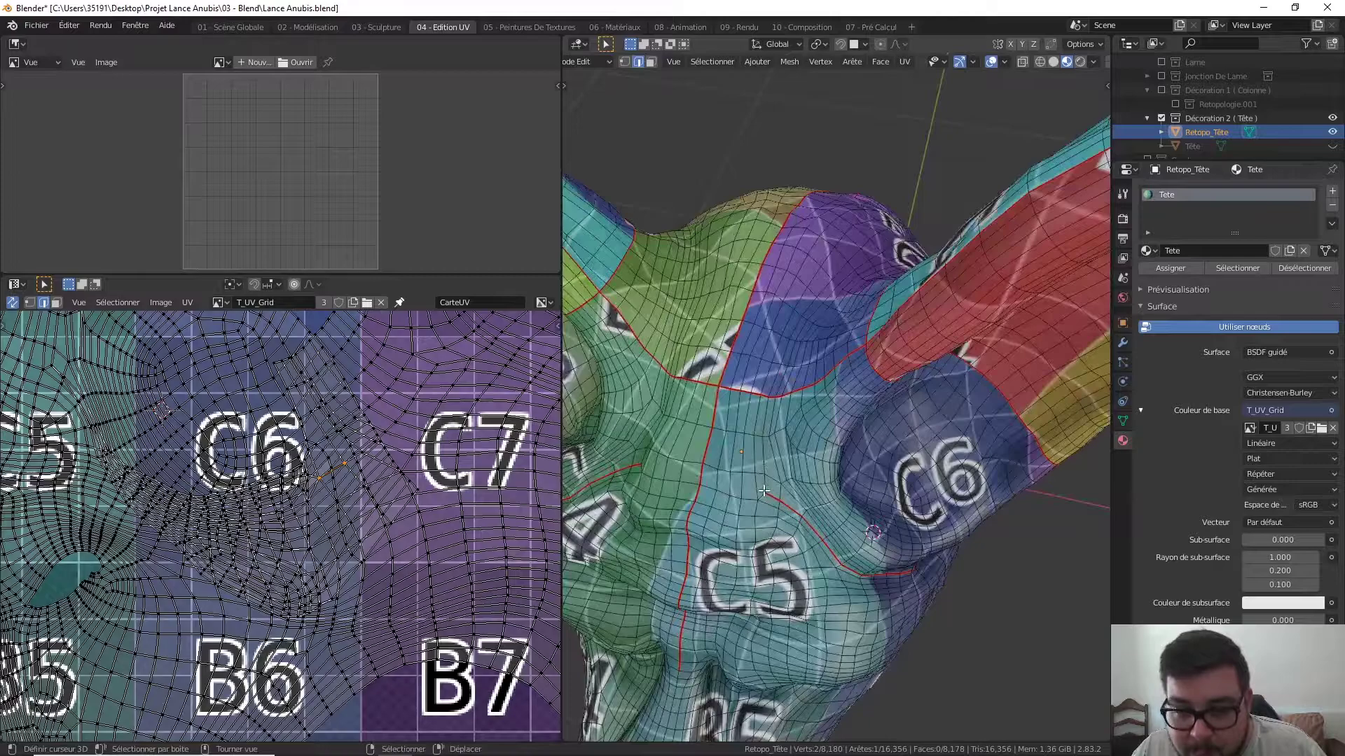
# - Mark shortest edge paths across the cheek and brow as UV seams
pyautogui.keyDown('ctrl'); pyautogui.click(767, 412); pyautogui.keyUp('ctrl')
pyautogui.hotkey('ctrl', 'e')
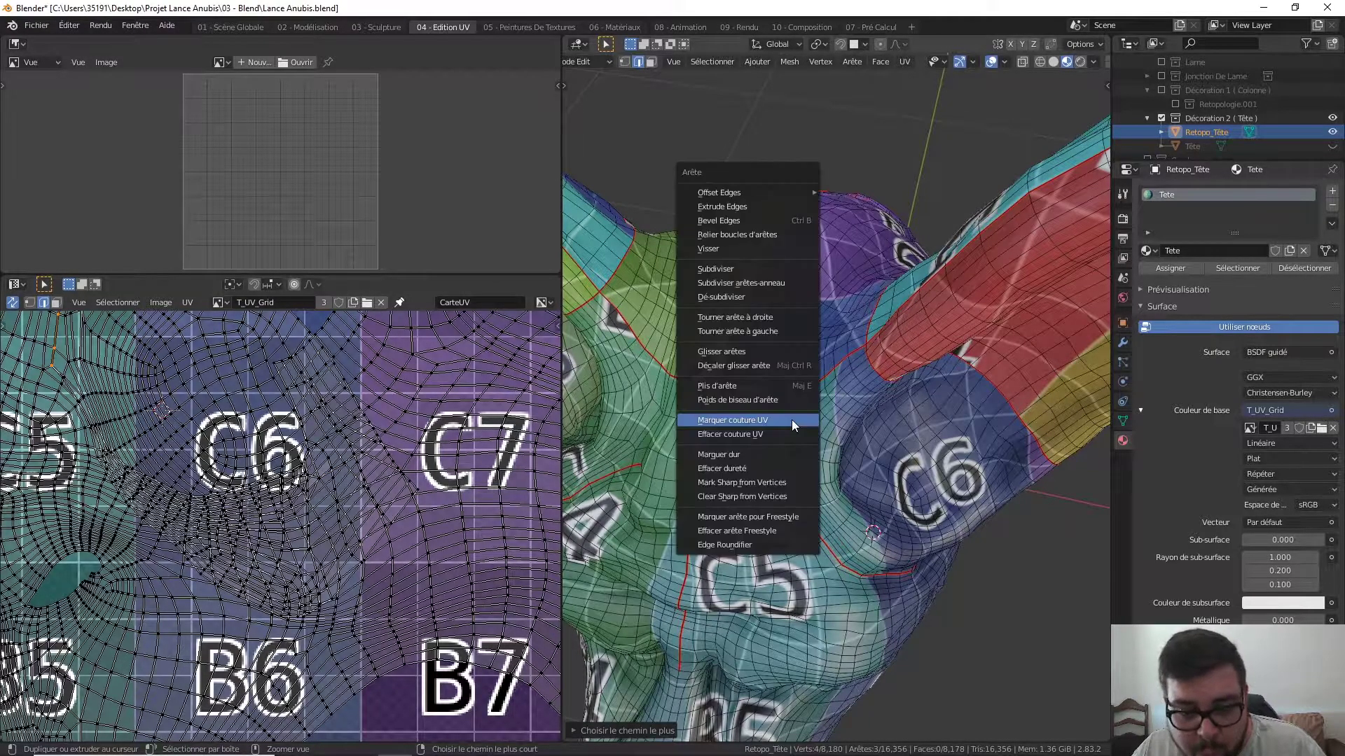
pyautogui.click(791, 420)
pyautogui.moveTo(791, 424); pyautogui.dragTo(779, 449, button='middle')
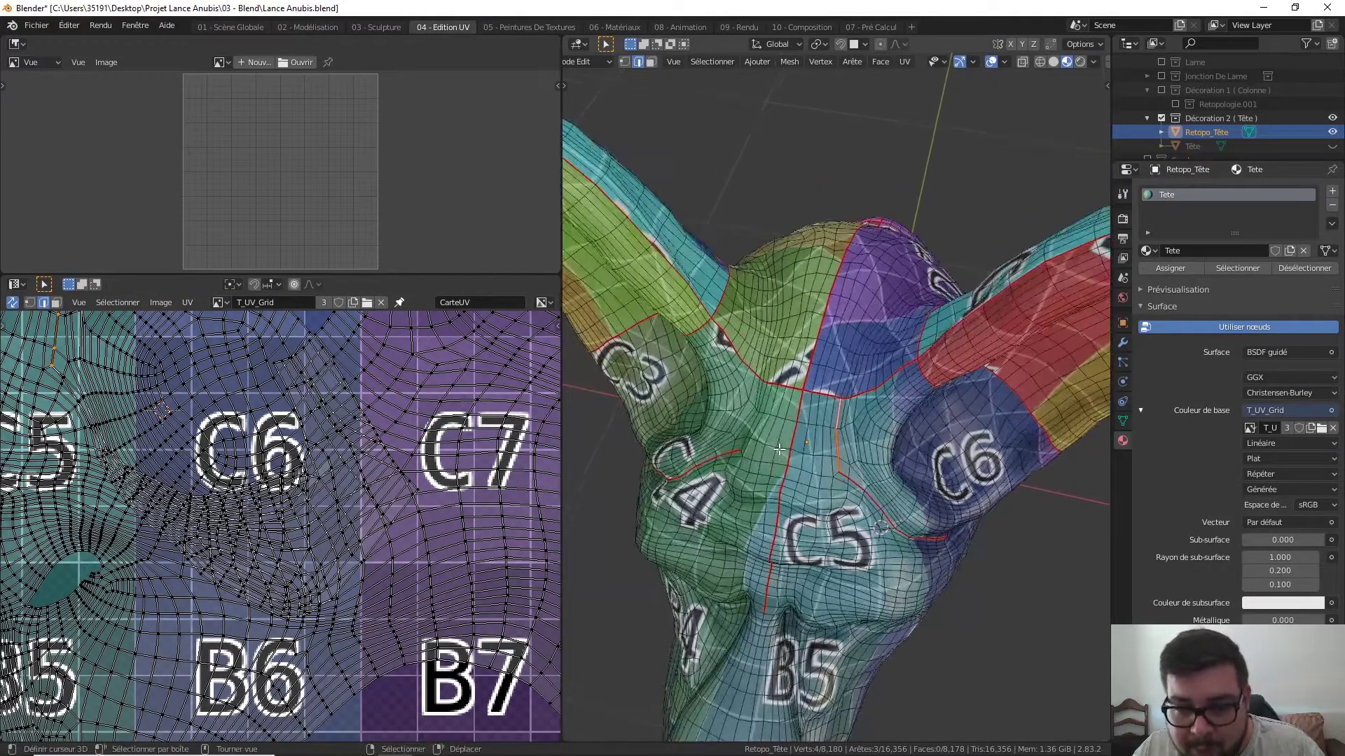
pyautogui.click(747, 438)
pyautogui.keyDown('ctrl'); pyautogui.click(764, 392); pyautogui.keyUp('ctrl')
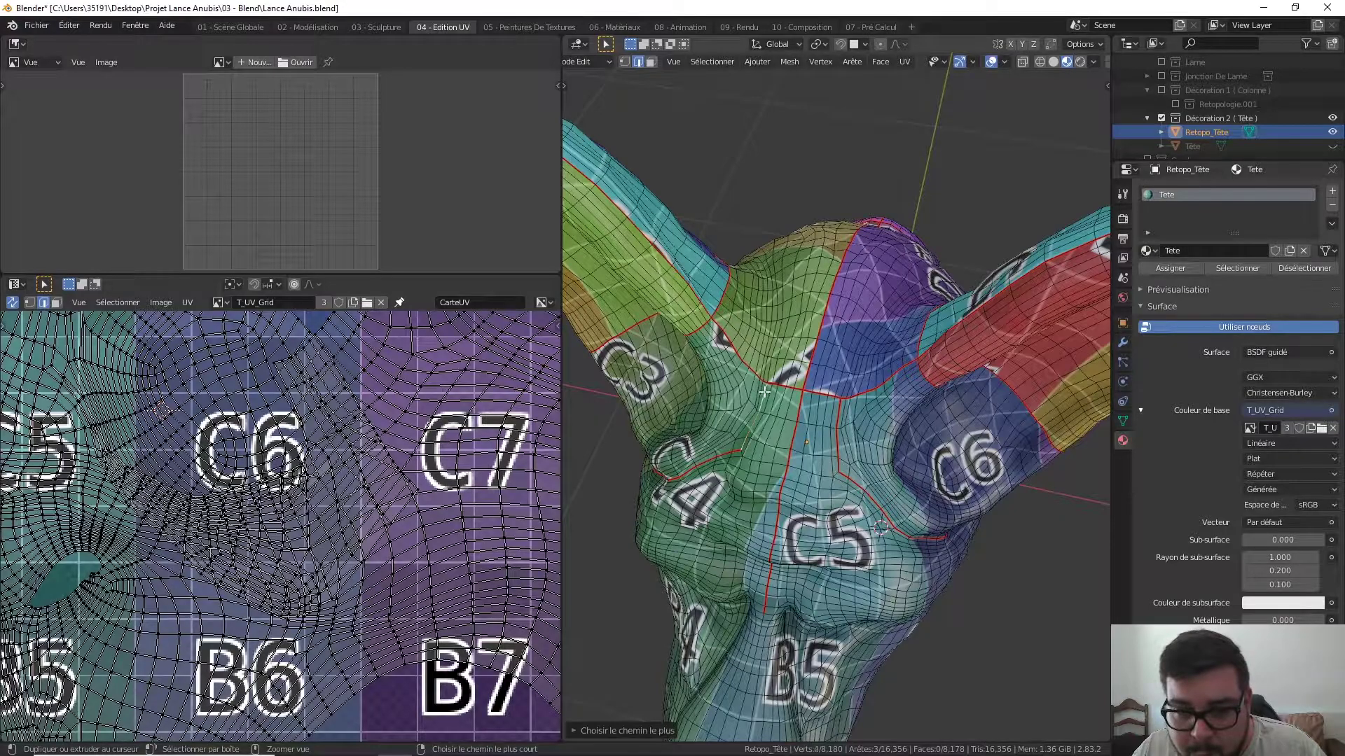
pyautogui.hotkey('ctrl', 'e')
pyautogui.click(782, 389)
# - Select the entire head mesh and unwrap it with the new seams
pyautogui.hotkey('alt', 'a')
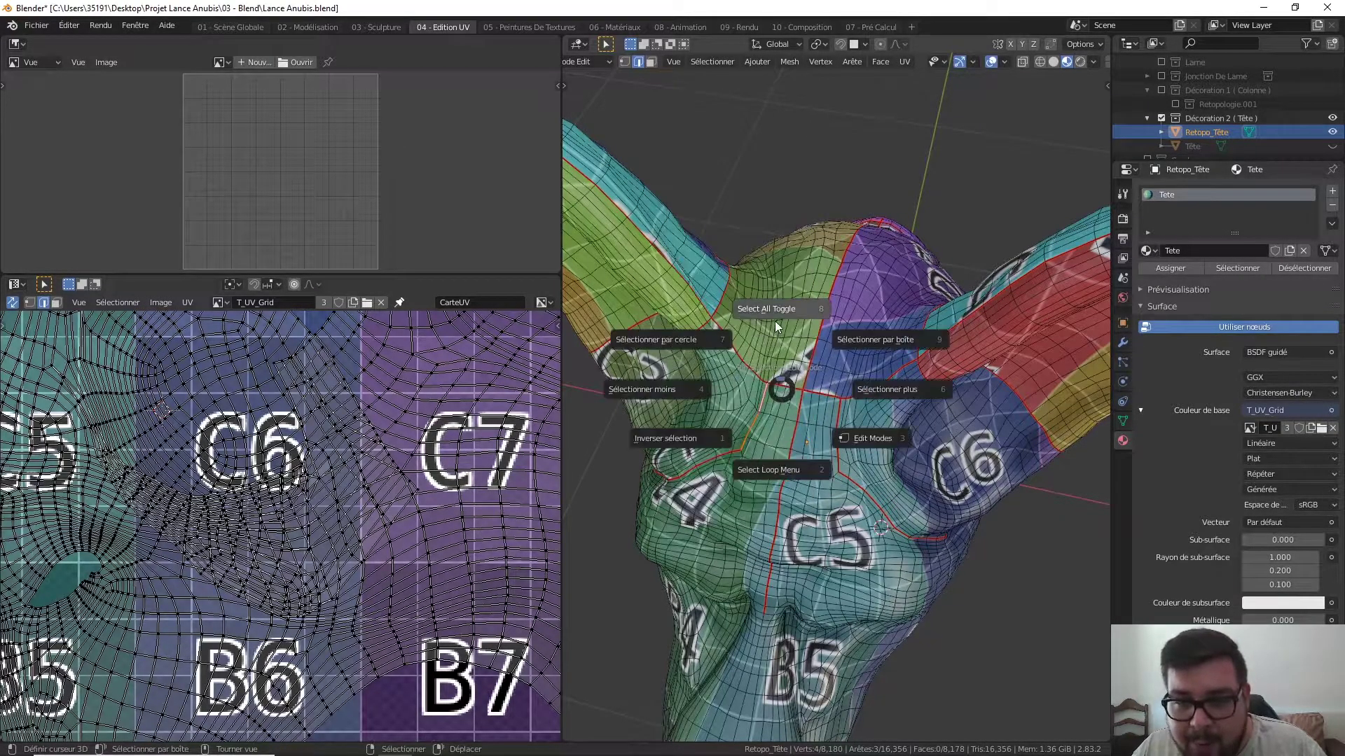
pyautogui.click(775, 280)
pyautogui.press('a')
pyautogui.click(776, 175)
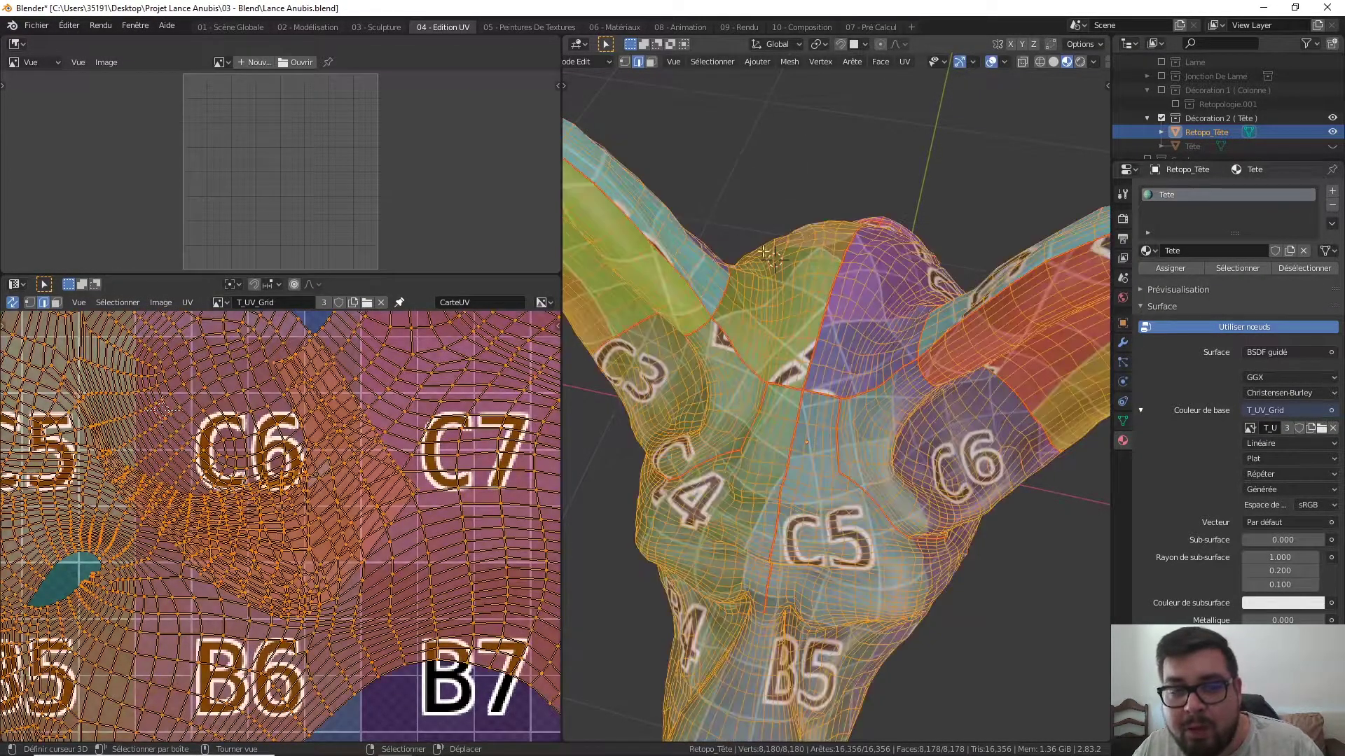
pyautogui.press('u')
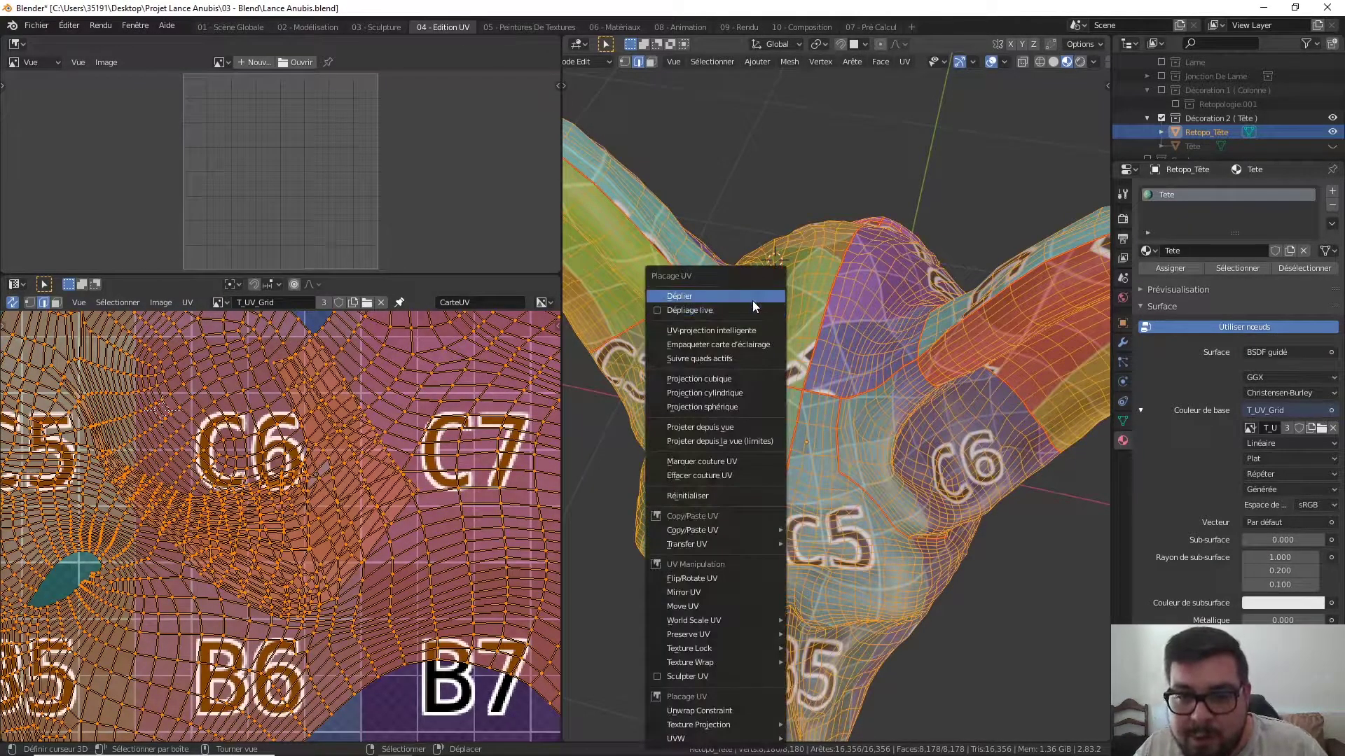
pyautogui.press('Return')
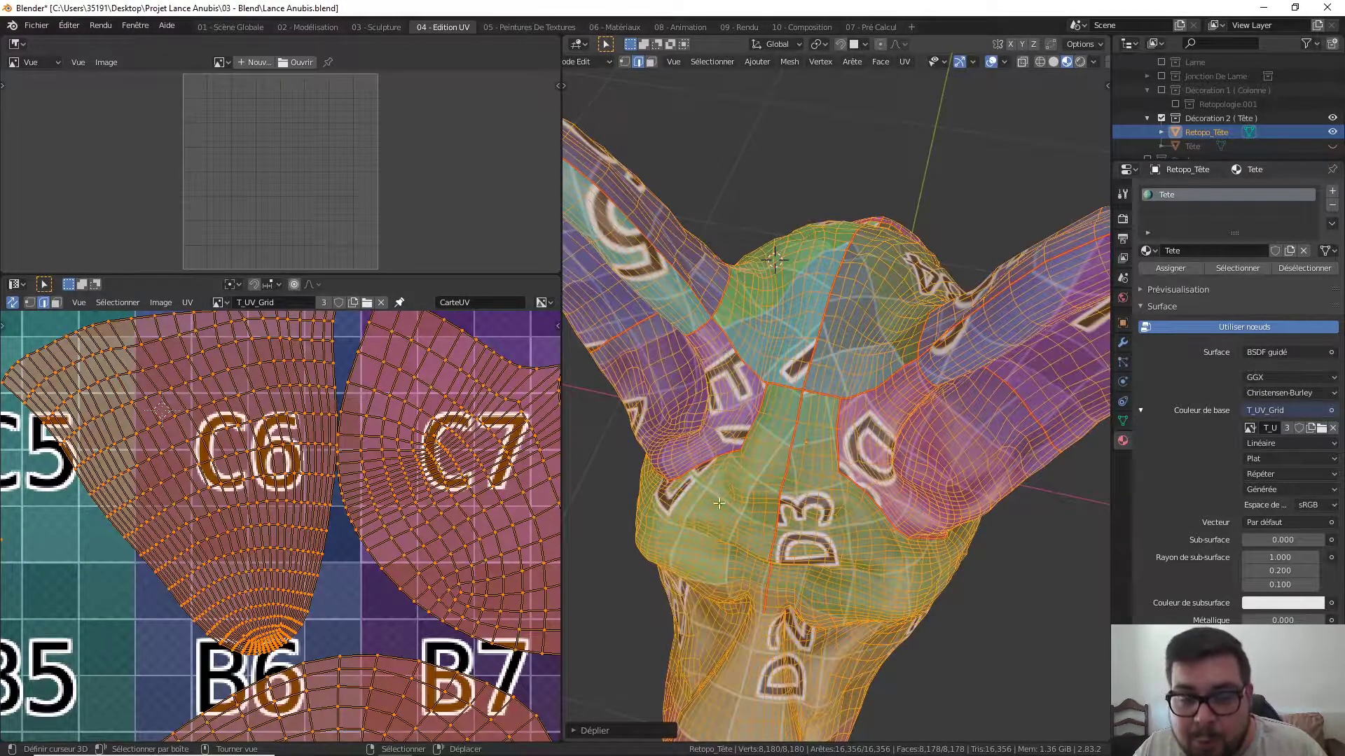
pyautogui.scroll(-3, 931, 468)
pyautogui.scroll(-4, 493, 514)
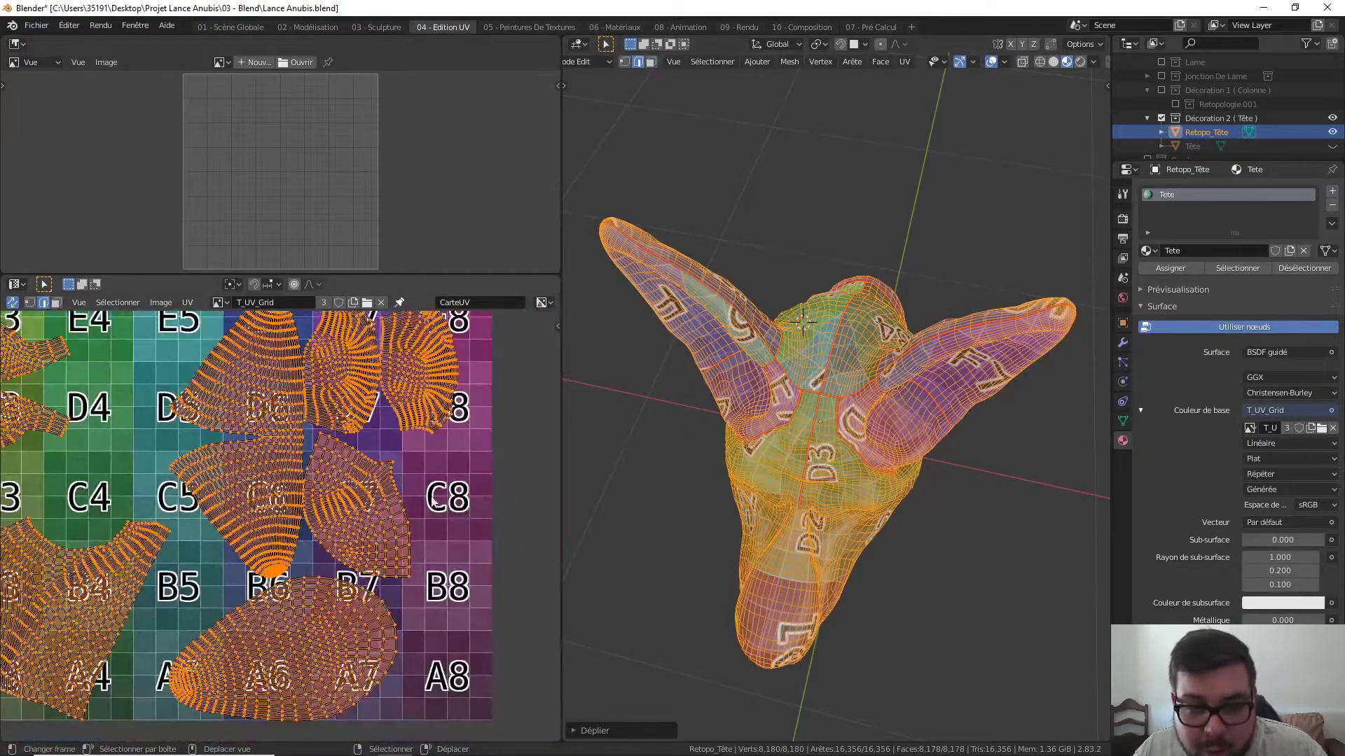
pyautogui.scroll(-2, 436, 500)
pyautogui.scroll(1, 397, 482)
pyautogui.scroll(3, 294, 490)
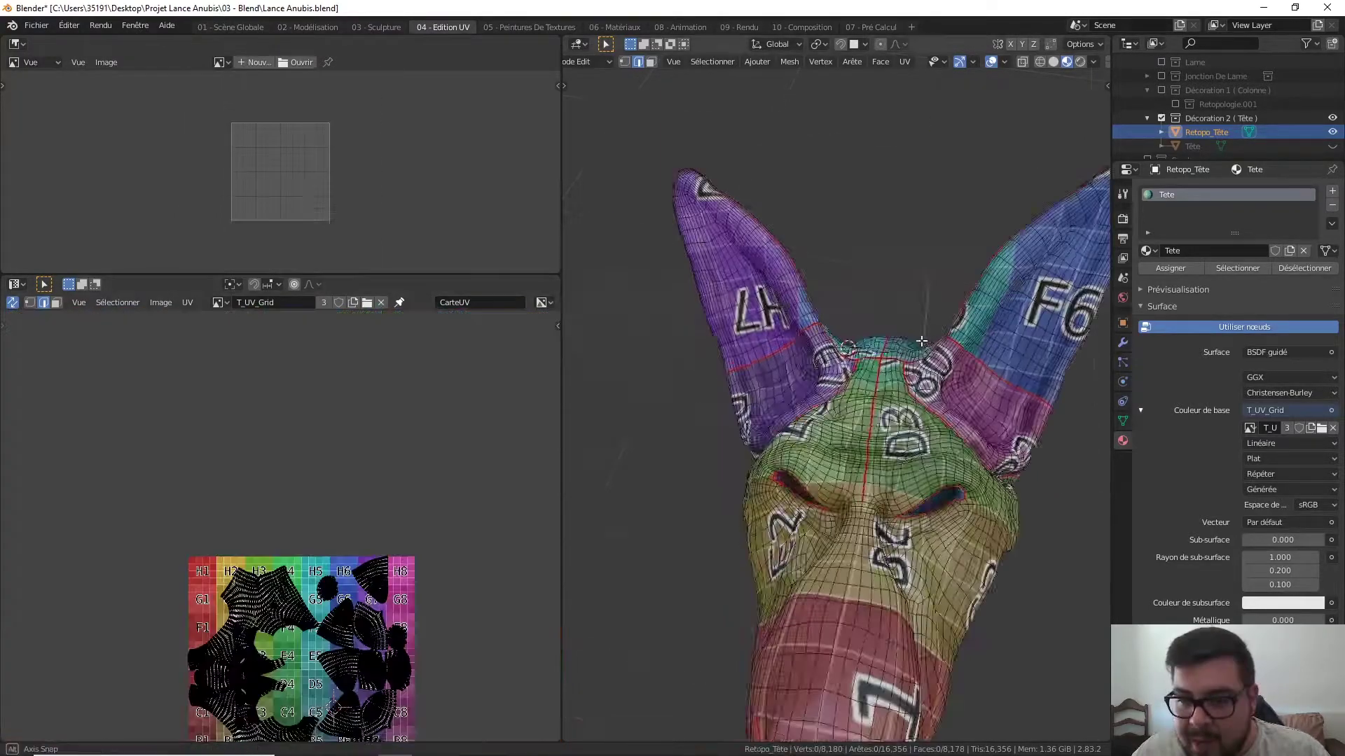
pyautogui.moveTo(921, 341); pyautogui.dragTo(860, 332, button='middle')
pyautogui.moveTo(405, 501); pyautogui.dragTo(405, 360, button='middle')
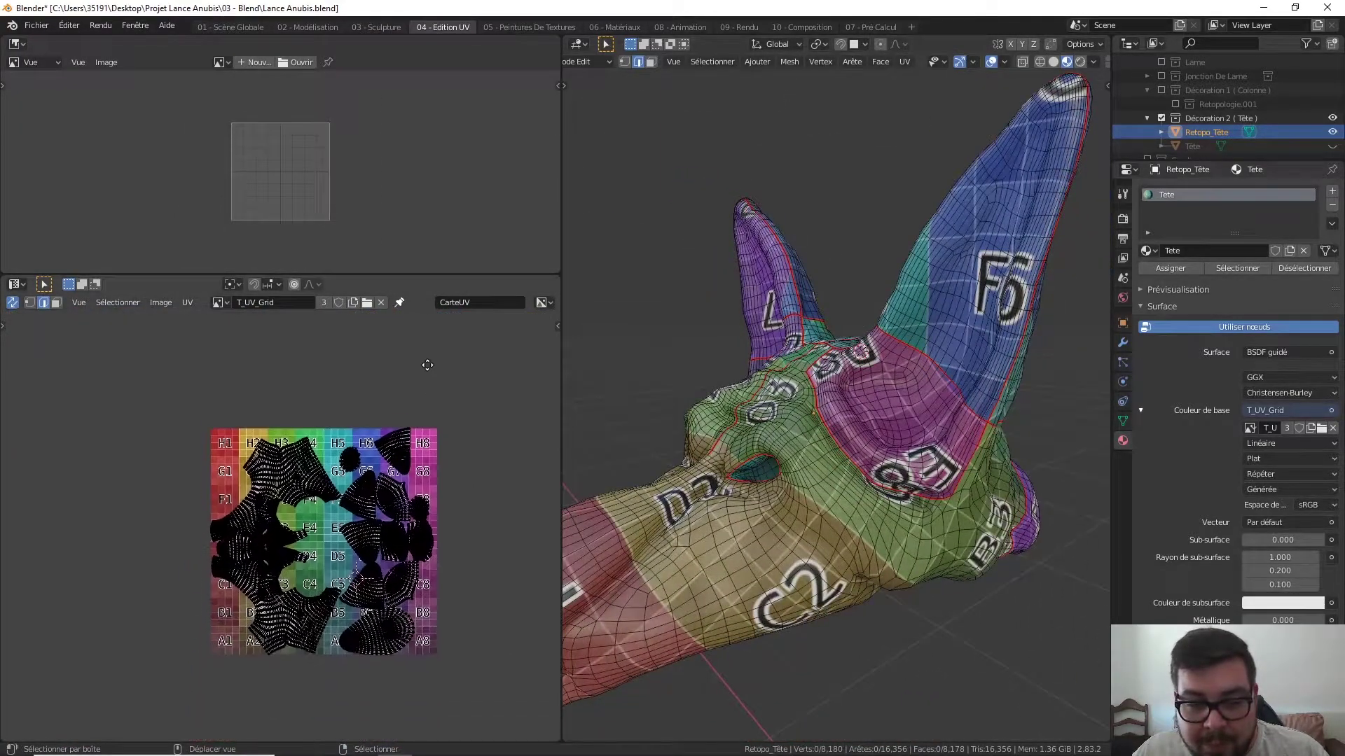
pyautogui.scroll(1, 378, 499)
pyautogui.scroll(5, 374, 498)
pyautogui.moveTo(373, 499); pyautogui.dragTo(373, 327, button='middle')
pyautogui.scroll(-1, 334, 609)
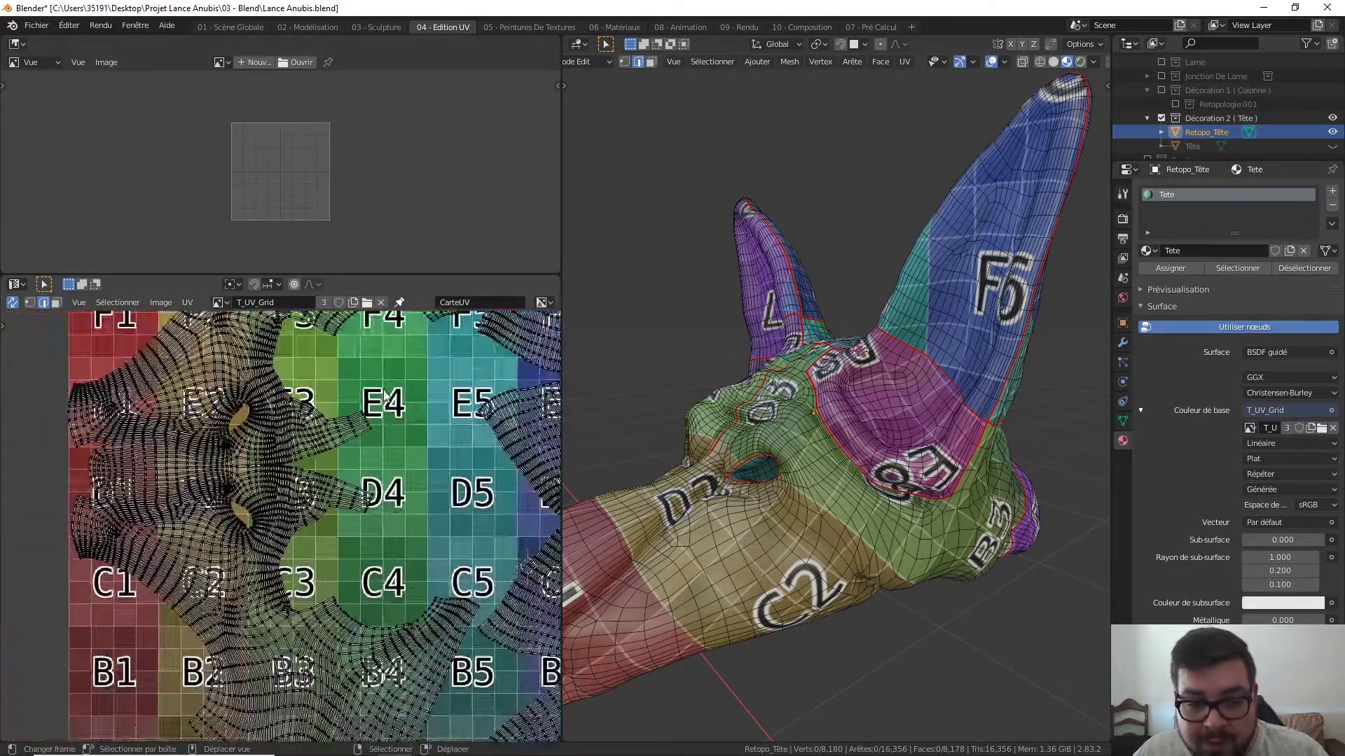
pyautogui.scroll(-1, 333, 609)
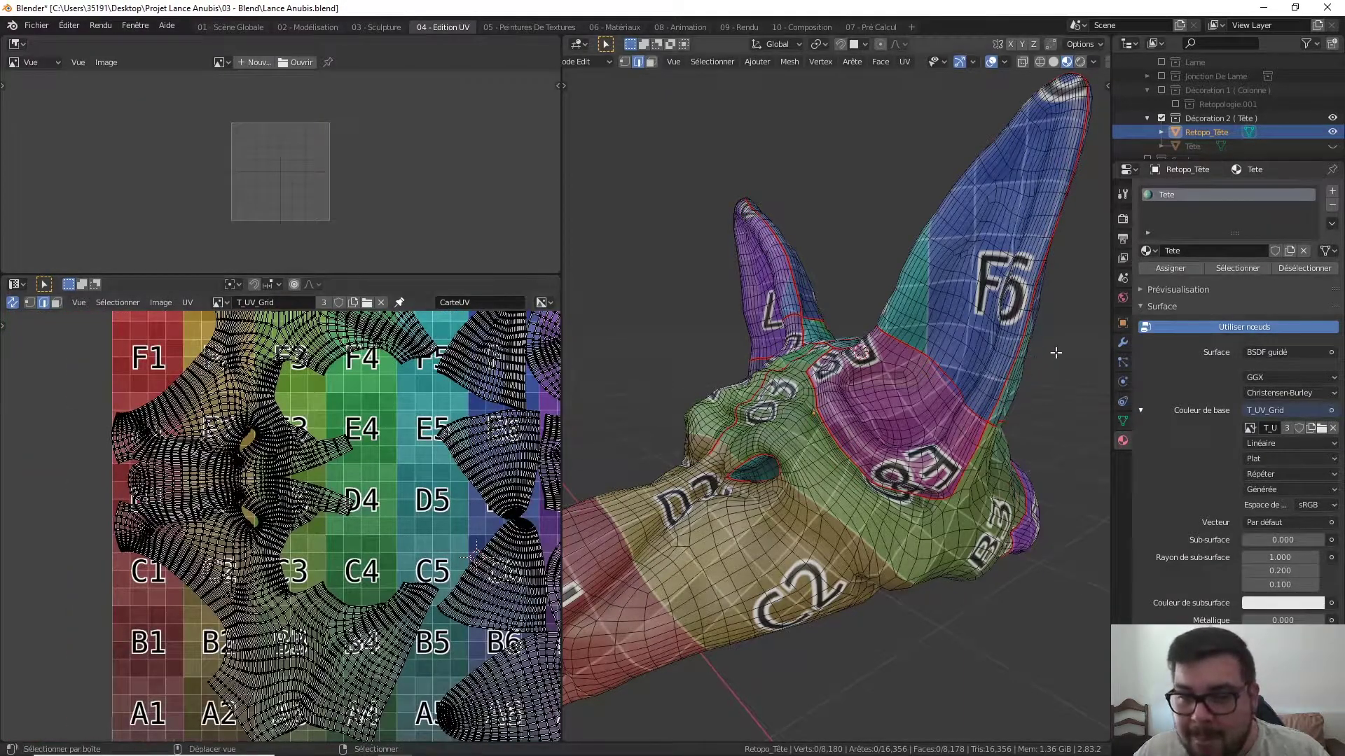
pyautogui.moveTo(840, 420); pyautogui.dragTo(799, 417, button='middle')
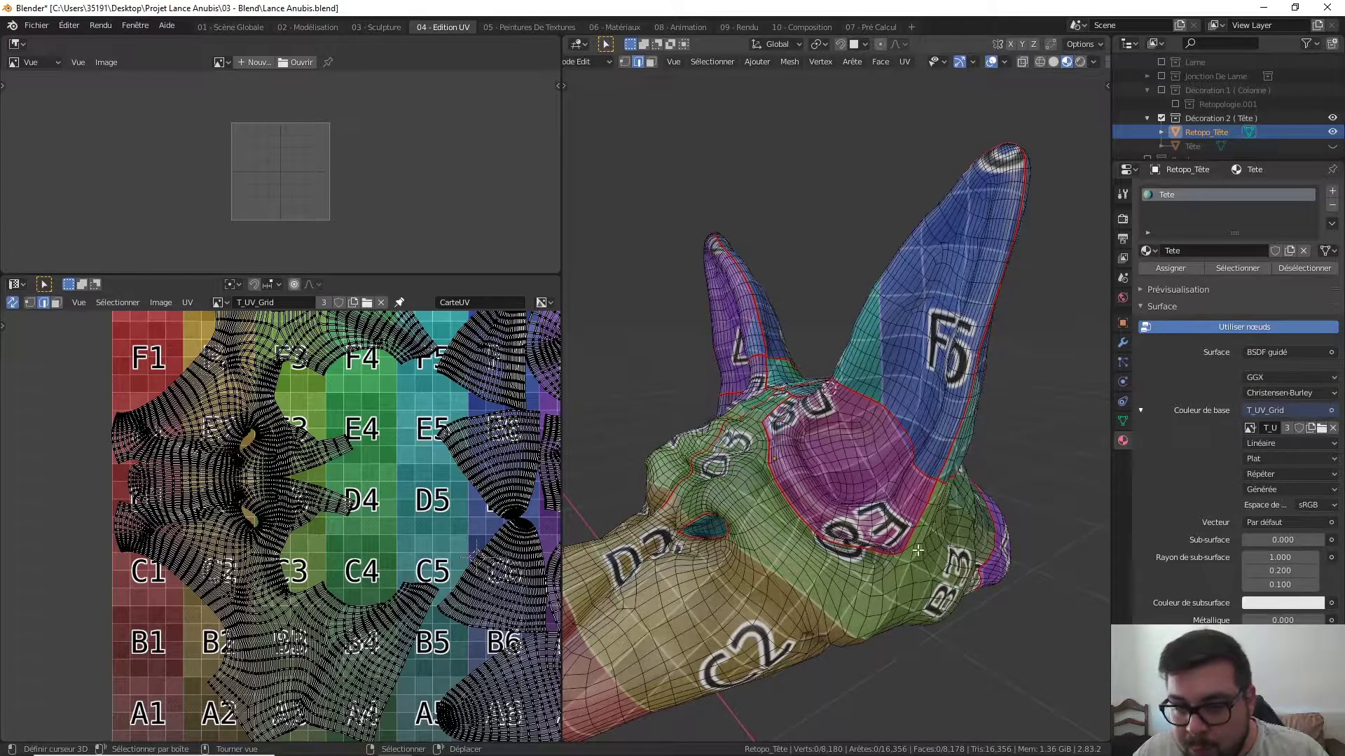
pyautogui.moveTo(943, 463); pyautogui.dragTo(998, 429, button='middle')
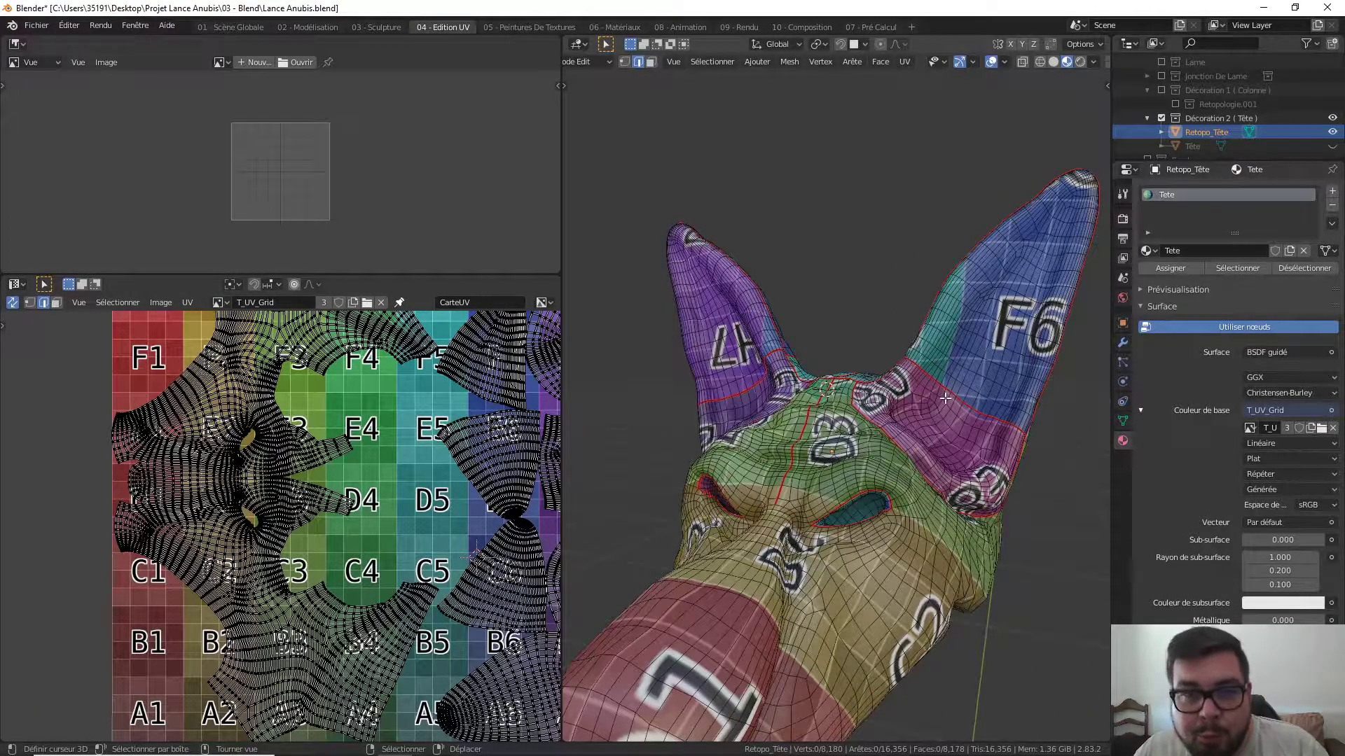
pyautogui.moveTo(944, 405); pyautogui.dragTo(933, 438, button='middle')
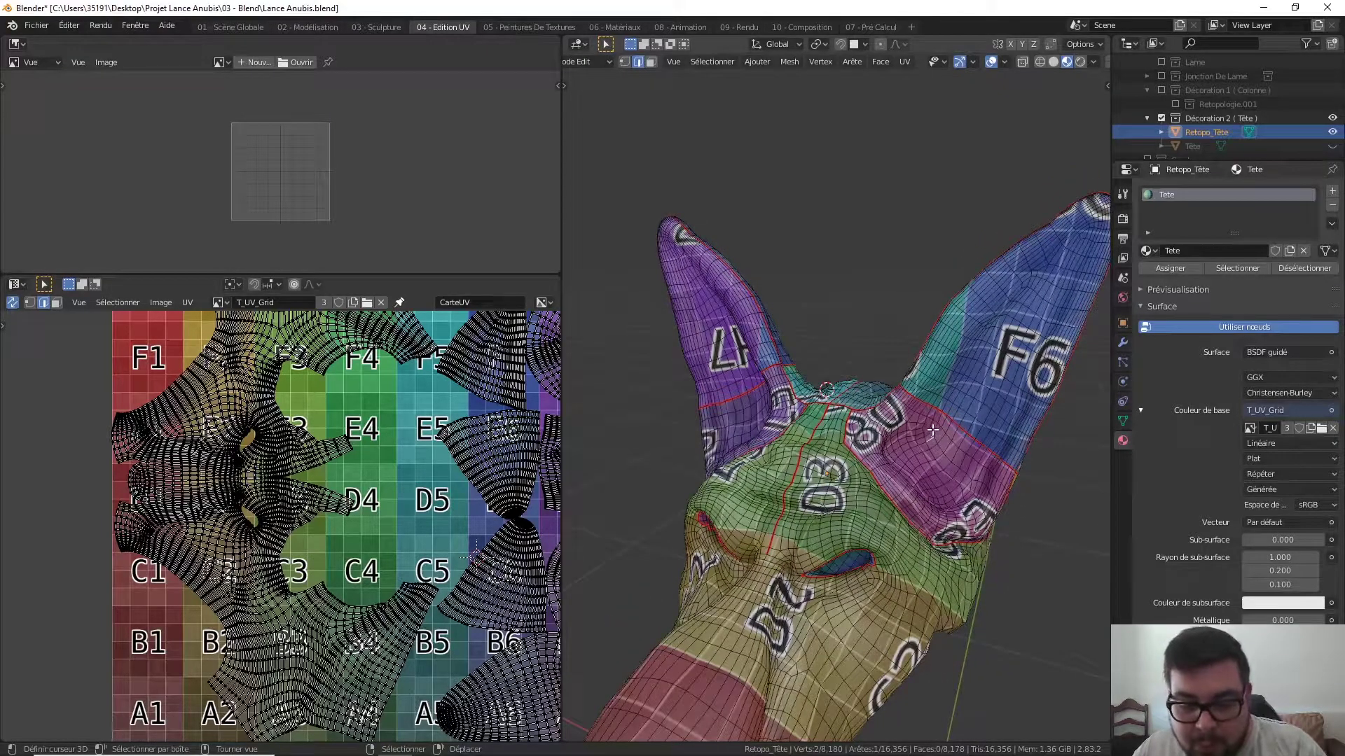
pyautogui.hotkey('ctrl', 'l')
pyautogui.press('a')
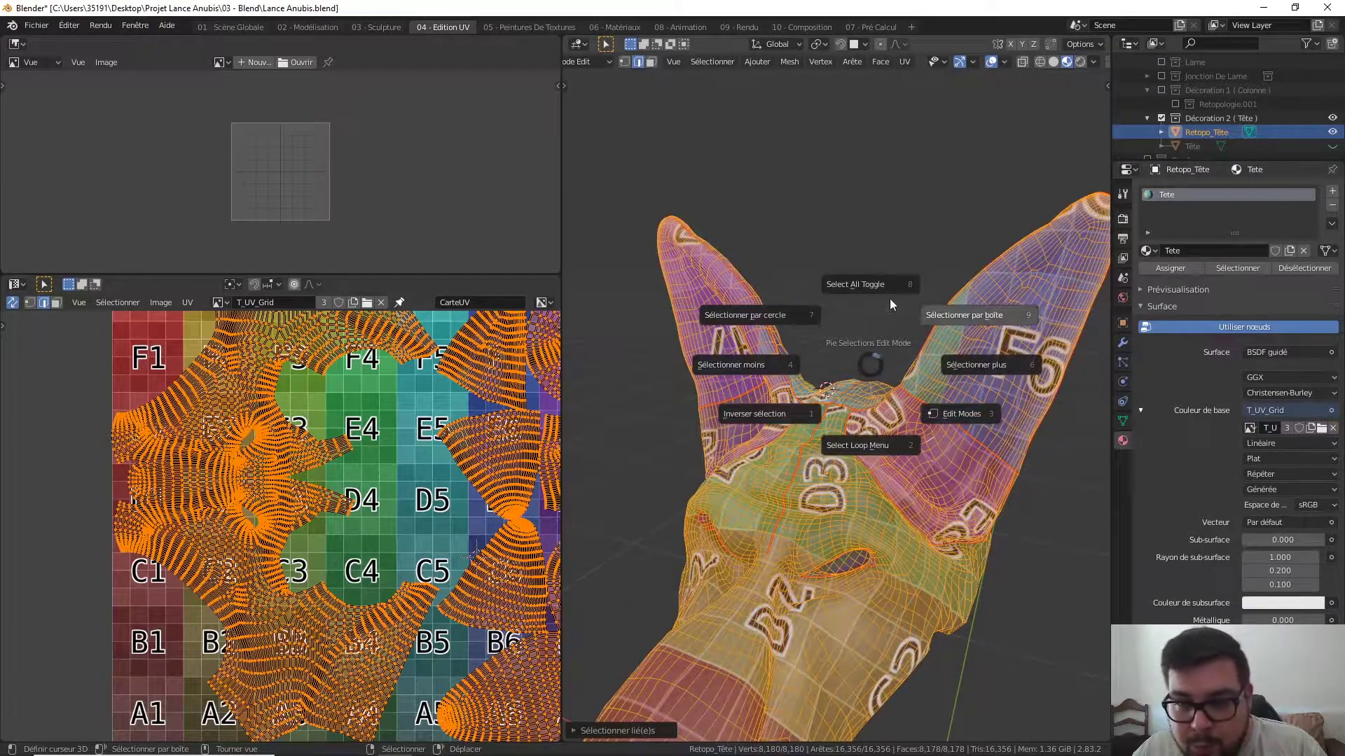
pyautogui.click(943, 457)
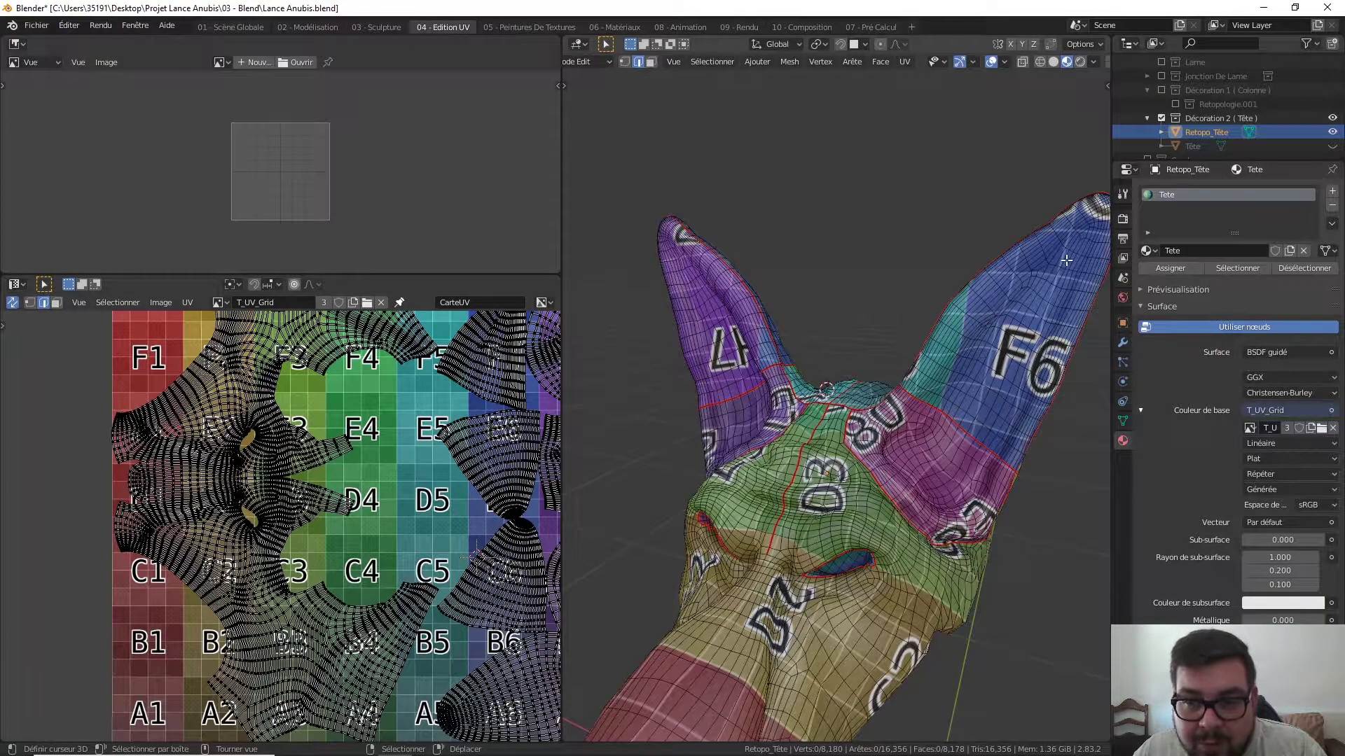
pyautogui.moveTo(1028, 343)
pyautogui.mouseDown(button='middle')
pyautogui.moveTo(828, 334)
pyautogui.moveTo(892, 366)
pyautogui.mouseUp(button='middle')
# - Mark the edge loop at the ear base as a UV seam
pyautogui.scroll(3, 891, 365)
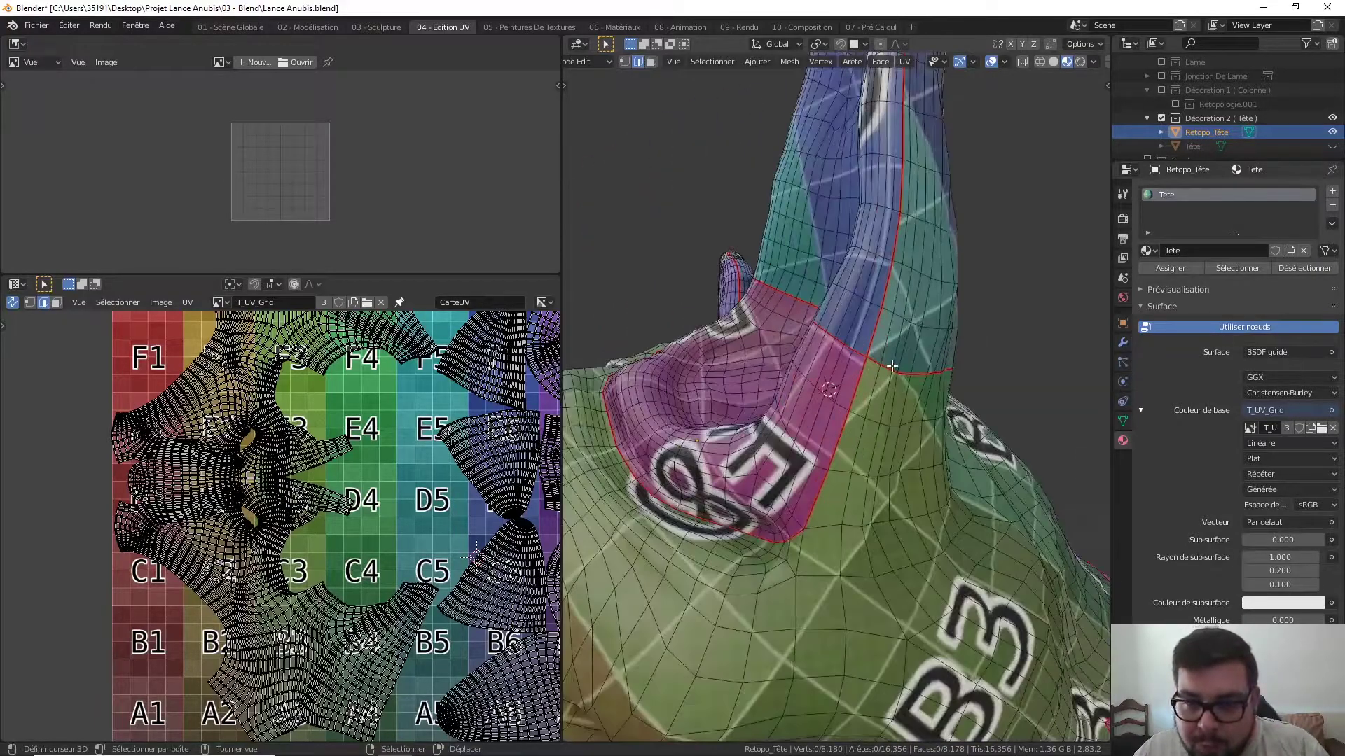
pyautogui.keyDown('alt'); pyautogui.click(874, 364); pyautogui.keyUp('alt')
pyautogui.hotkey('ctrl', 'e')
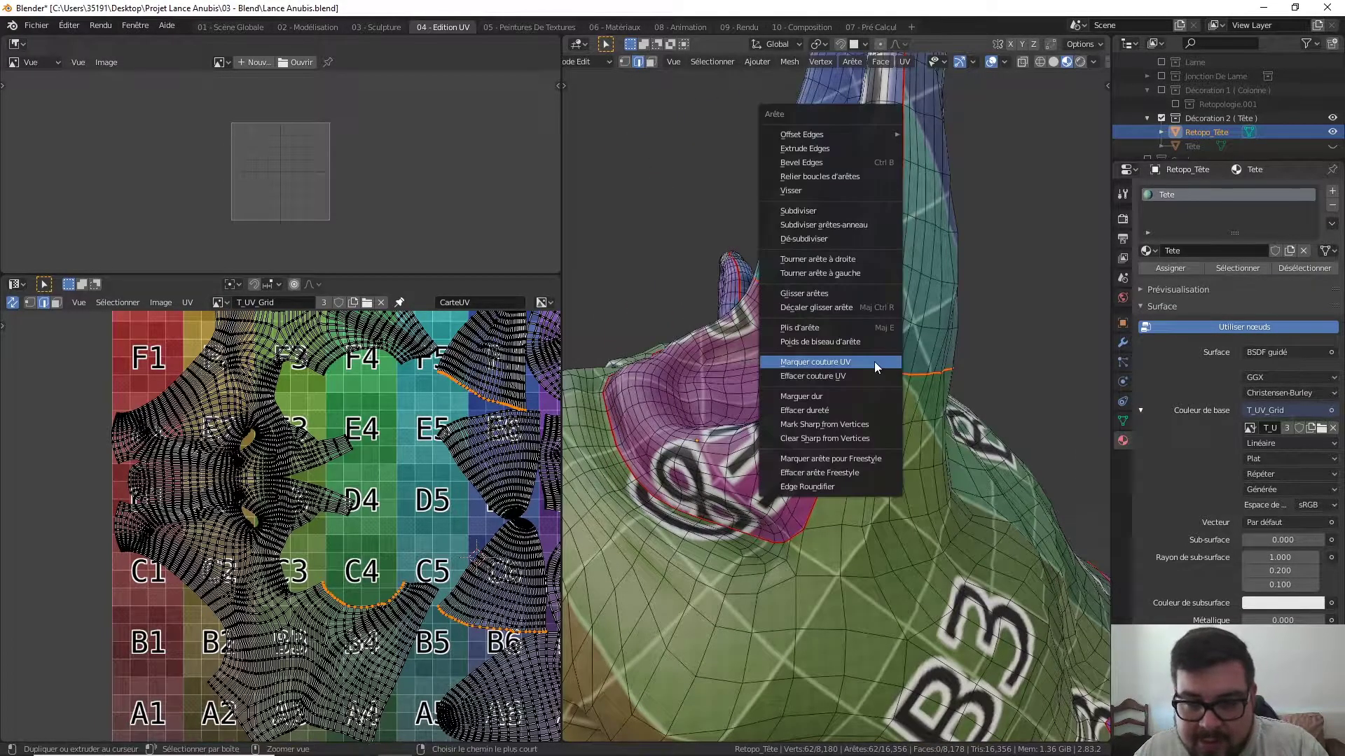
pyautogui.click(866, 377)
# - Clear the extra seam from the loop across the left ear, then deselect all edges
pyautogui.moveTo(743, 324); pyautogui.dragTo(752, 362, button='middle')
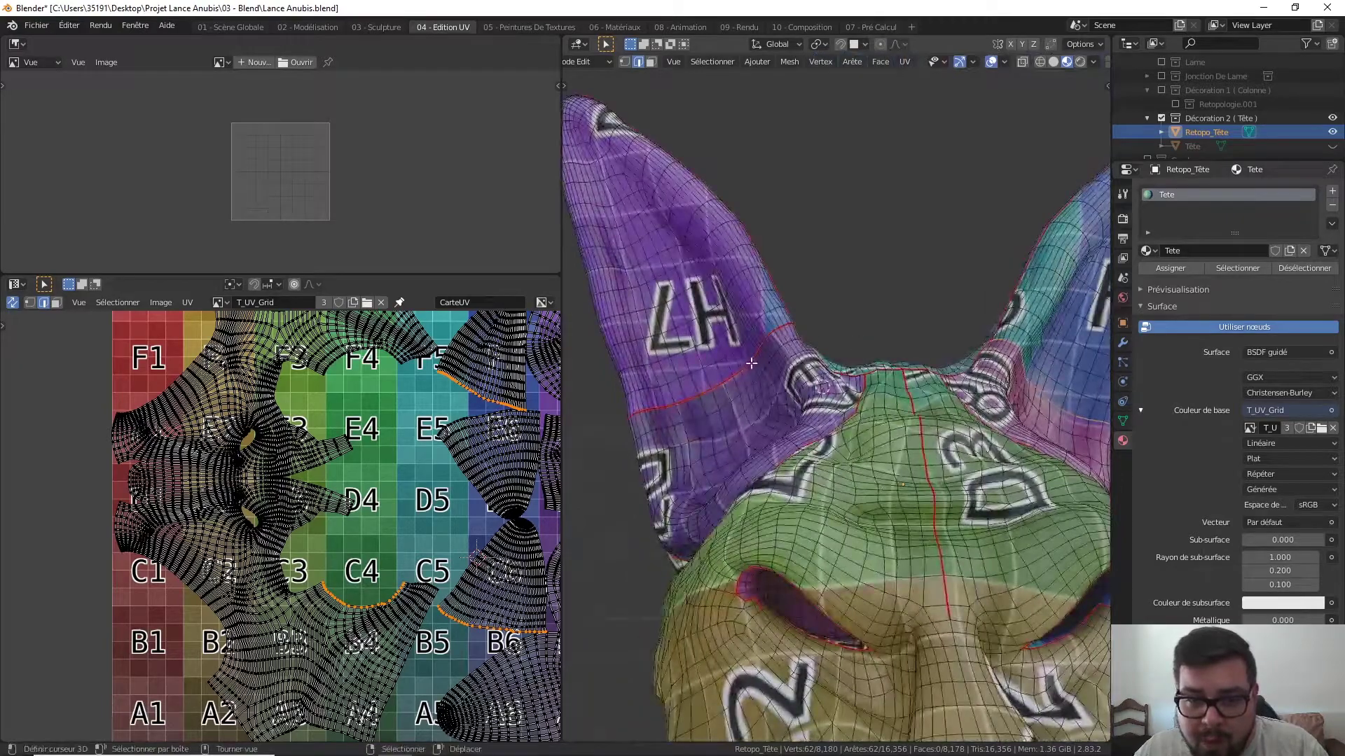
pyautogui.keyDown('alt'); pyautogui.click(732, 376); pyautogui.keyUp('alt')
pyautogui.hotkey('ctrl', 'e')
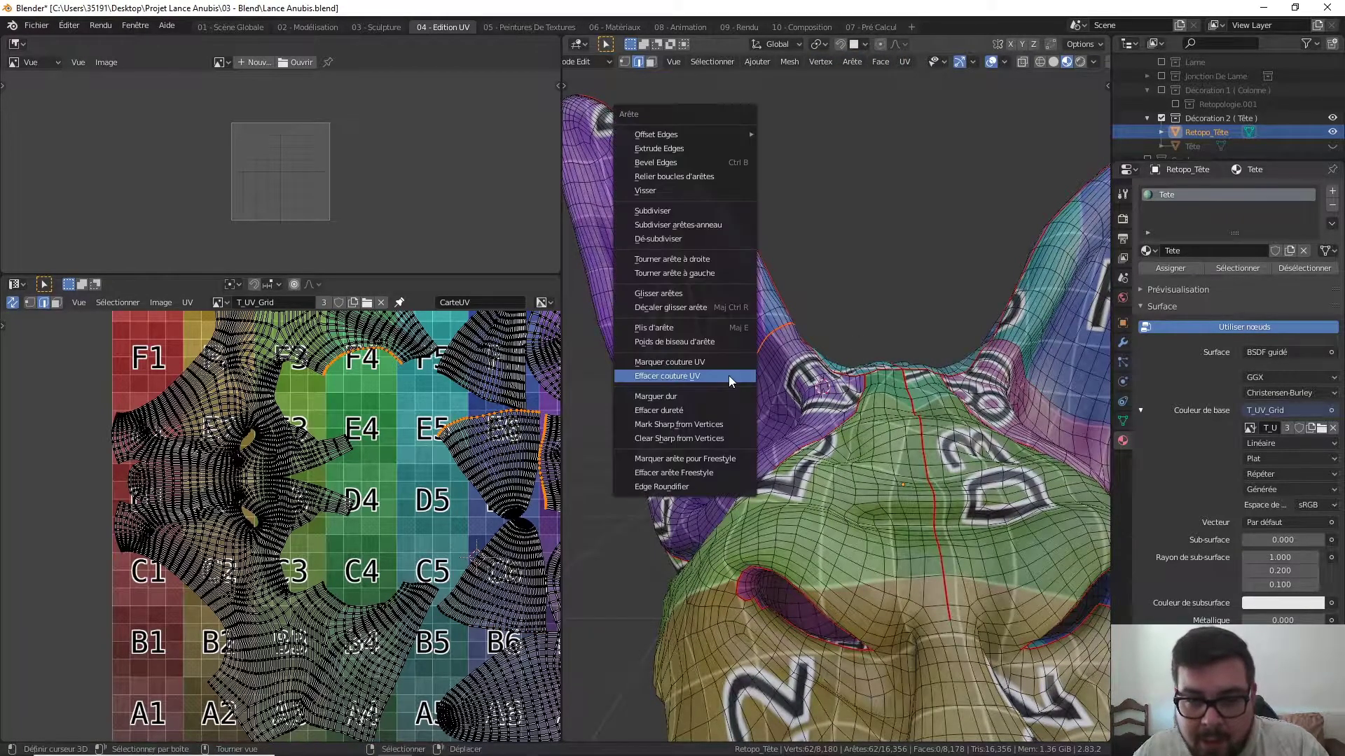
pyautogui.click(729, 377)
pyautogui.hotkey('ctrl', 'e')
pyautogui.click(737, 327)
# - Orbit and zoom in on the ear-base seam near tiles G3 and E3
pyautogui.moveTo(740, 329); pyautogui.dragTo(851, 374, button='middle')
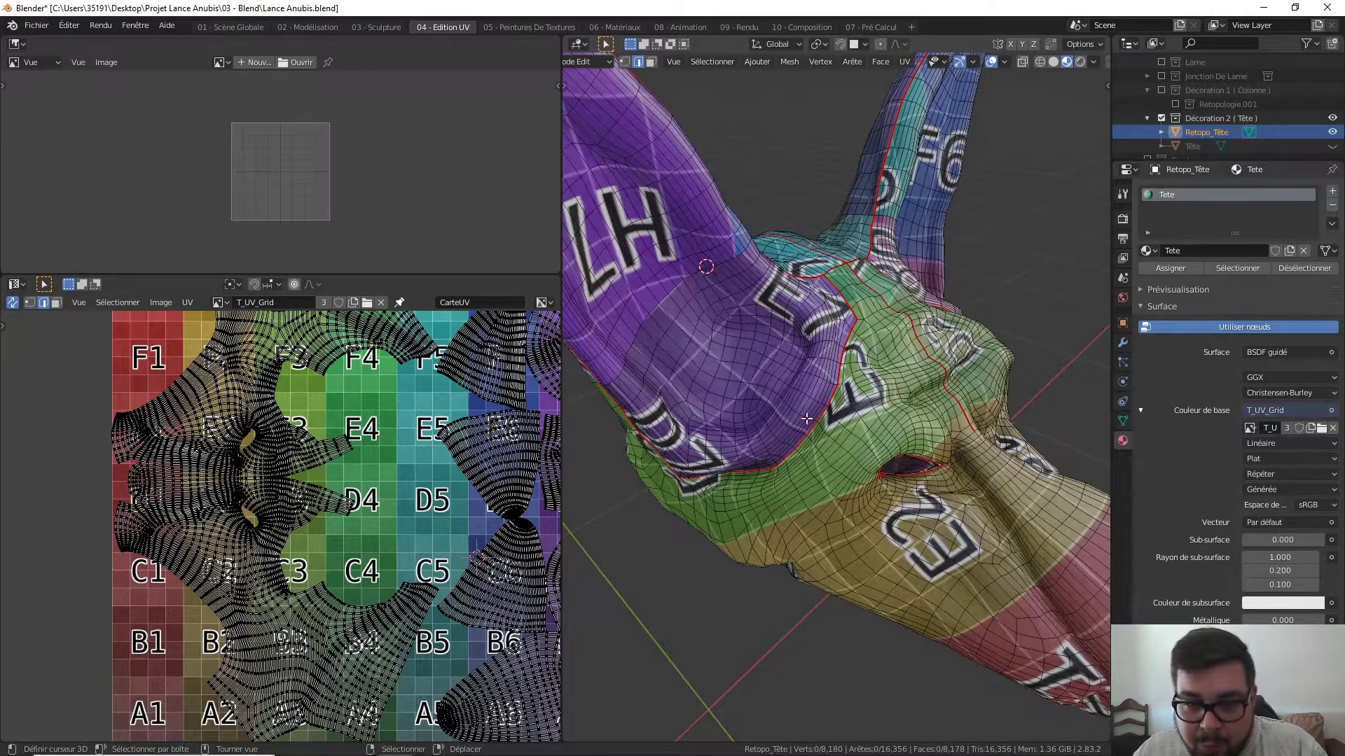
pyautogui.moveTo(807, 419); pyautogui.dragTo(753, 359, button='middle')
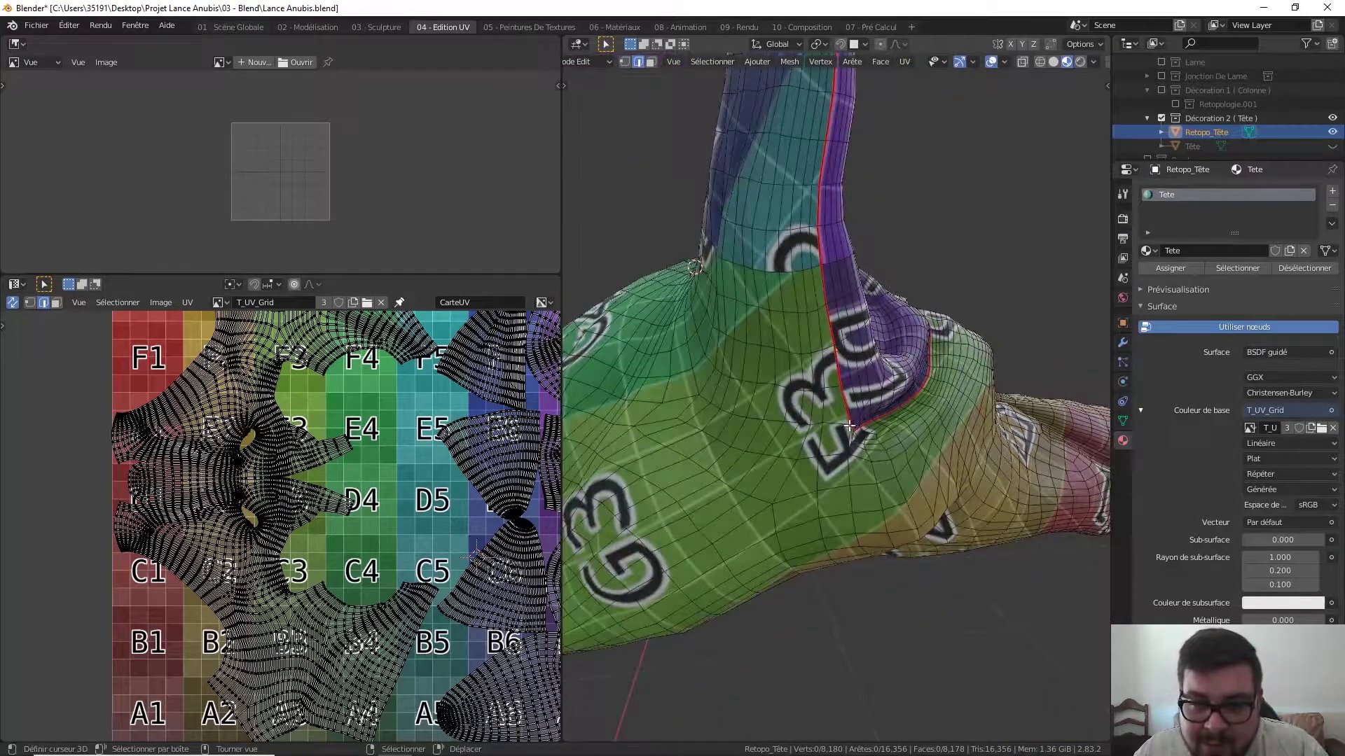
pyautogui.moveTo(796, 416); pyautogui.dragTo(783, 411, button='middle')
pyautogui.scroll(4, 780, 409)
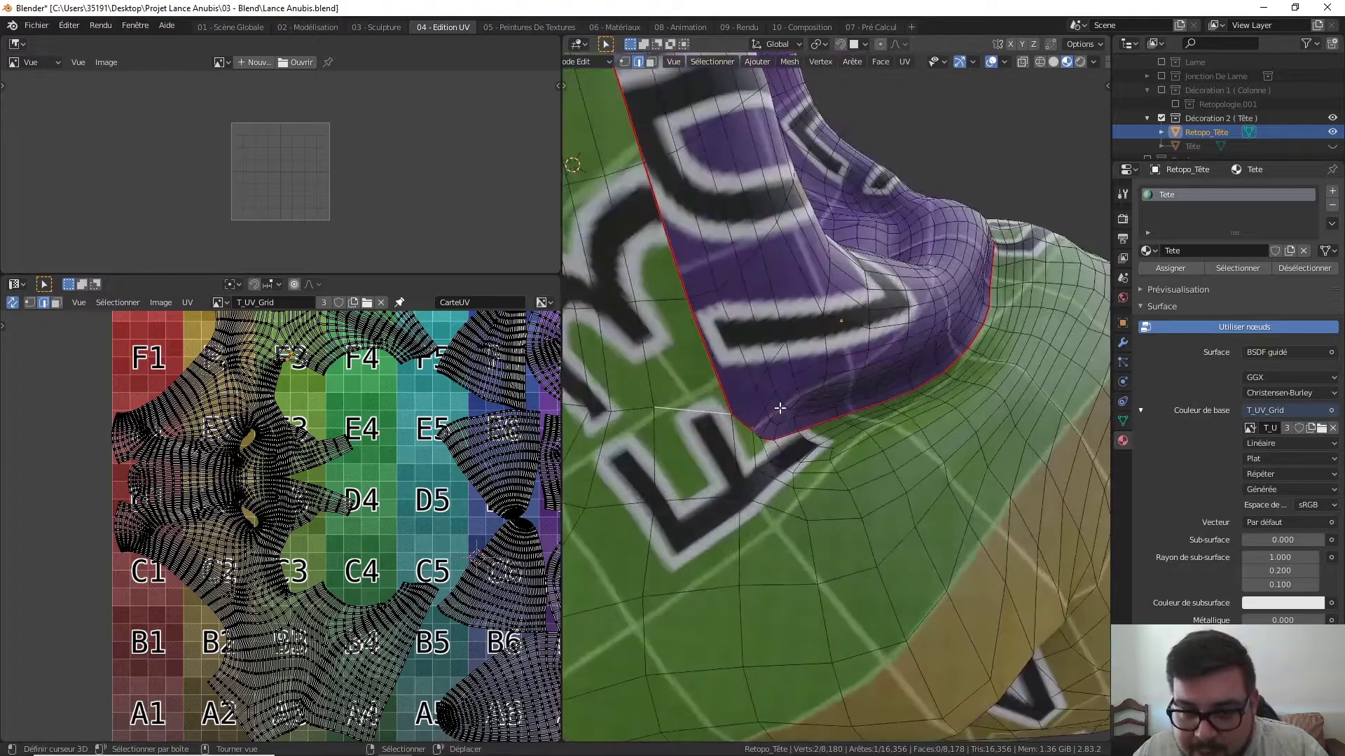
pyautogui.moveTo(679, 407)
pyautogui.mouseDown(button='middle')
pyautogui.moveTo(921, 367)
pyautogui.moveTo(866, 234)
pyautogui.mouseUp(button='middle')
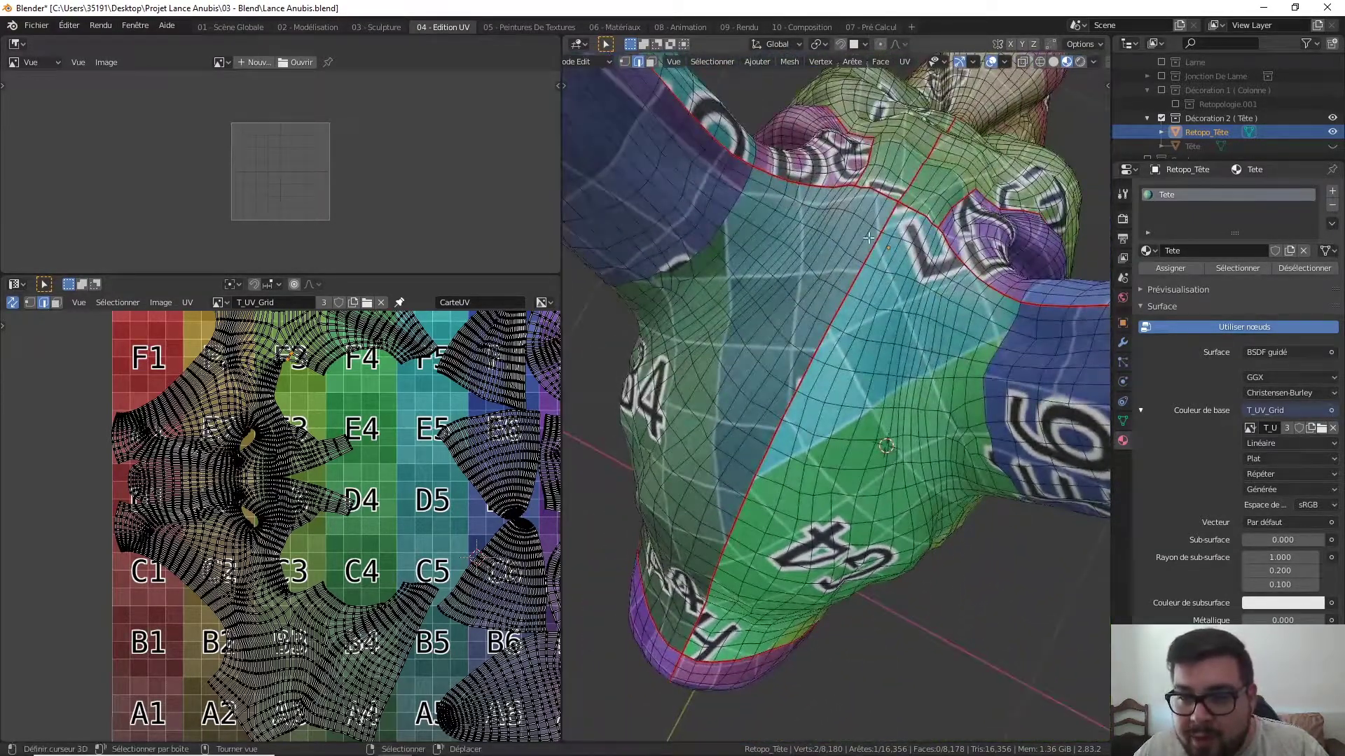
pyautogui.moveTo(1011, 301); pyautogui.dragTo(954, 430, button='middle')
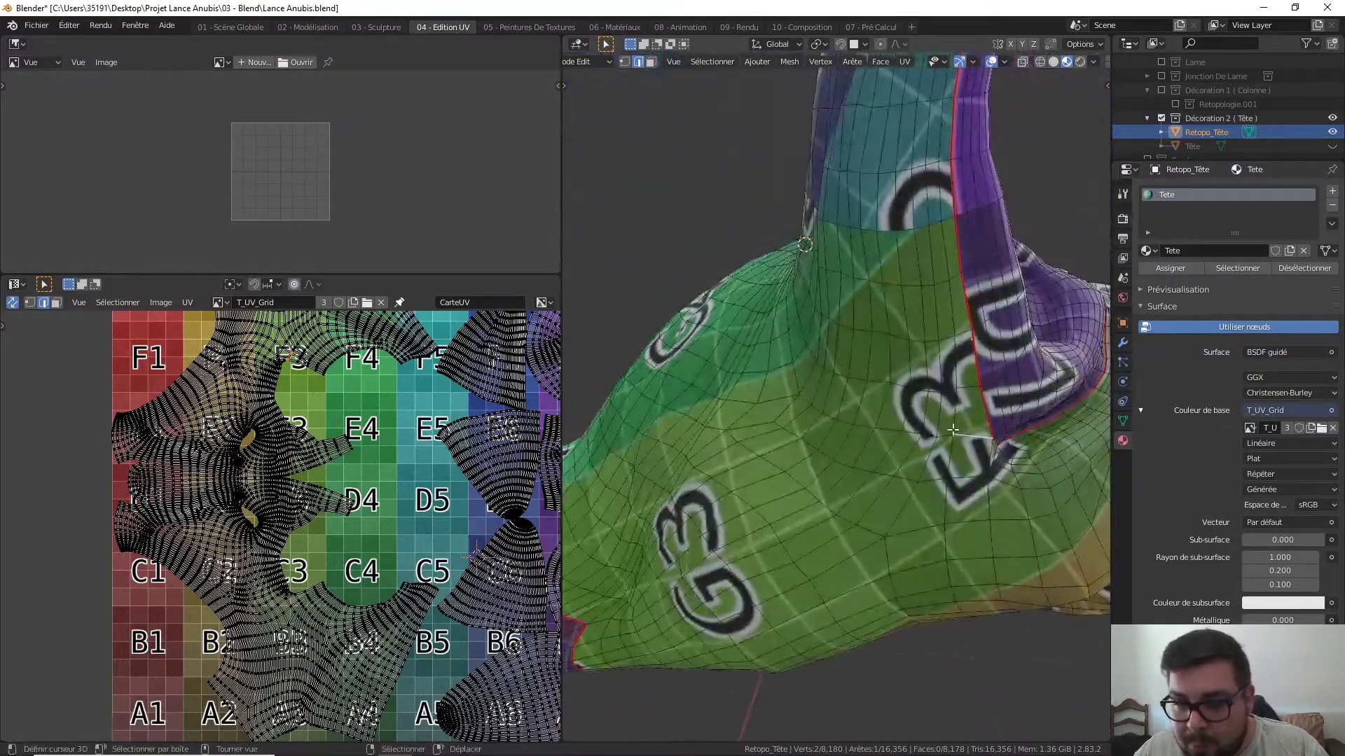
# - Mark a shortest-path edge route around the G4 area as a UV seam
pyautogui.keyDown('ctrl'); pyautogui.click(802, 389); pyautogui.keyUp('ctrl')
pyautogui.moveTo(802, 389)
pyautogui.mouseDown(button='middle')
pyautogui.moveTo(914, 398)
pyautogui.moveTo(942, 352)
pyautogui.moveTo(959, 358)
pyautogui.mouseUp(button='middle')
pyautogui.keyDown('ctrl'); pyautogui.click(939, 371); pyautogui.keyUp('ctrl')
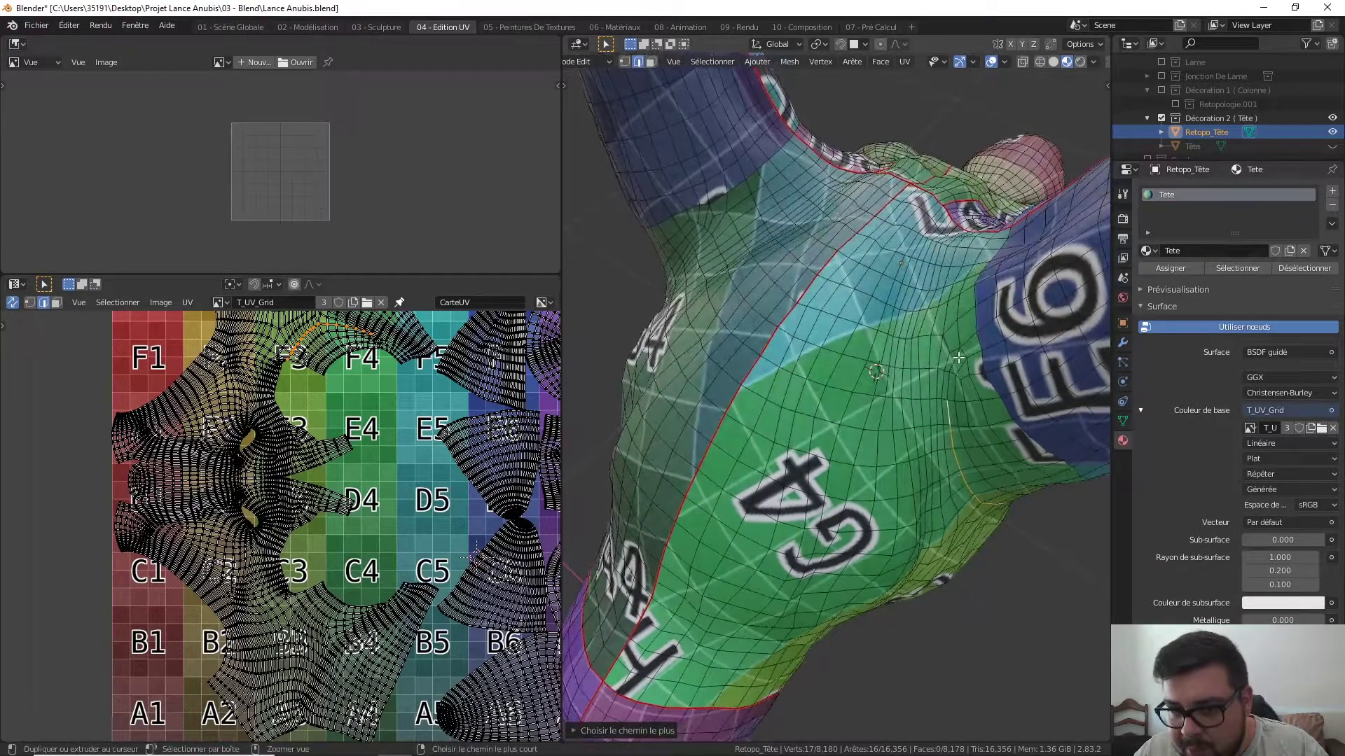
pyautogui.keyDown('ctrl'); pyautogui.click(964, 289); pyautogui.keyUp('ctrl')
pyautogui.moveTo(965, 289); pyautogui.dragTo(1015, 405, button='middle')
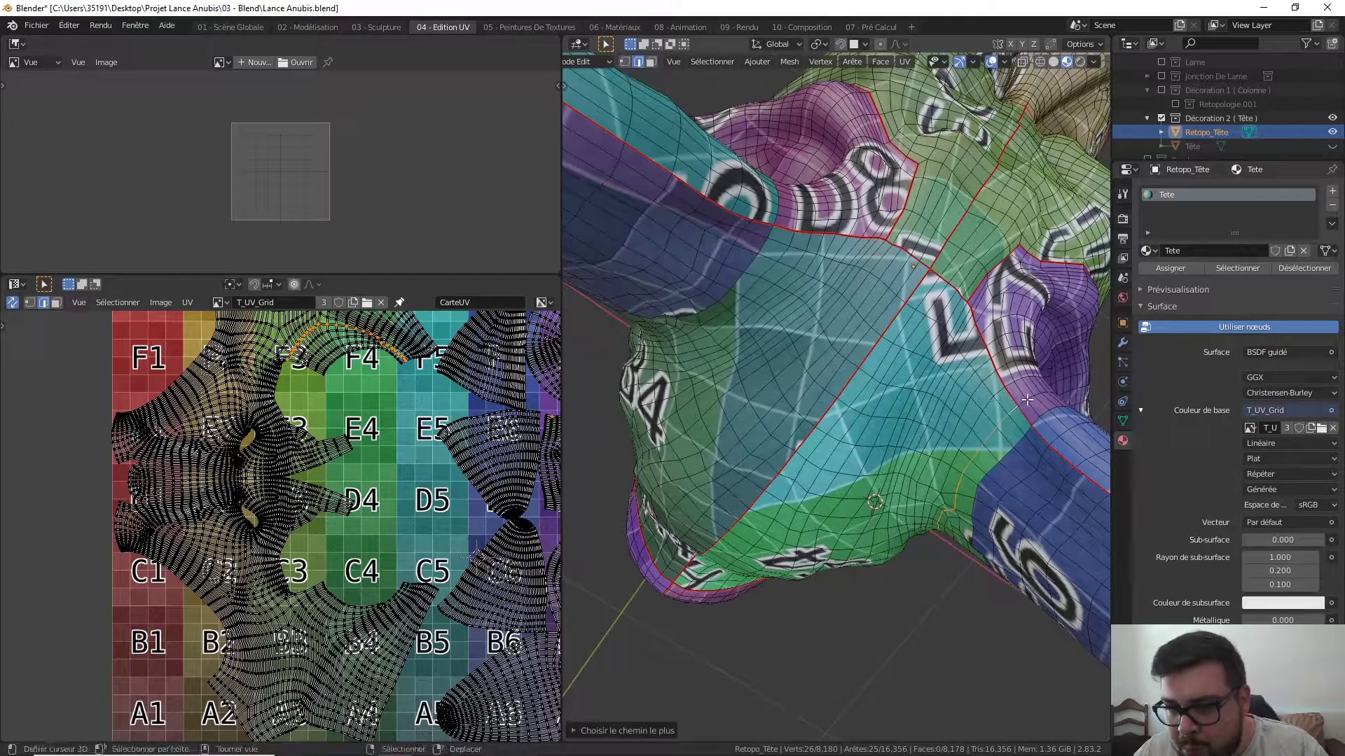
pyautogui.moveTo(1009, 384); pyautogui.dragTo(975, 375, button='middle')
pyautogui.hotkey('ctrl', 'e')
pyautogui.click(857, 380)
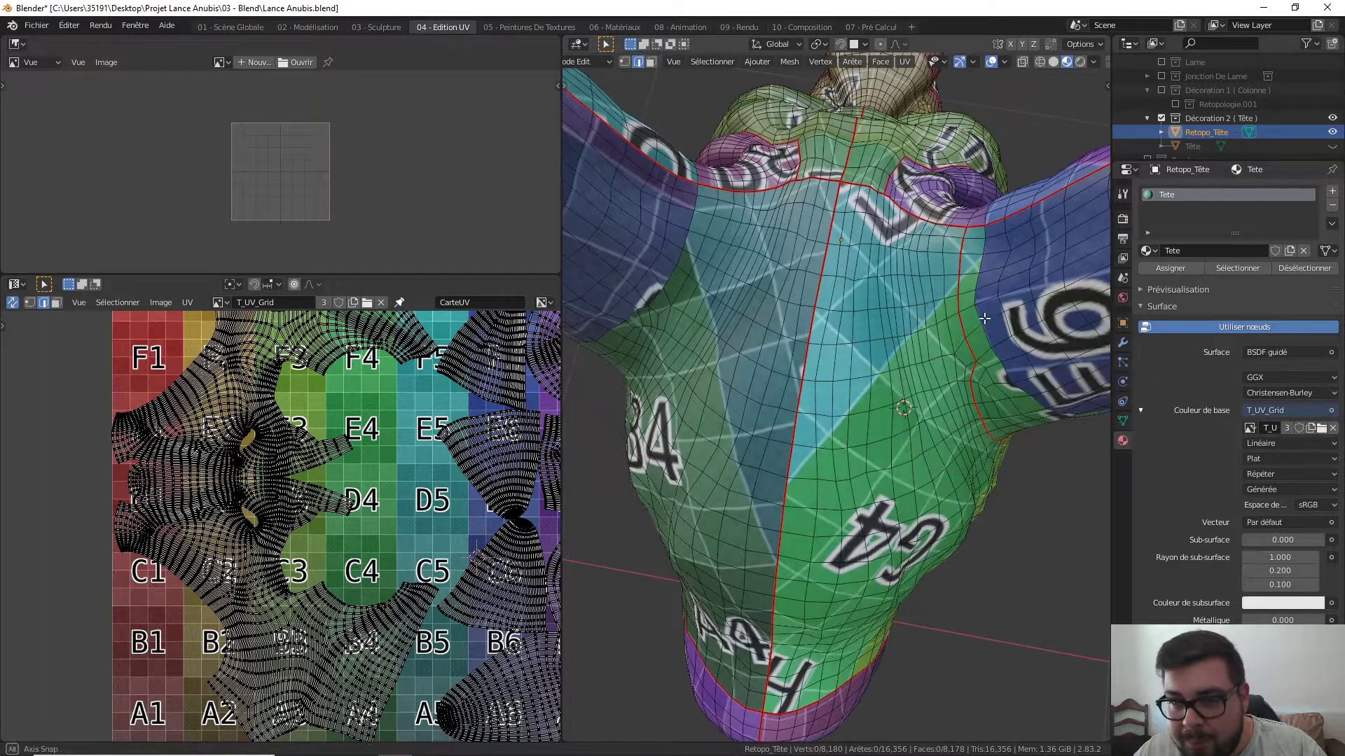
pyautogui.hotkey('alt', 'a')
# - Mark two underside edge loops and a connecting path as UV seams
pyautogui.moveTo(857, 381); pyautogui.dragTo(881, 239, button='middle')
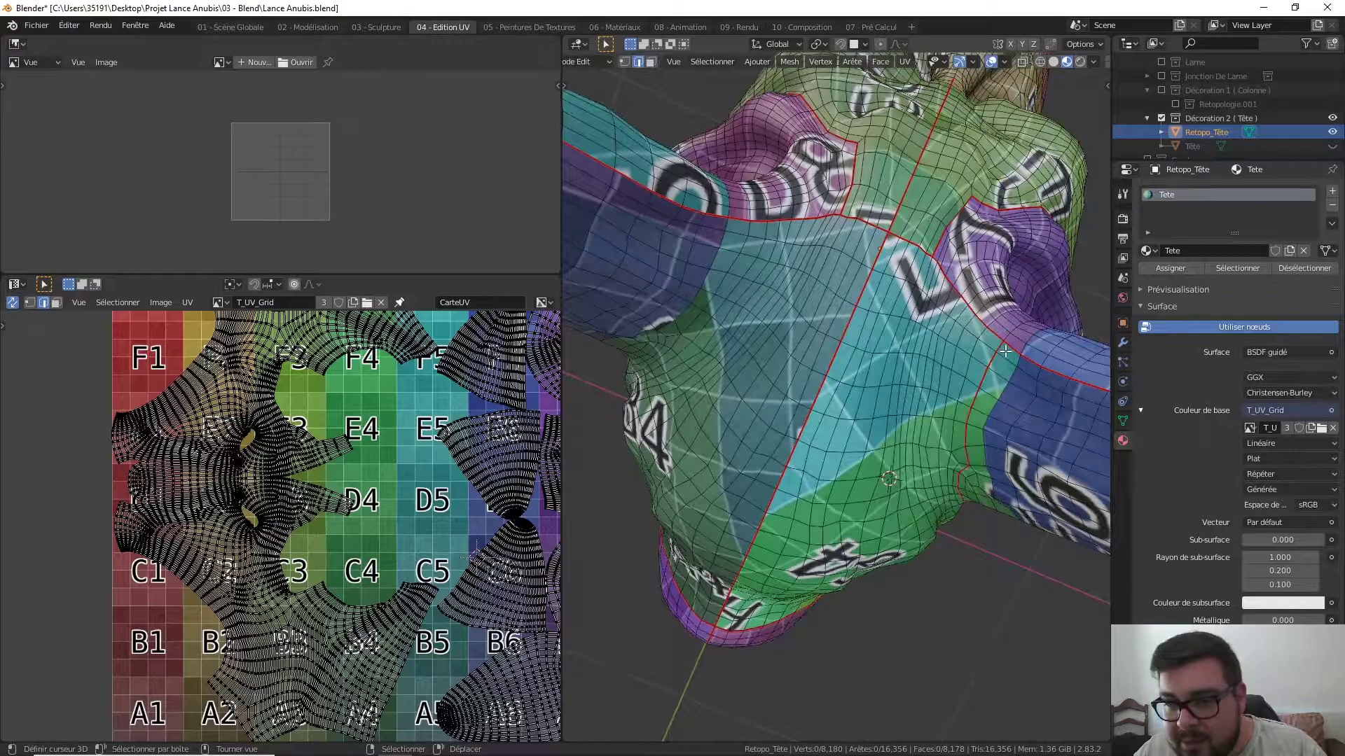
pyautogui.moveTo(983, 319)
pyautogui.mouseDown(button='middle')
pyautogui.moveTo(955, 396)
pyautogui.moveTo(1005, 428)
pyautogui.moveTo(915, 250)
pyautogui.moveTo(840, 266)
pyautogui.moveTo(762, 309)
pyautogui.moveTo(983, 241)
pyautogui.moveTo(828, 372)
pyautogui.moveTo(712, 354)
pyautogui.mouseUp(button='middle')
pyautogui.scroll(-3, 1005, 428)
pyautogui.keyDown('alt'); pyautogui.click(790, 374); pyautogui.keyUp('alt')
pyautogui.keyDown('alt'); pyautogui.keyDown('shift'); pyautogui.click(758, 342); pyautogui.keyUp('shift'); pyautogui.keyUp('alt')
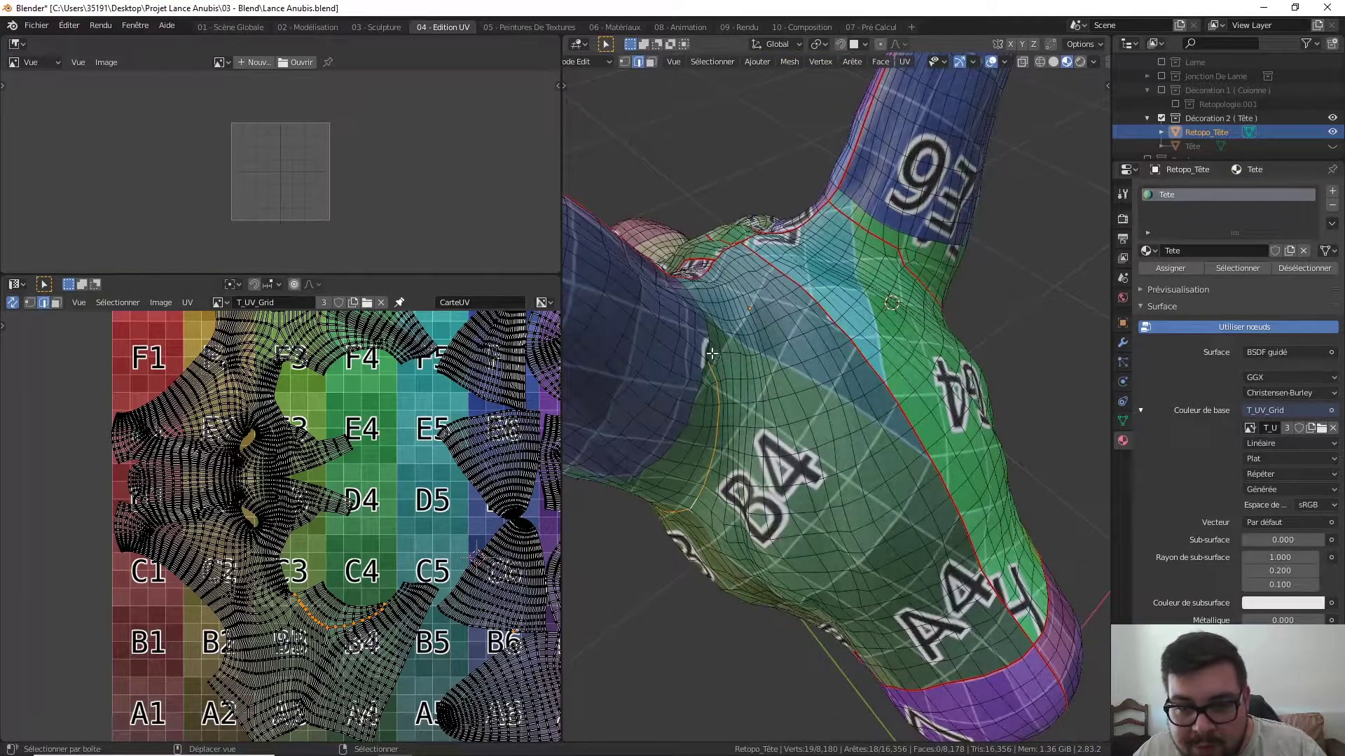
pyautogui.moveTo(725, 269); pyautogui.dragTo(681, 349, button='middle')
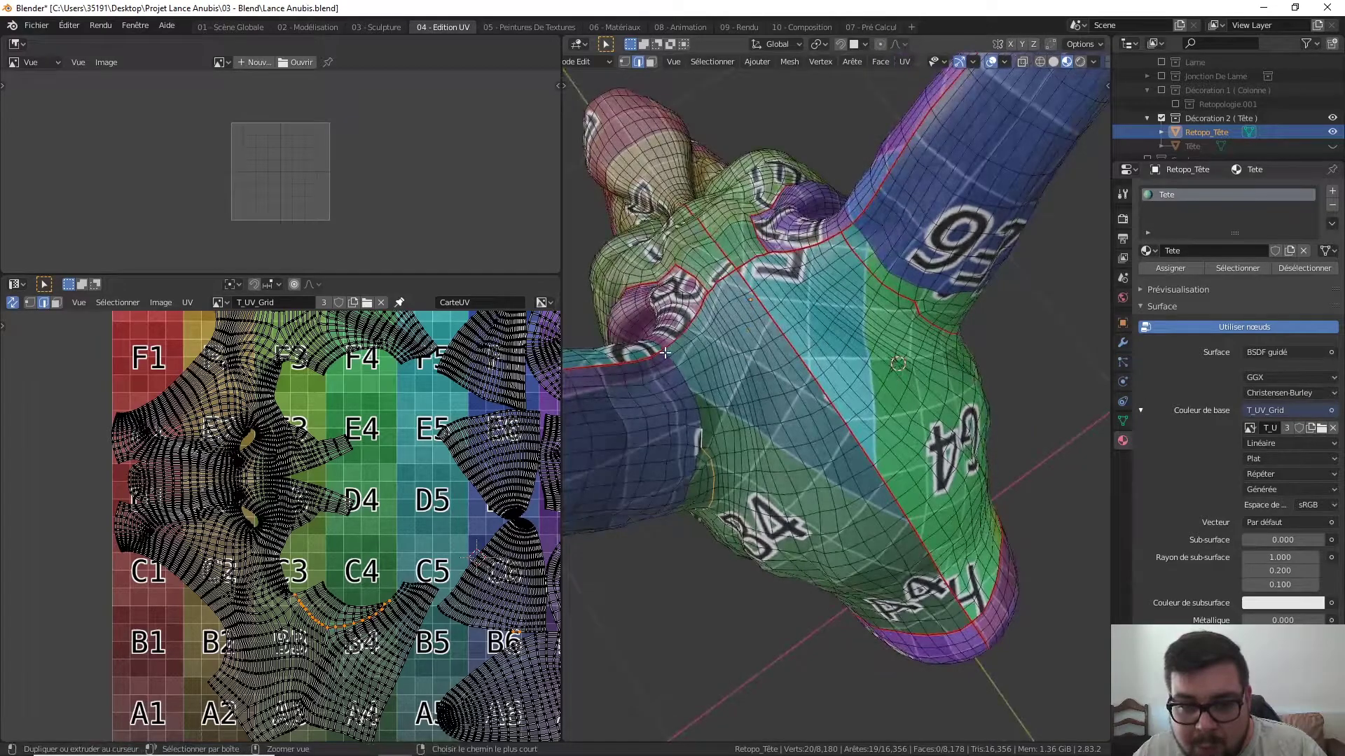
pyautogui.keyDown('ctrl'); pyautogui.click(665, 352); pyautogui.keyUp('ctrl')
pyautogui.hotkey('ctrl', 'e')
pyautogui.click(669, 353)
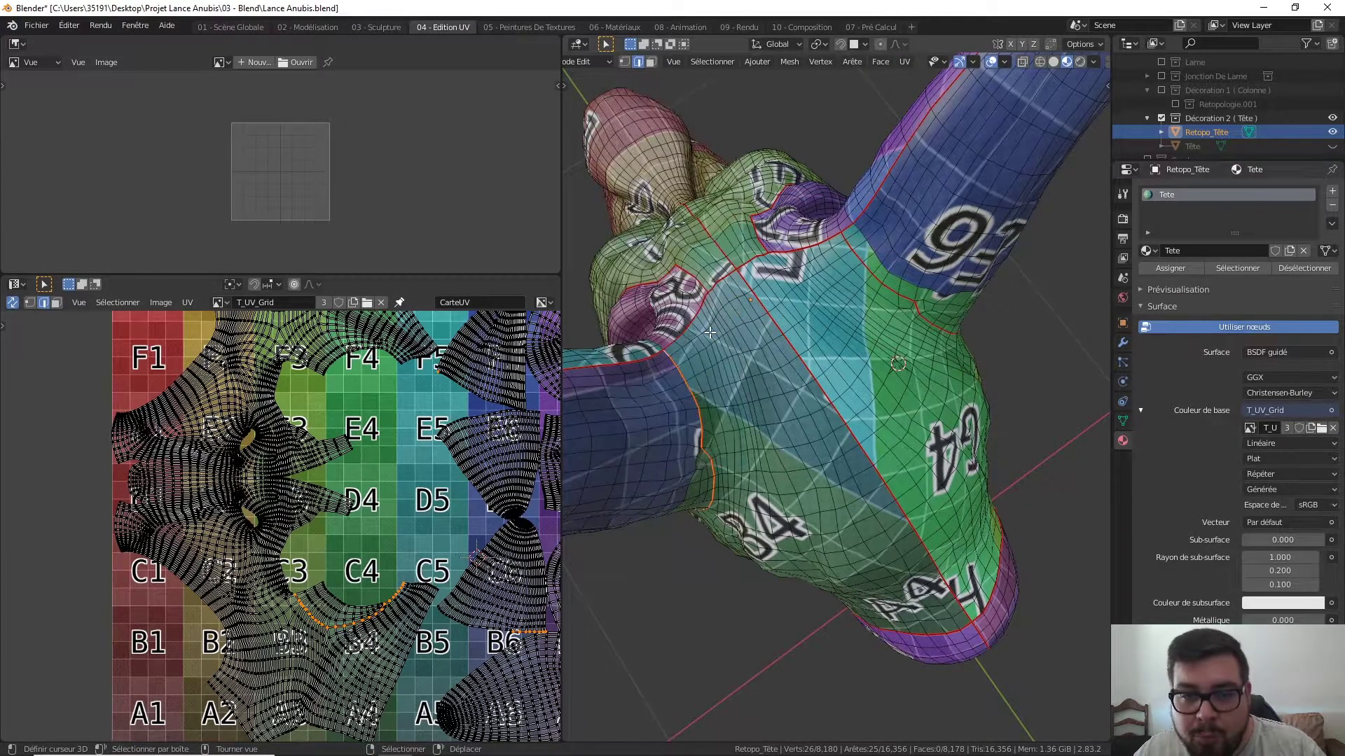
pyautogui.hotkey('alt', 'a')
# - Select the whole head mesh and unwrap it with the new seams, then zoom out
pyautogui.press('a')
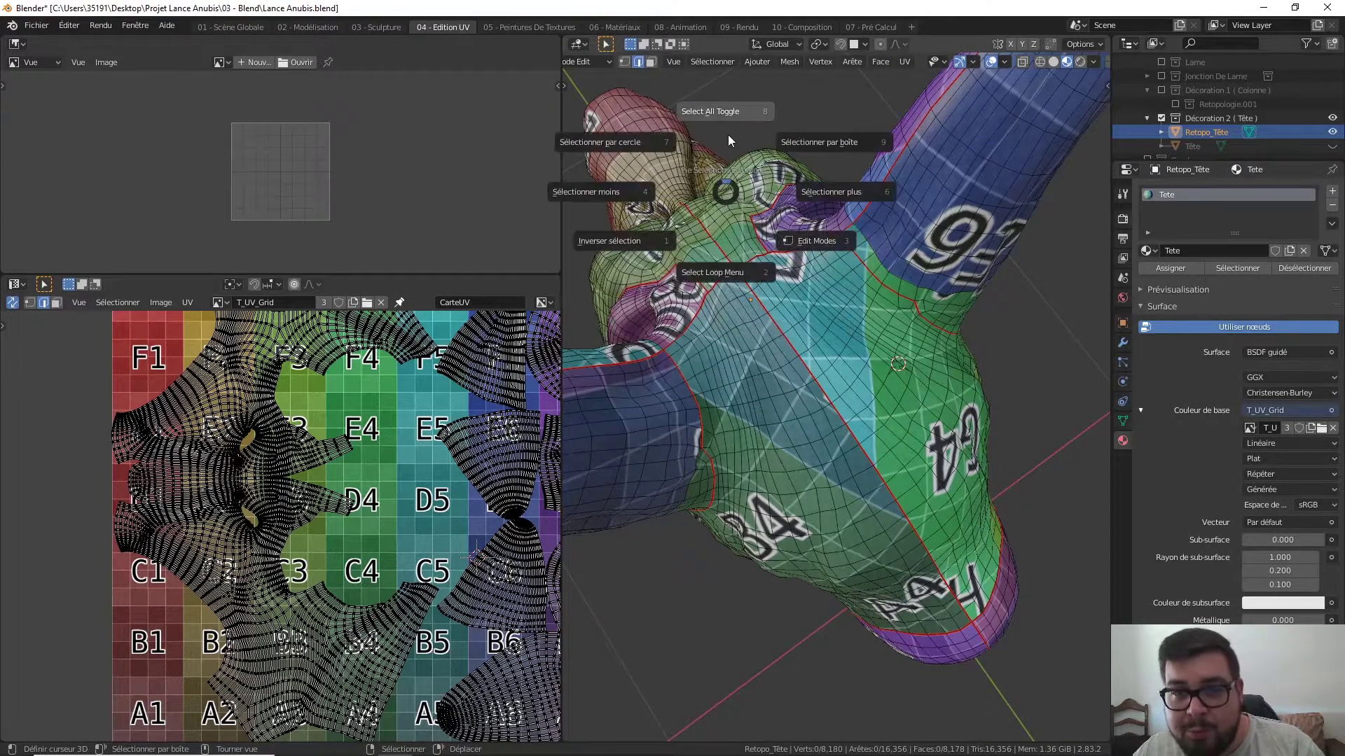
pyautogui.press('u')
pyautogui.click(727, 130)
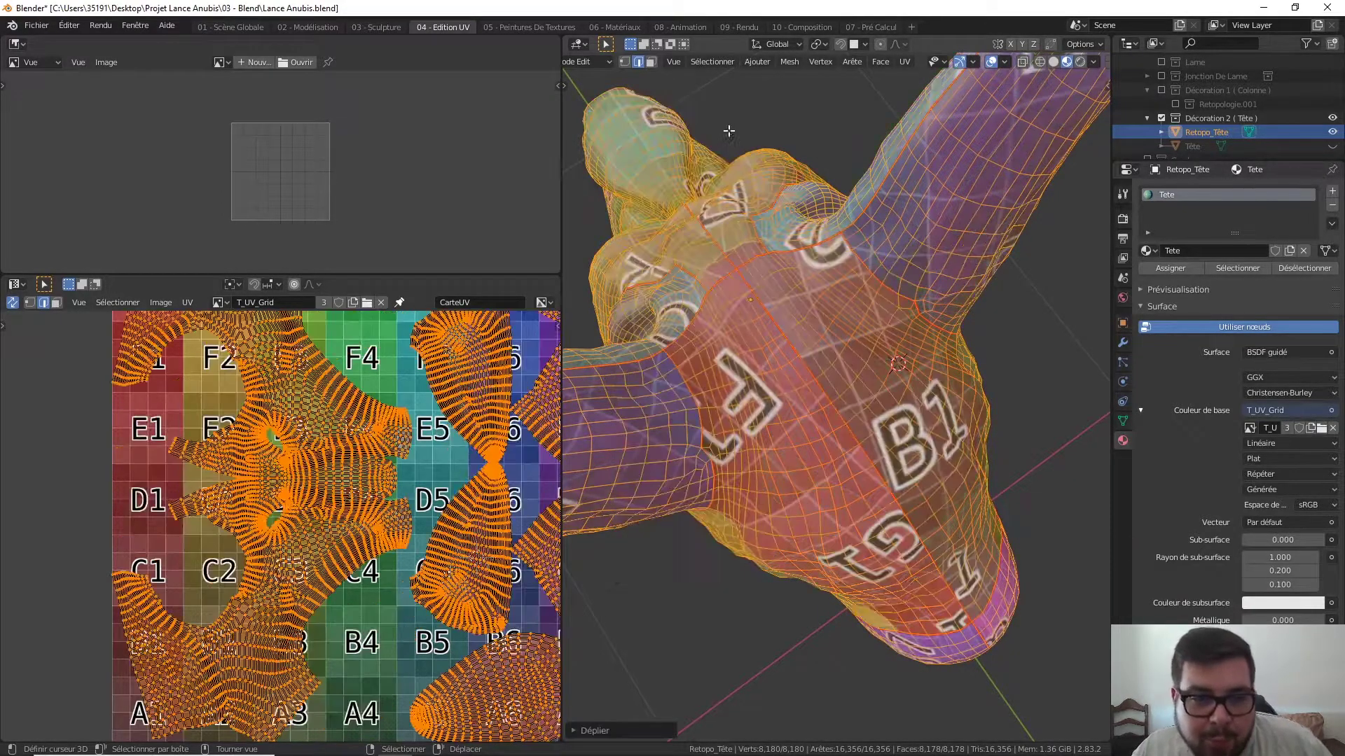
pyautogui.moveTo(858, 441); pyautogui.dragTo(862, 434, button='middle')
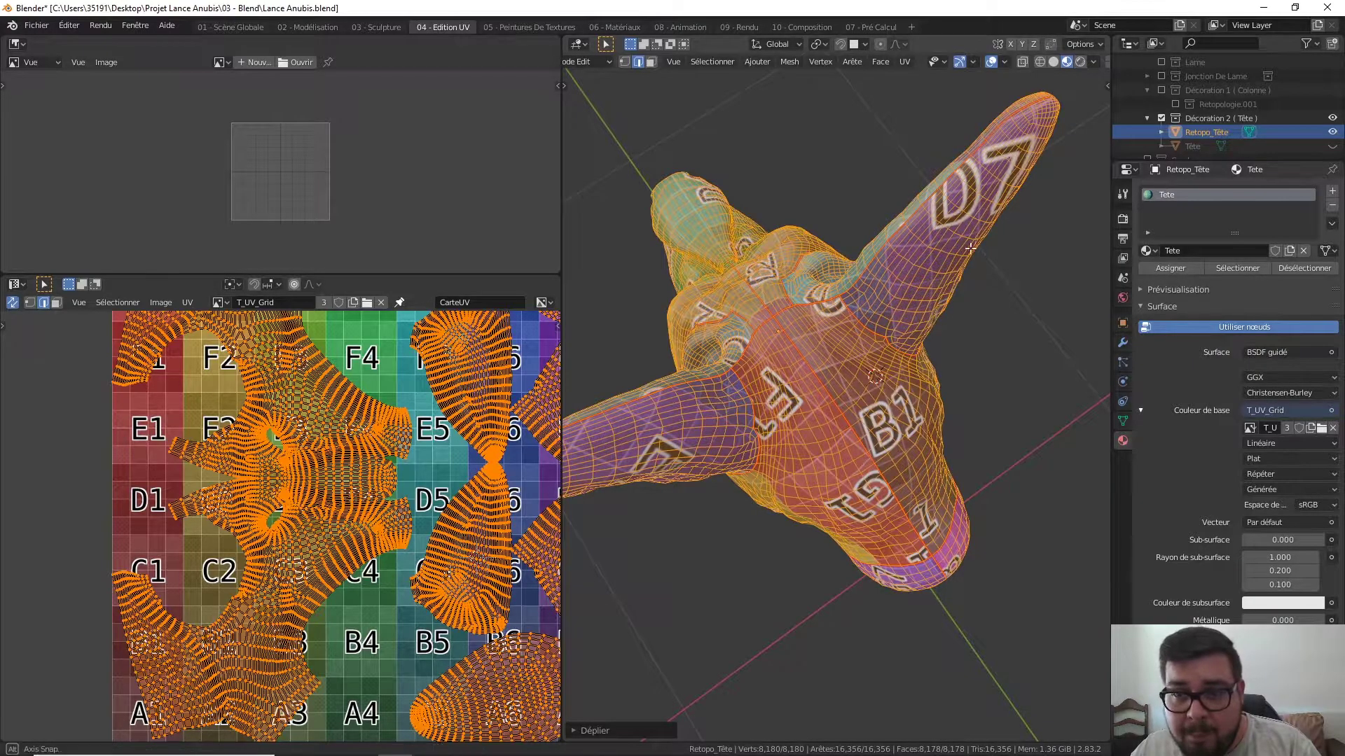
pyautogui.moveTo(1004, 160); pyautogui.dragTo(993, 216, button='middle')
pyautogui.moveTo(903, 319)
pyautogui.mouseDown(button='middle')
pyautogui.moveTo(996, 268)
pyautogui.moveTo(910, 315)
pyautogui.mouseUp(button='middle')
pyautogui.scroll(-2, 385, 491)
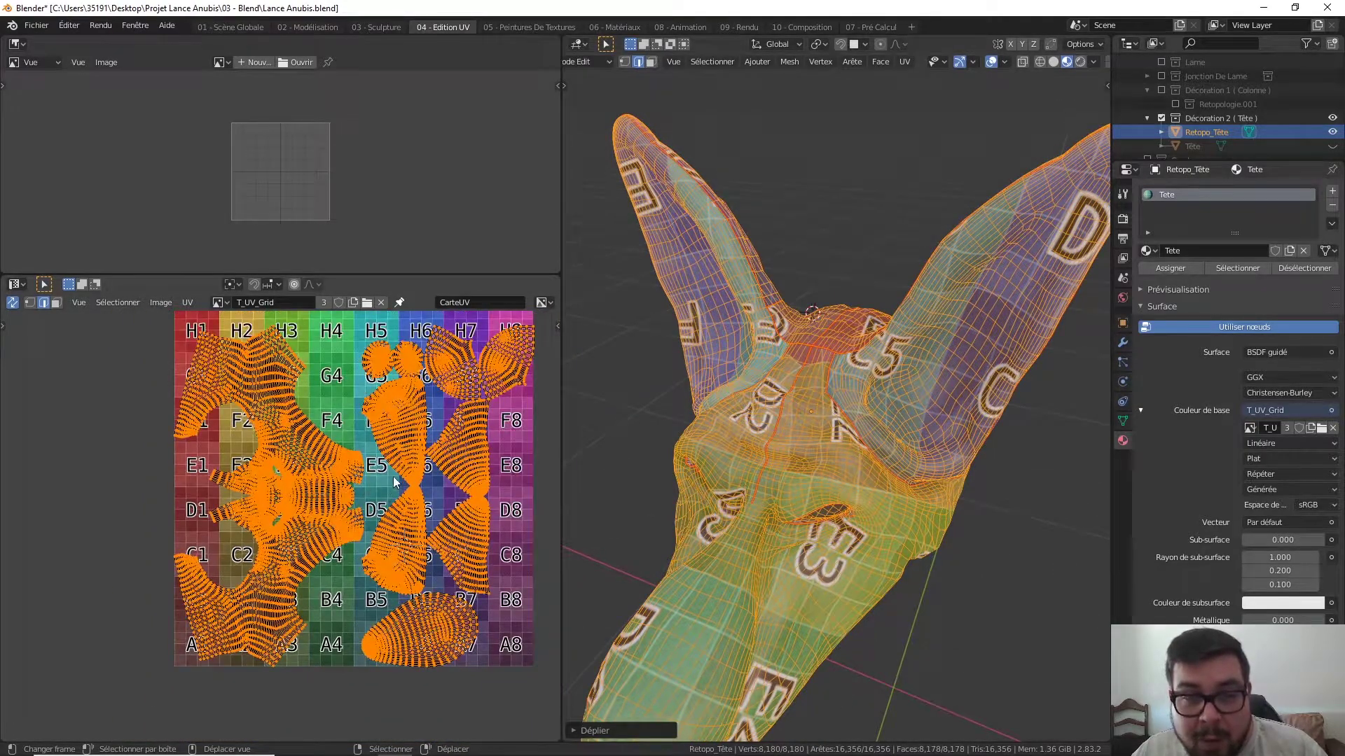
pyautogui.scroll(-1, 392, 476)
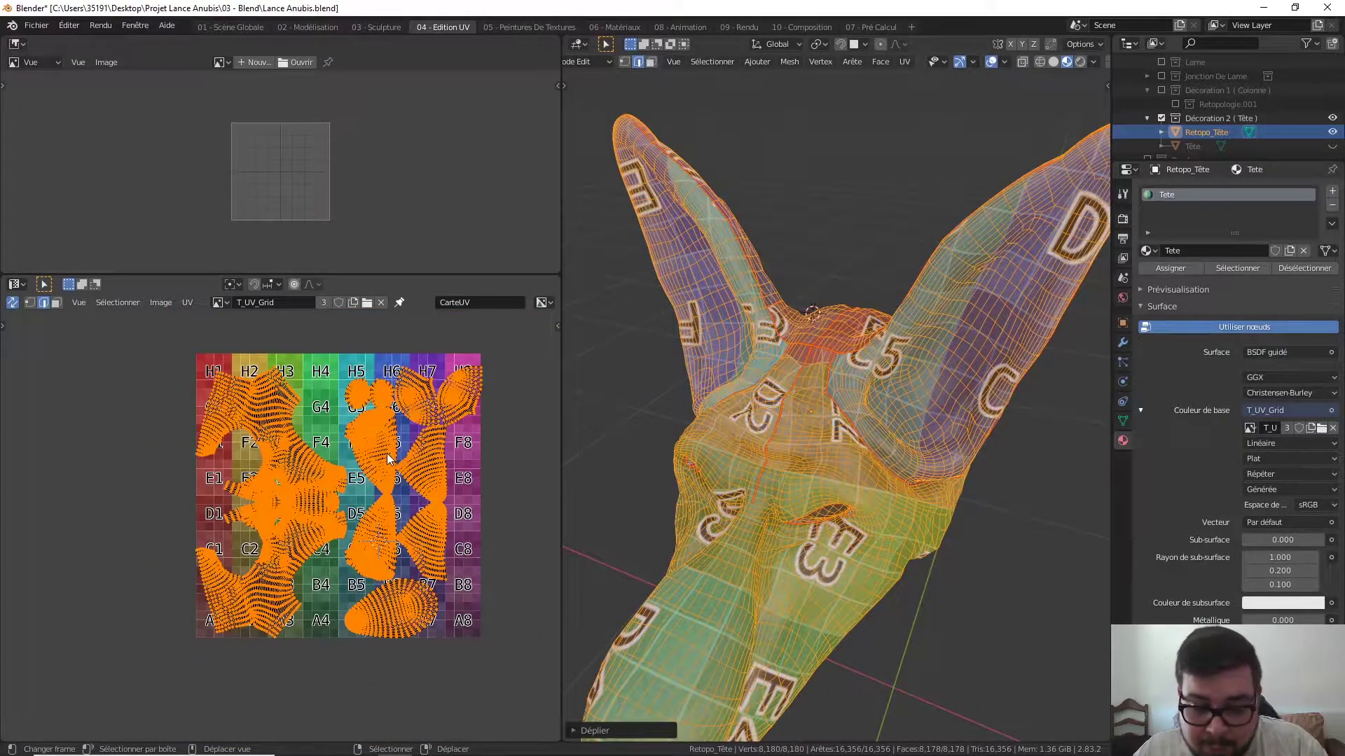
pyautogui.scroll(-1, 391, 458)
pyautogui.scroll(-1, 405, 460)
# - Move all UV islands off the grid to its upper left and switch to face selection
pyautogui.press('g')
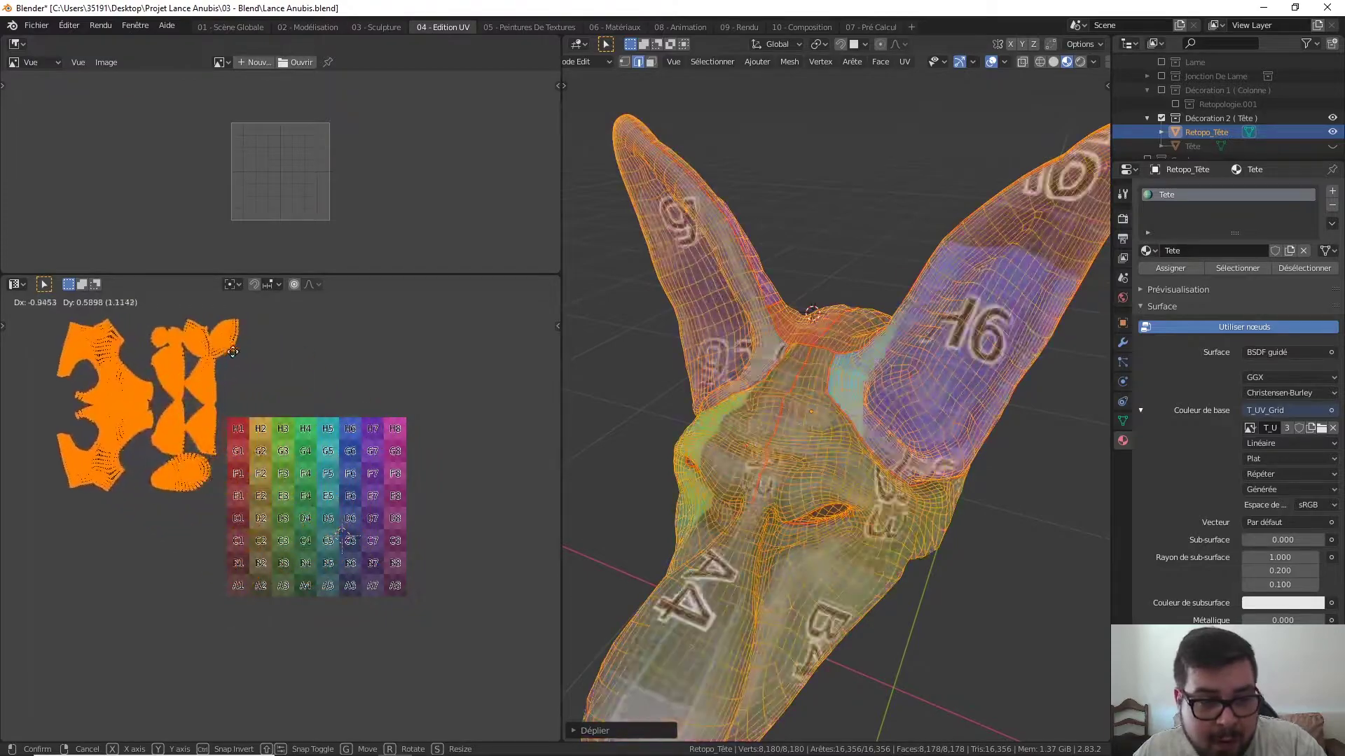
pyautogui.click(227, 363)
pyautogui.click(293, 417)
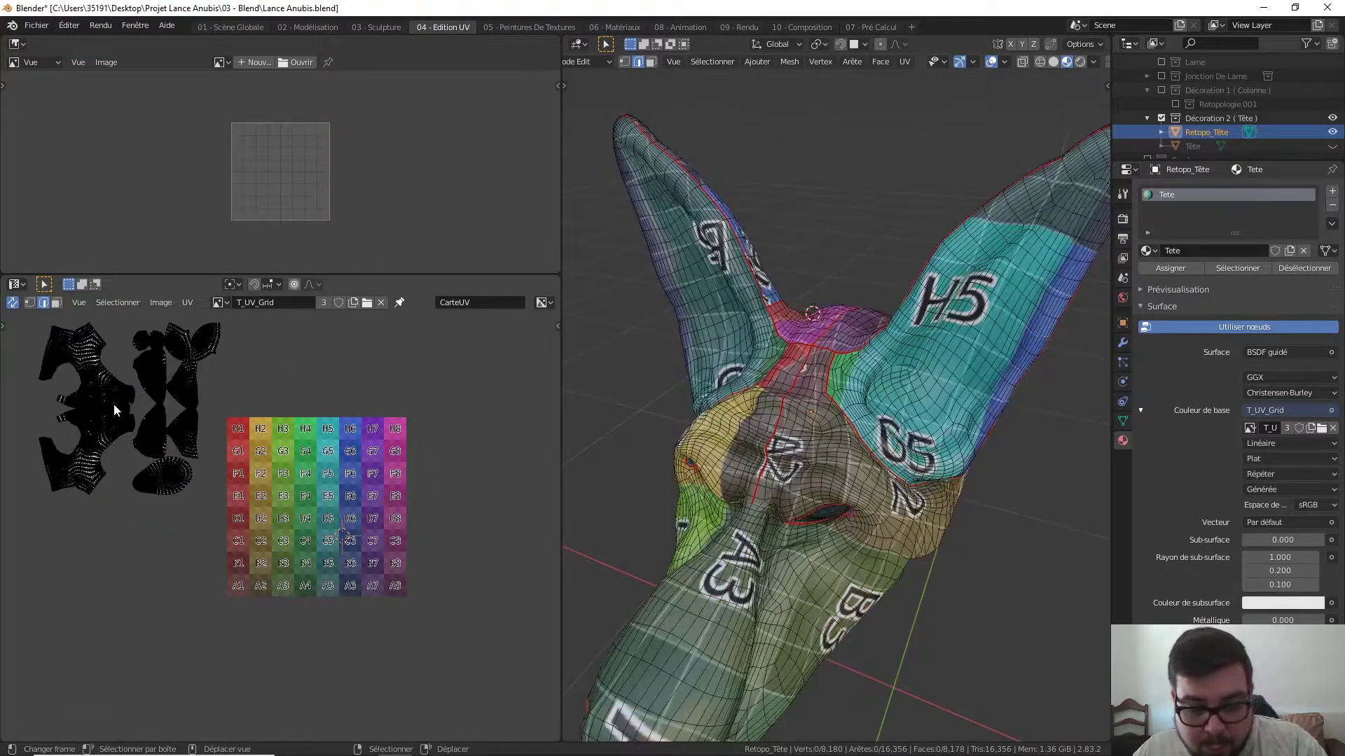
pyautogui.press('l')
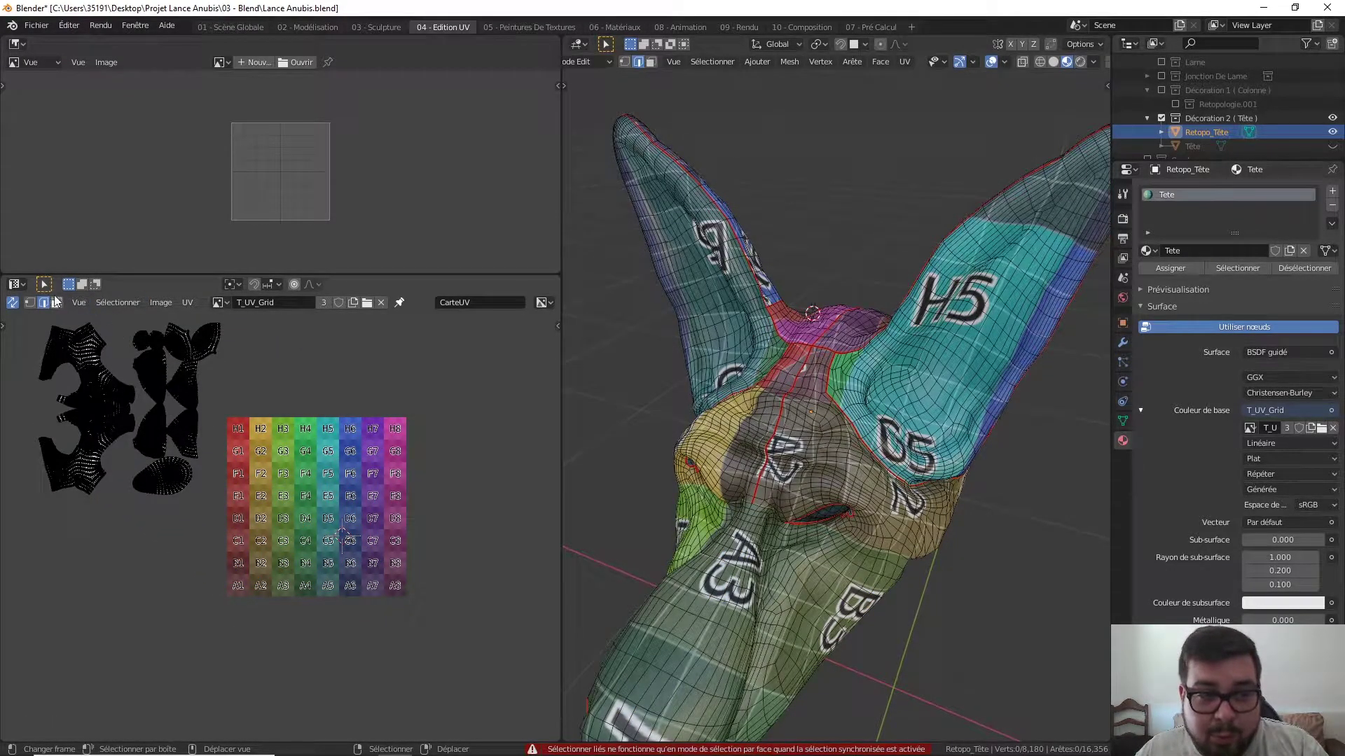
pyautogui.click(56, 303)
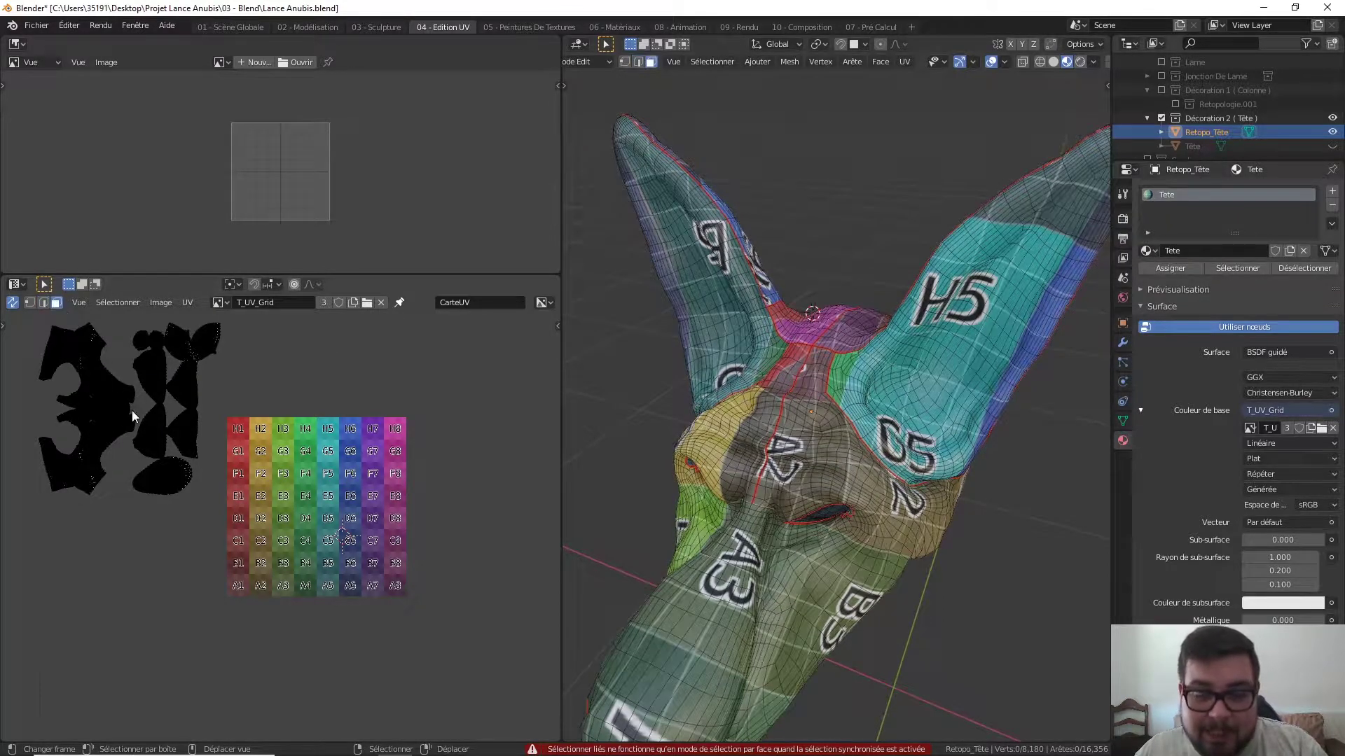
# - Move the large face island onto the checker grid and rotate it -90°
pyautogui.press('l')
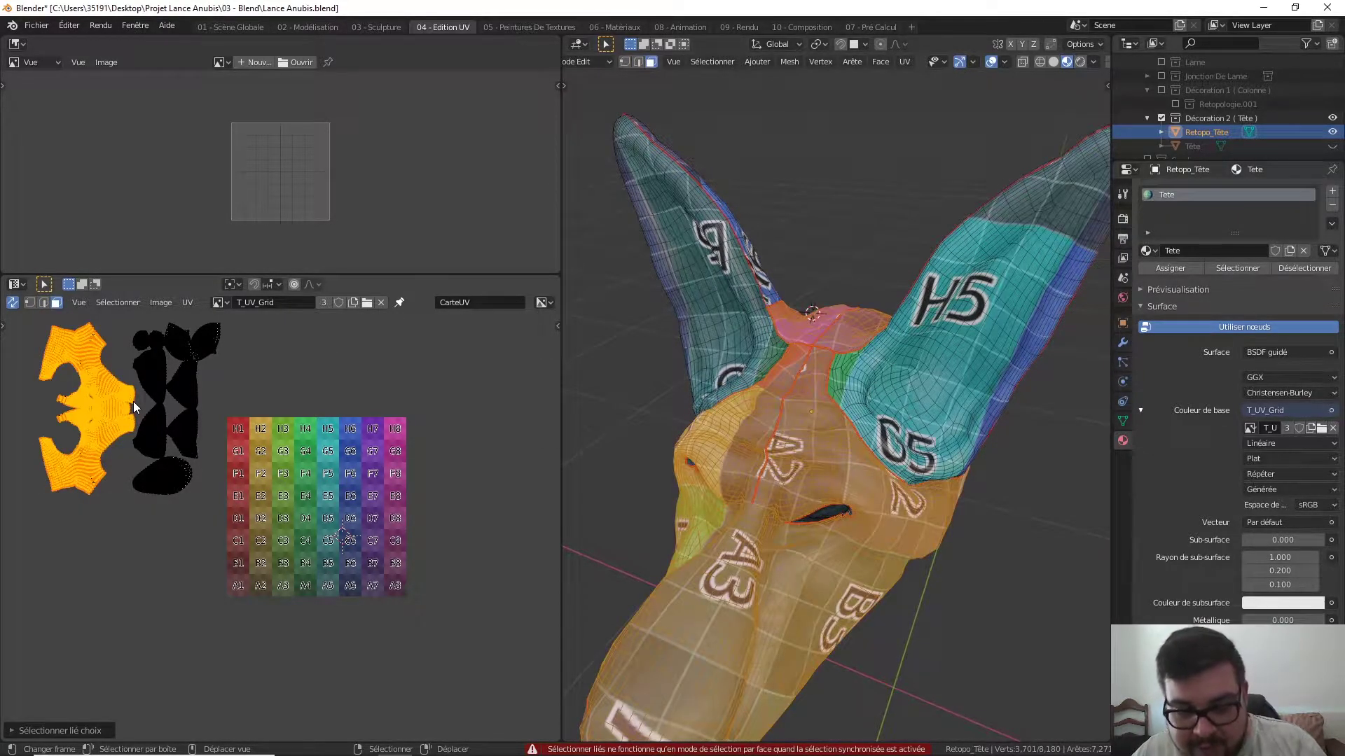
pyautogui.press('g')
pyautogui.click(409, 494)
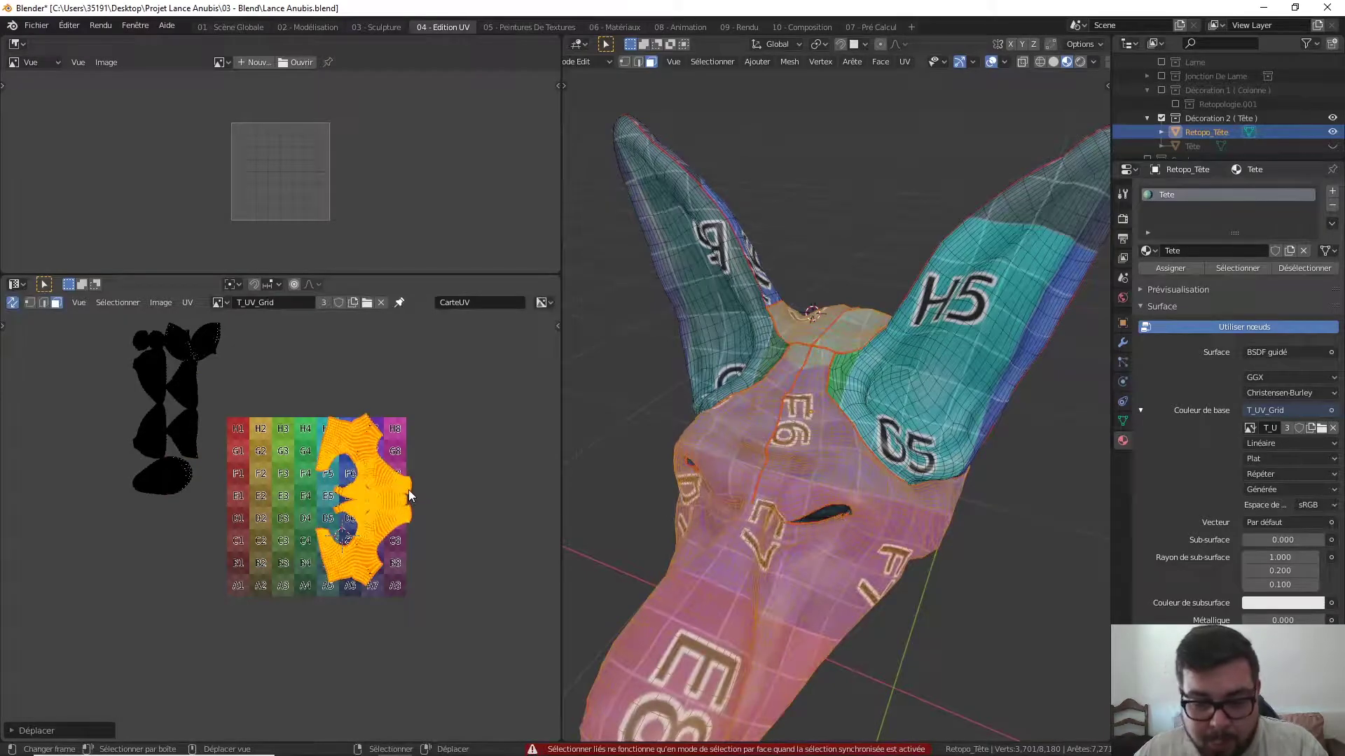
pyautogui.press('r')
pyautogui.press('9')
pyautogui.press('0')
pyautogui.press('-')
pyautogui.press('BackSpace')
pyautogui.press('BackSpace')
pyautogui.press('BackSpace')
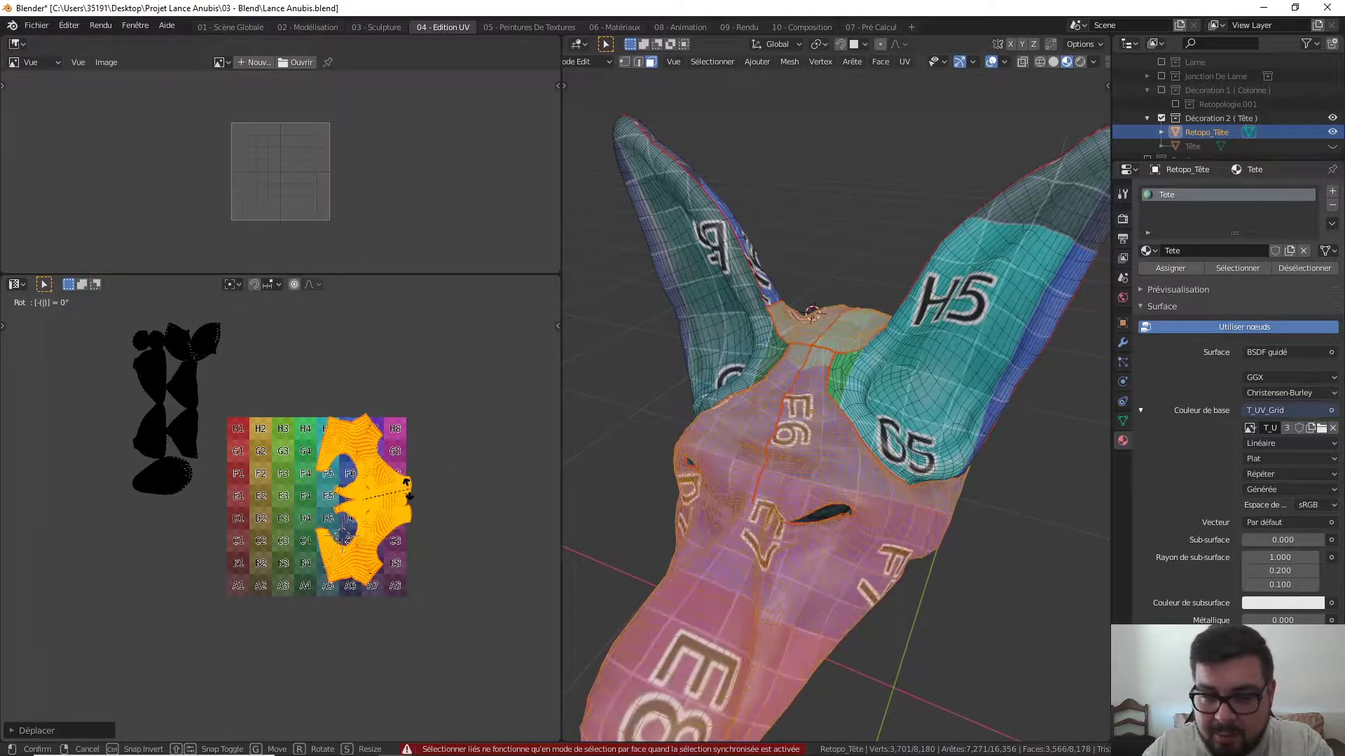
pyautogui.press('9')
pyautogui.press('0')
pyautogui.press('-')
pyautogui.press('Return')
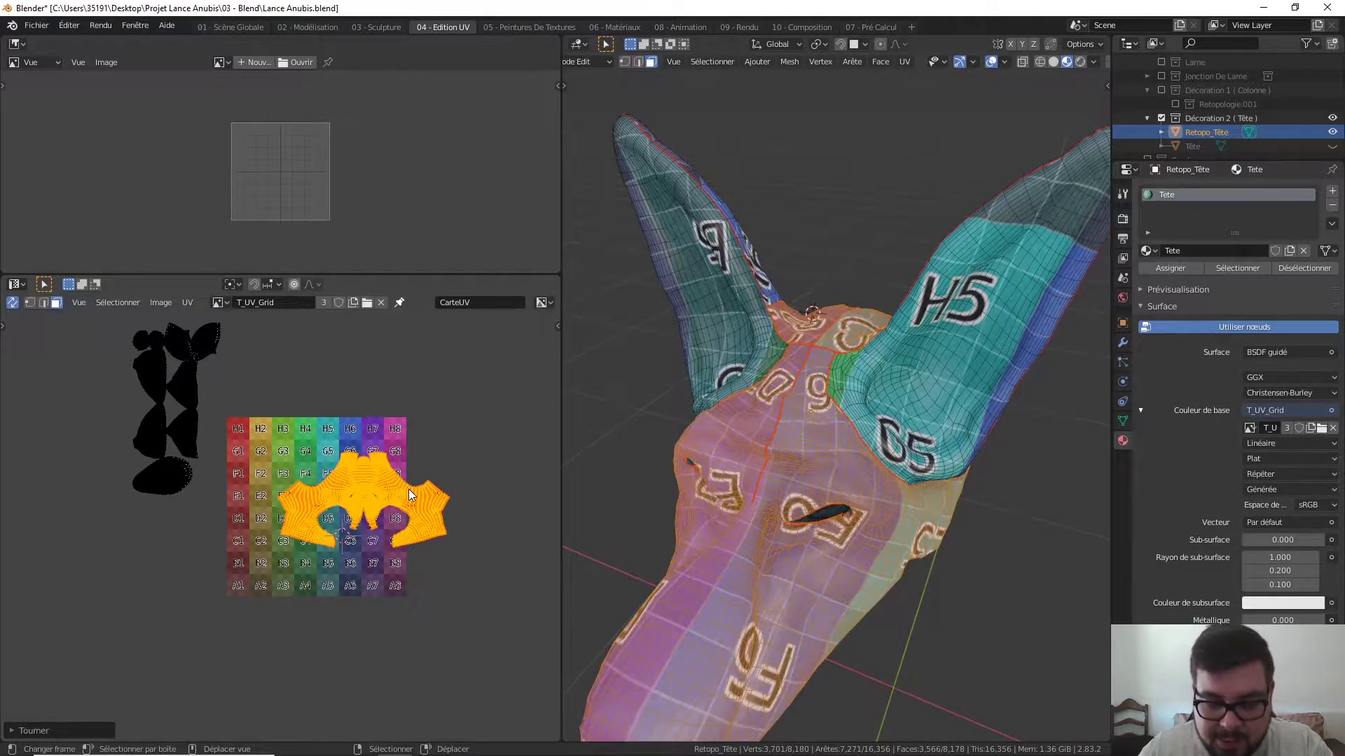
# - Lower the face island into the grid's bottom half and rotate it 180° upright
pyautogui.press('g')
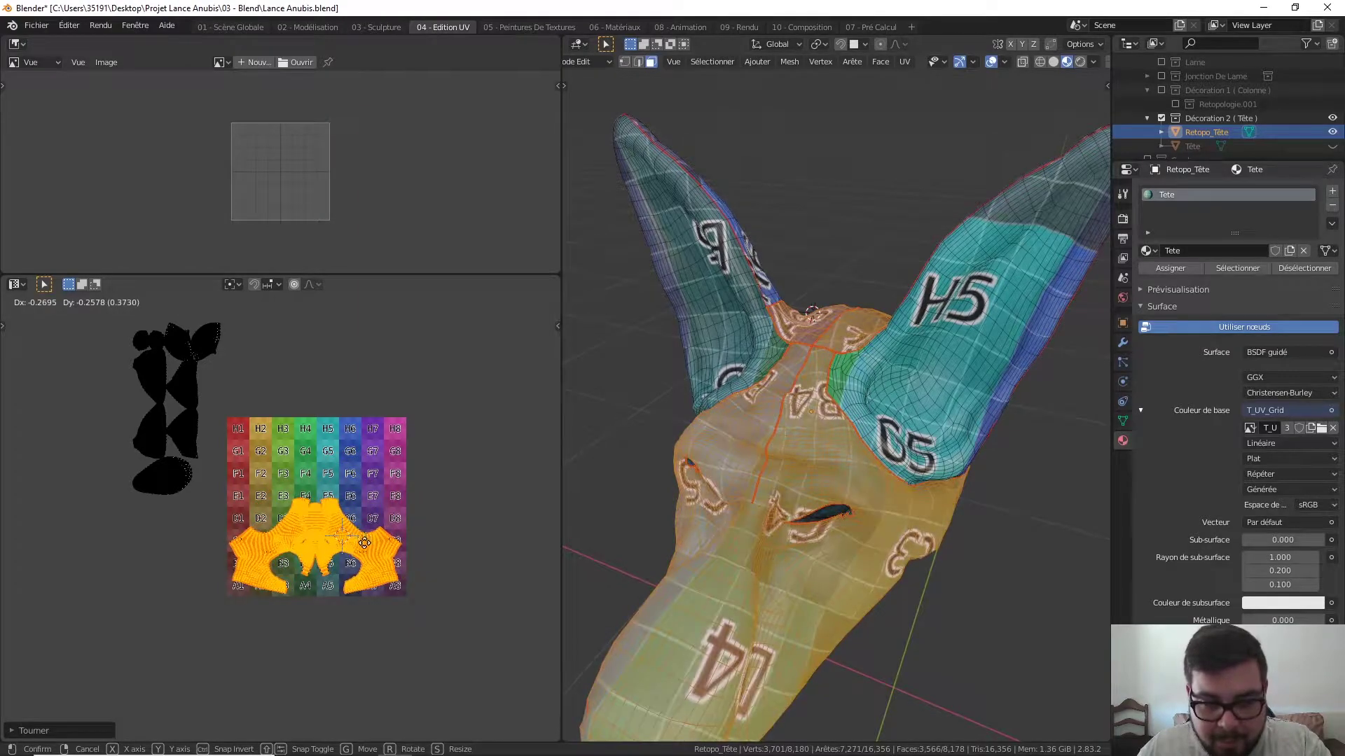
pyautogui.click(371, 548)
pyautogui.press('r')
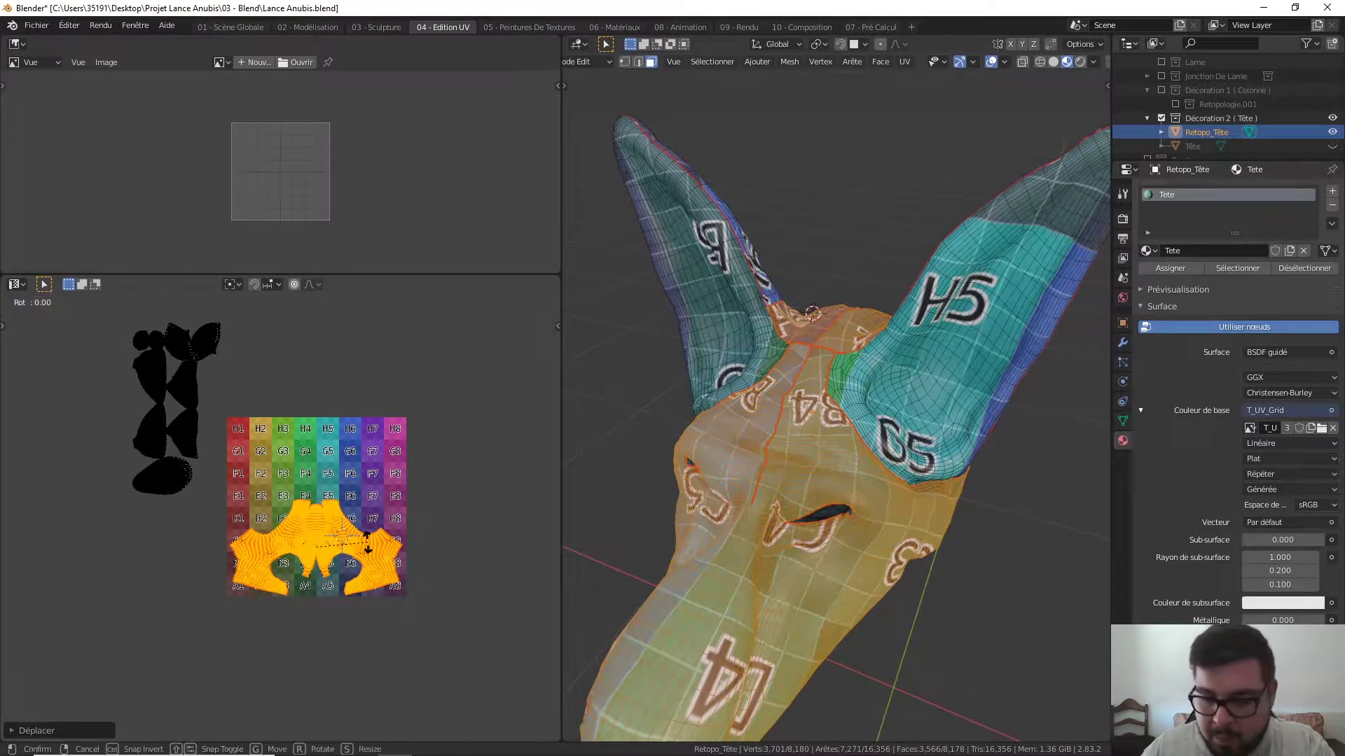
pyautogui.press('1')
pyautogui.press('8')
pyautogui.press('0')
pyautogui.press('Return')
# - Move the small oval island onto the grid, turn it upright, and set it above the face island
pyautogui.hotkey('alt', 'a')
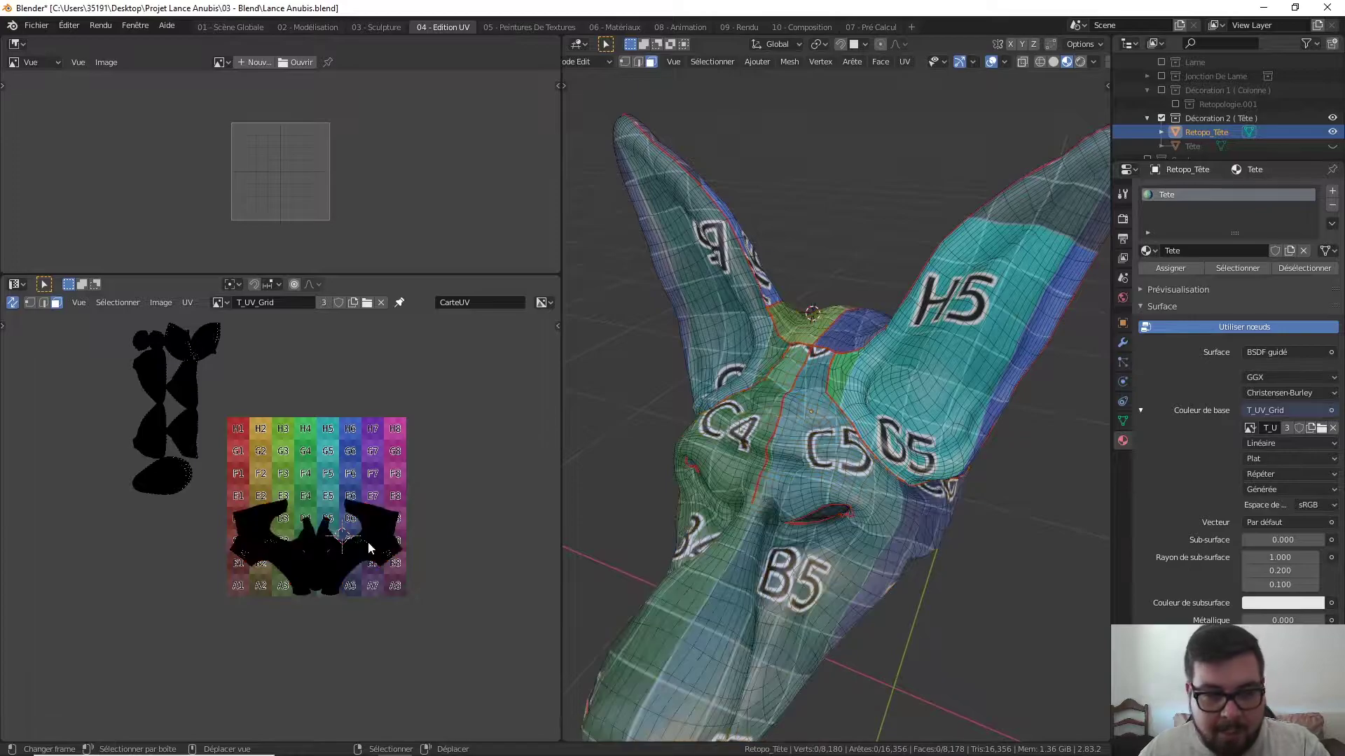
pyautogui.press('l')
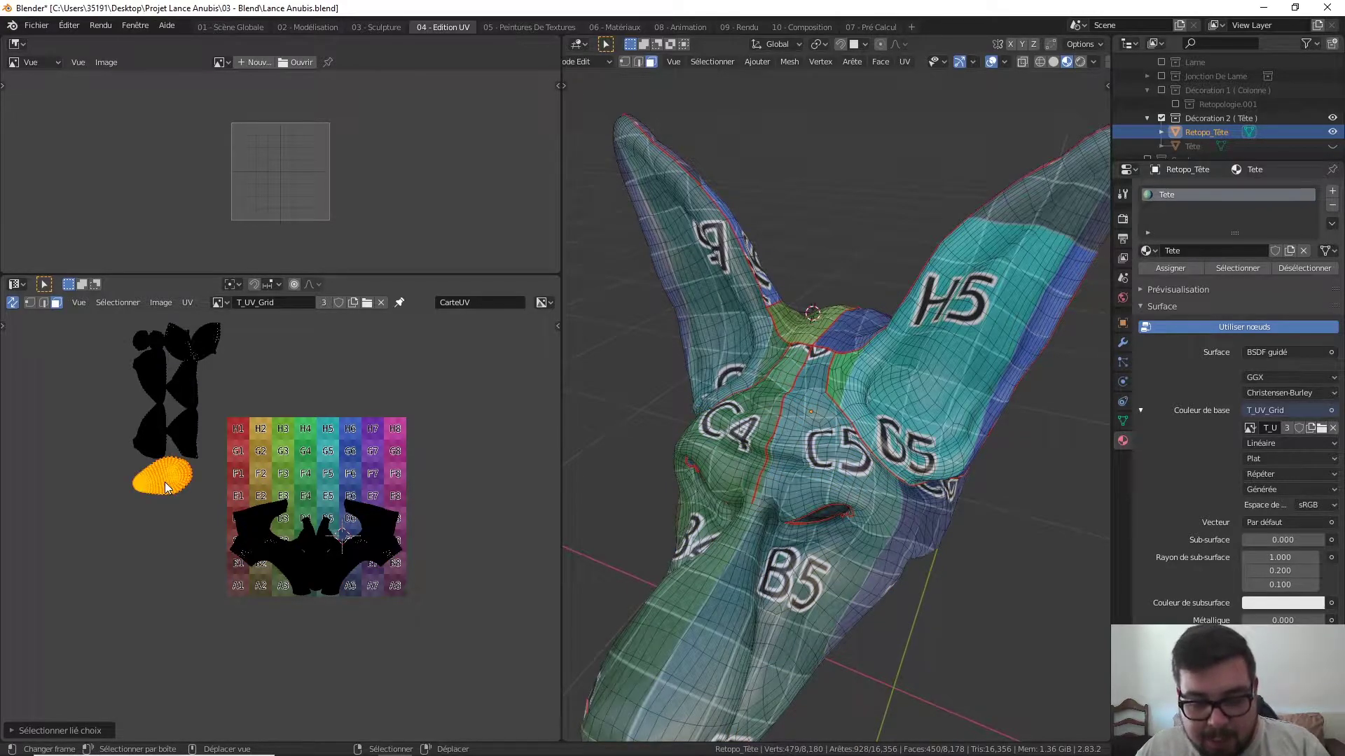
pyautogui.press('g')
pyautogui.click(319, 498)
pyautogui.press('r')
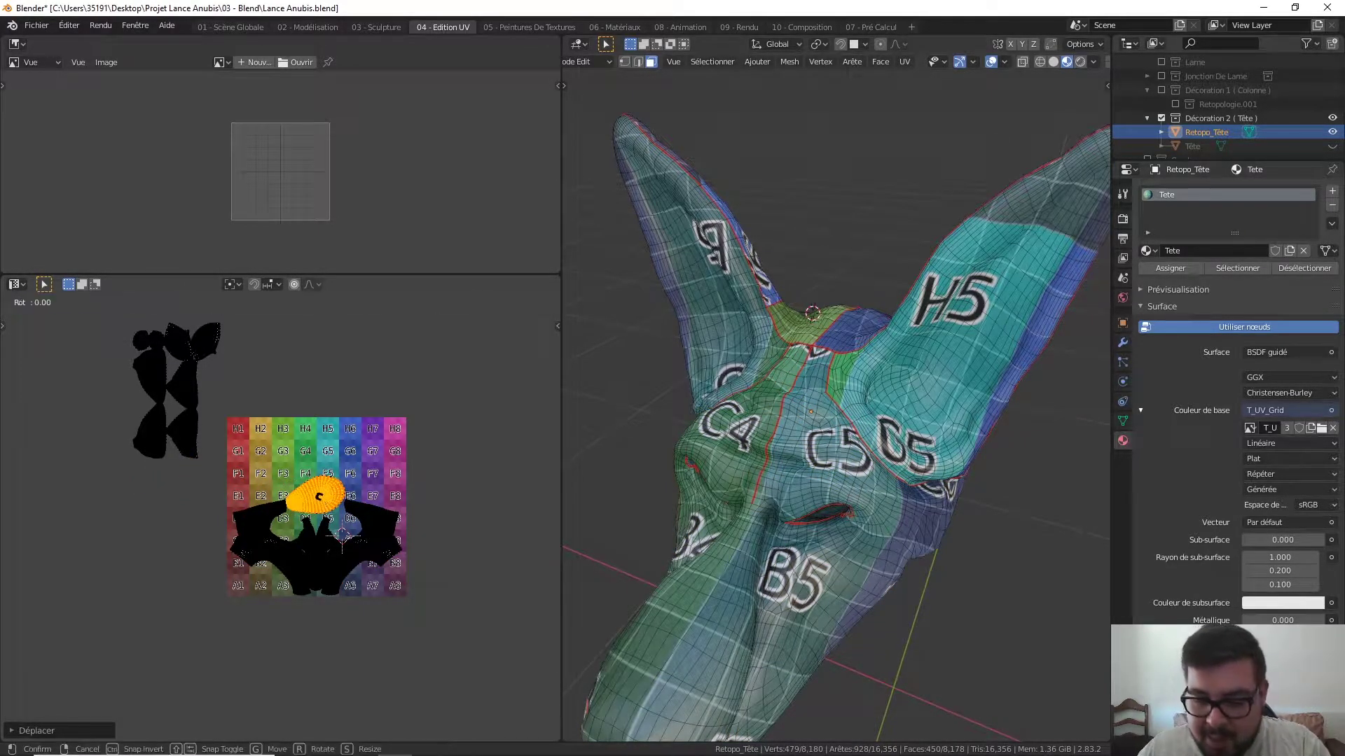
pyautogui.click(318, 505)
pyautogui.press('r')
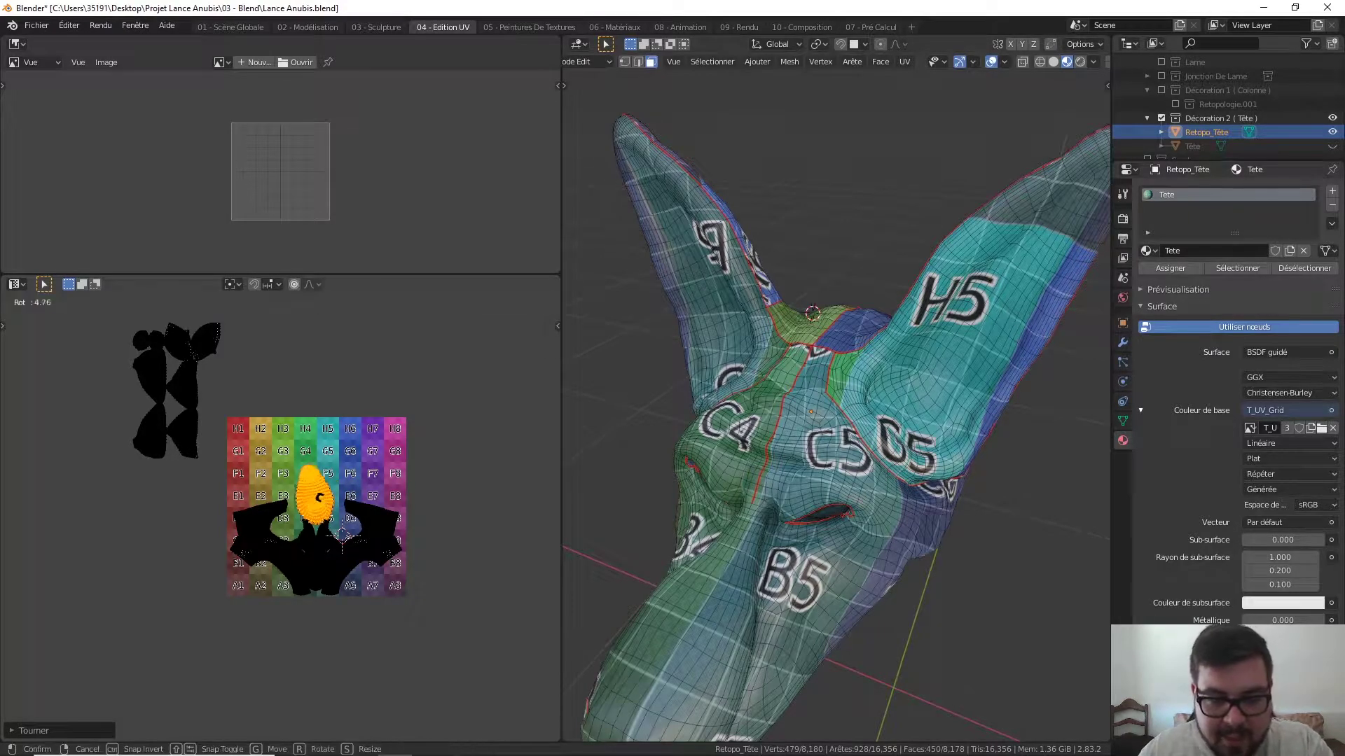
pyautogui.click(336, 504)
pyautogui.press('g')
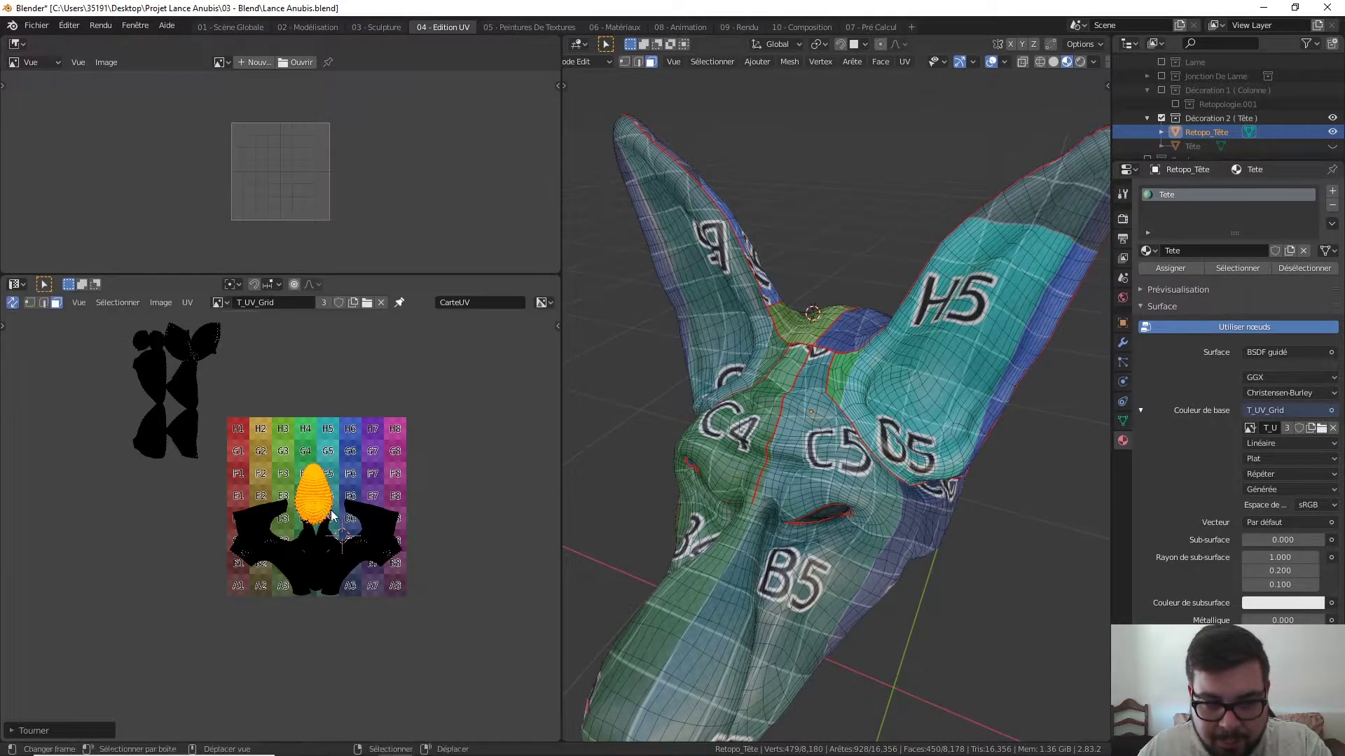
pyautogui.click(331, 502)
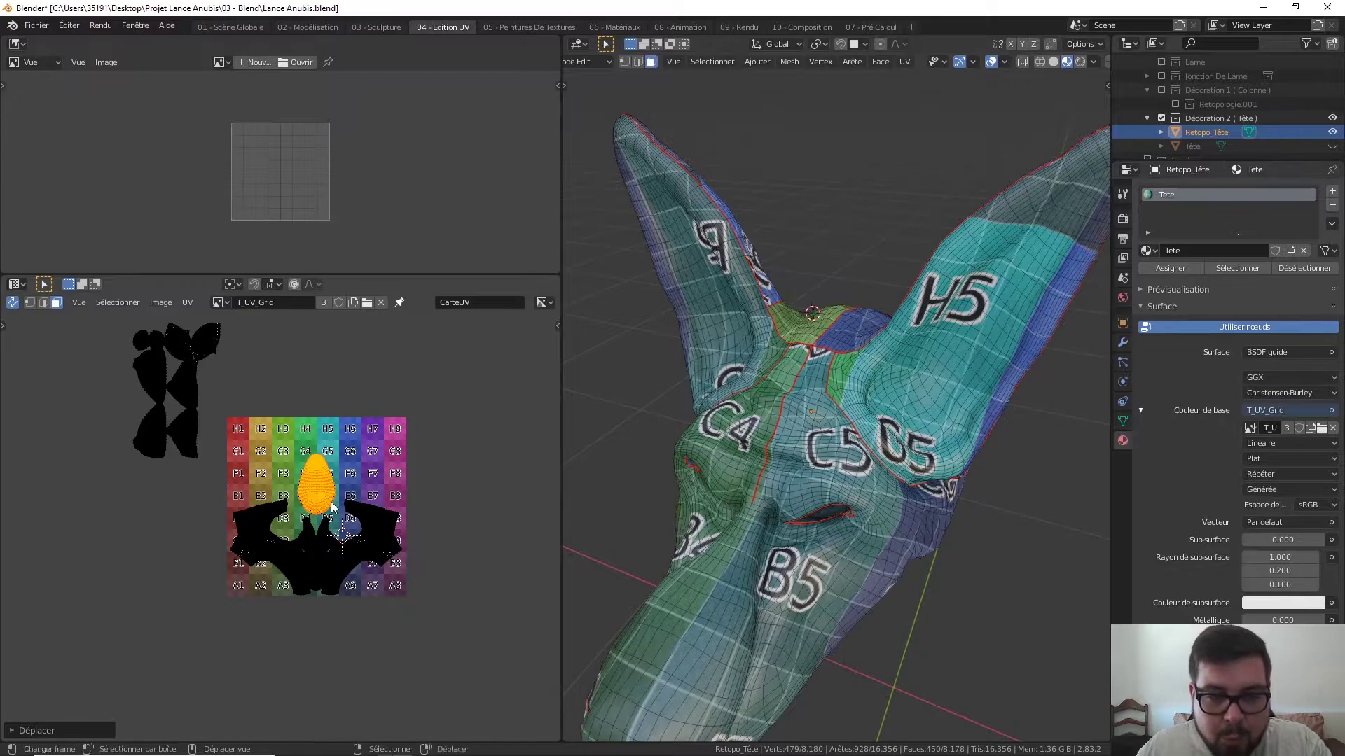
pyautogui.scroll(4, 331, 501)
pyautogui.press('r')
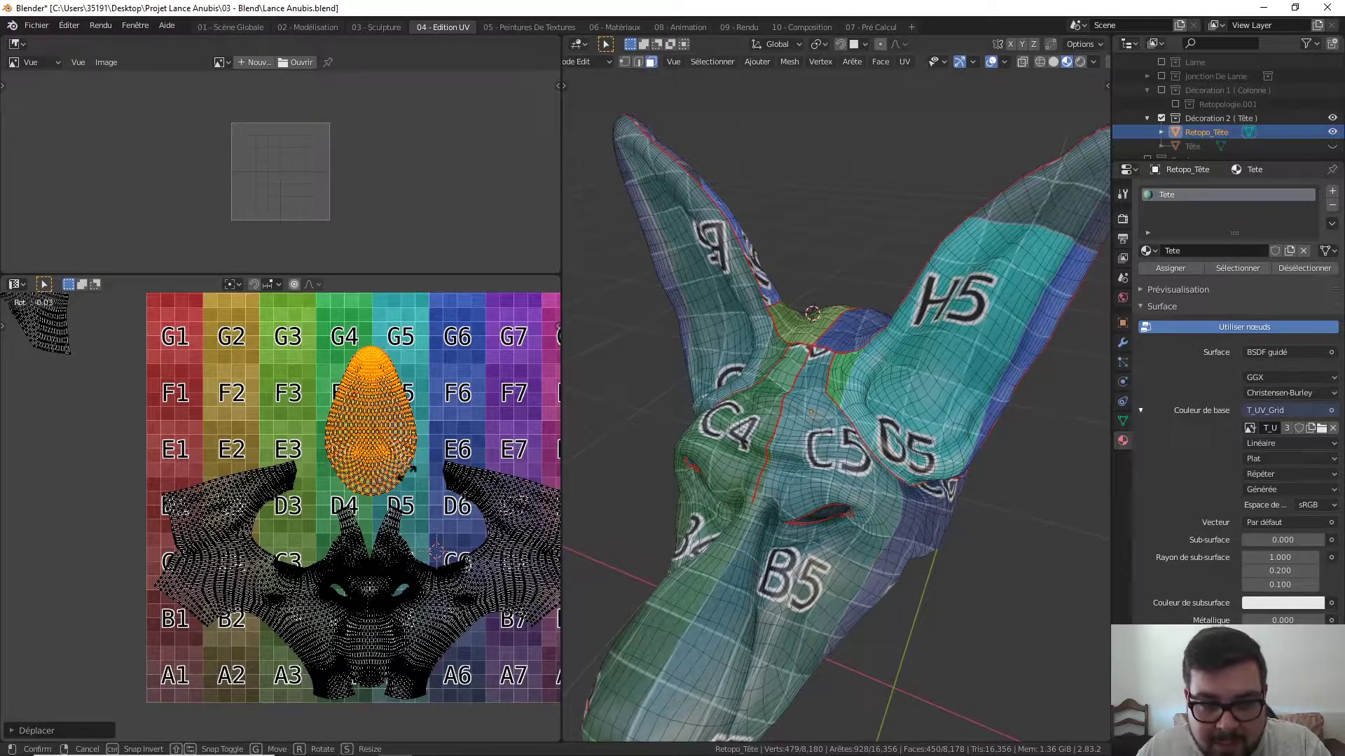
# - Confirm the oval island's final angle and deselect it
pyautogui.click(436, 554)
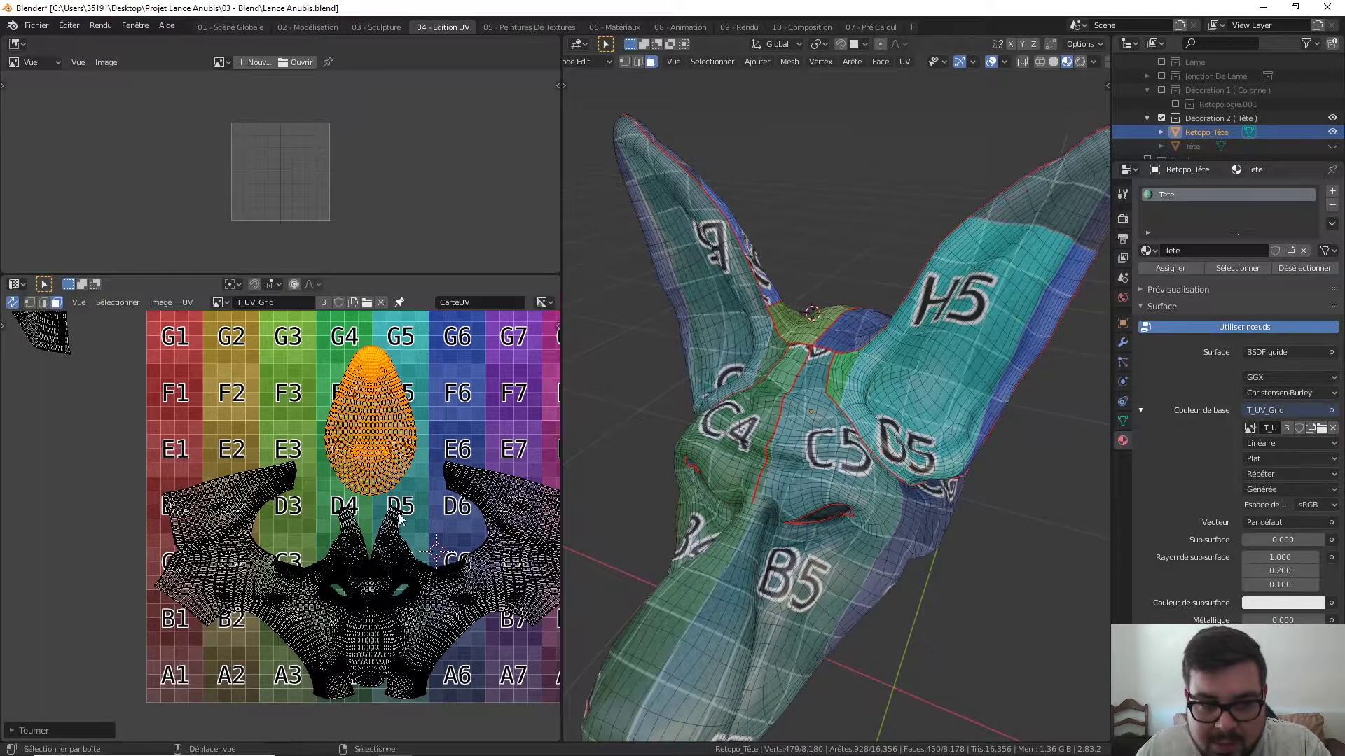
pyautogui.hotkey('alt', 'a')
pyautogui.scroll(-3, 346, 443)
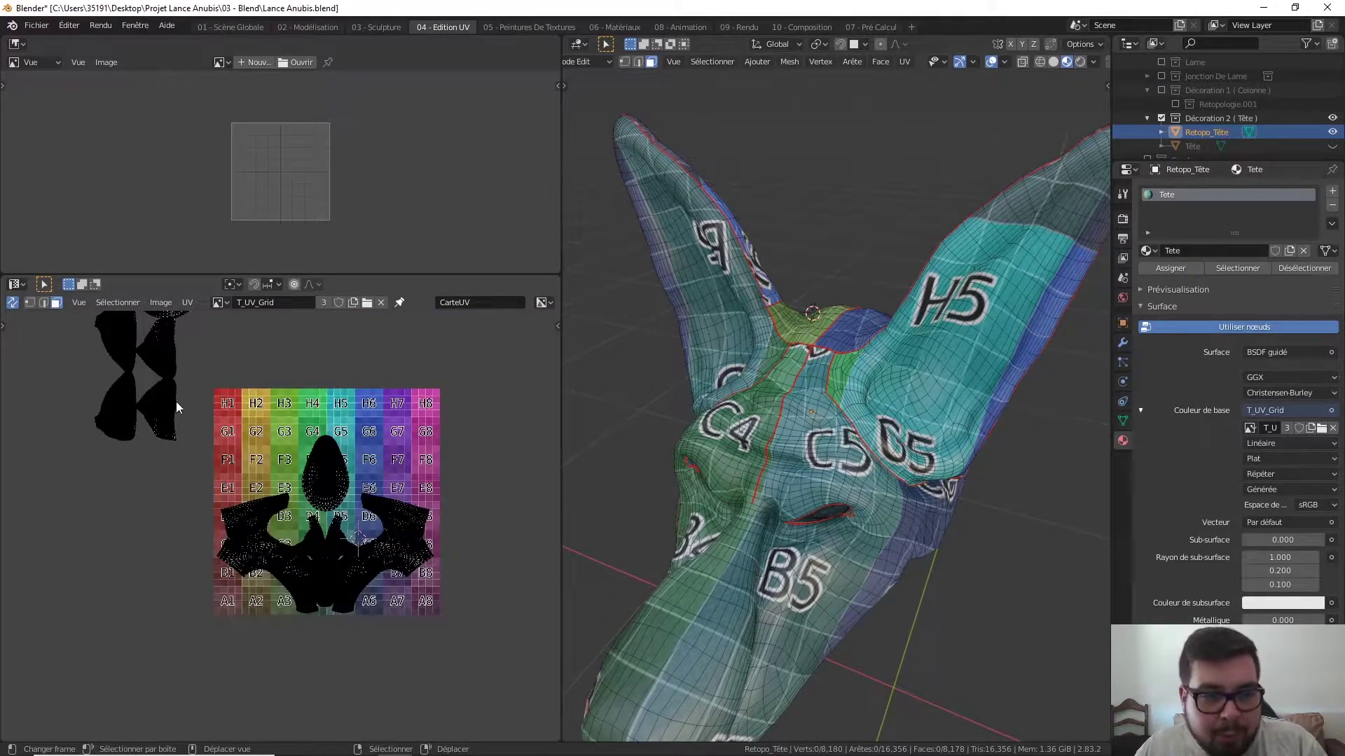
pyautogui.scroll(-2, 177, 406)
# - Rotate the first small snout island and place it in the grid's upper right
pyautogui.press('l')
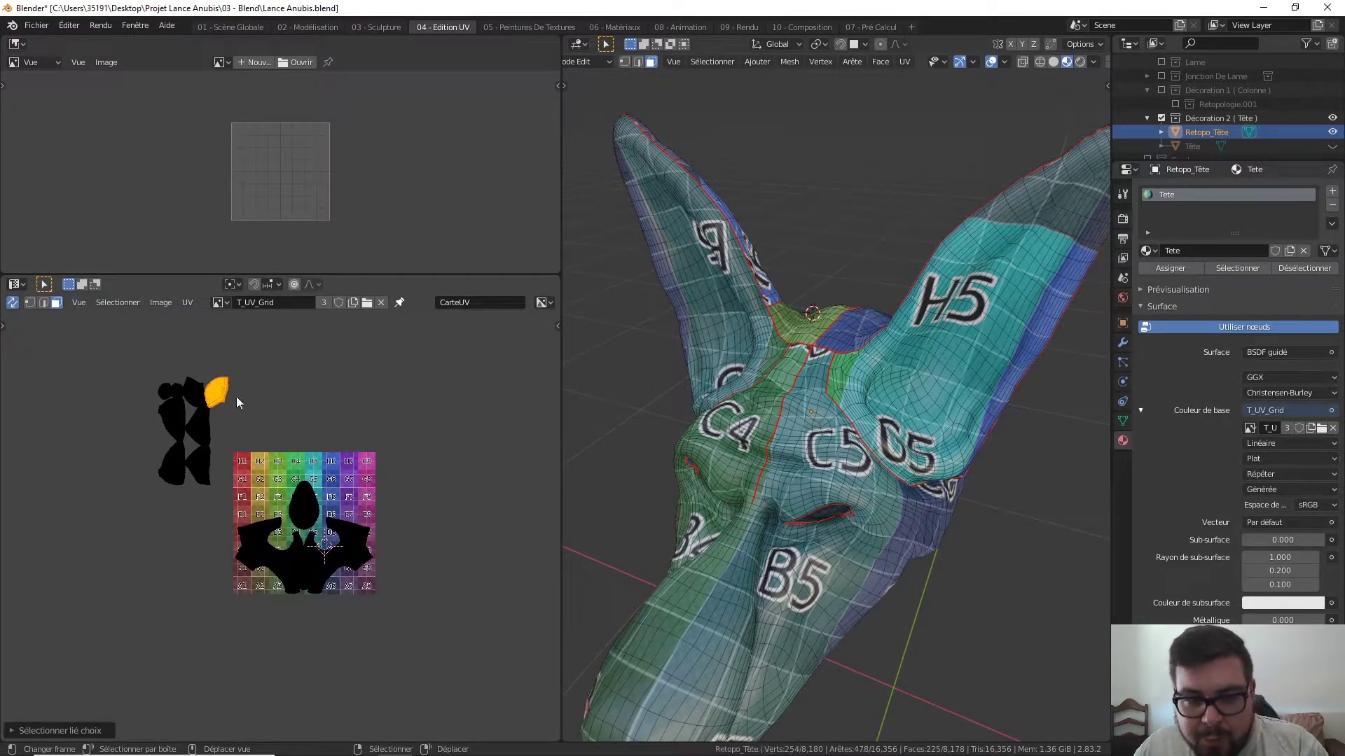
pyautogui.moveTo(1048, 474); pyautogui.dragTo(735, 443, button='middle')
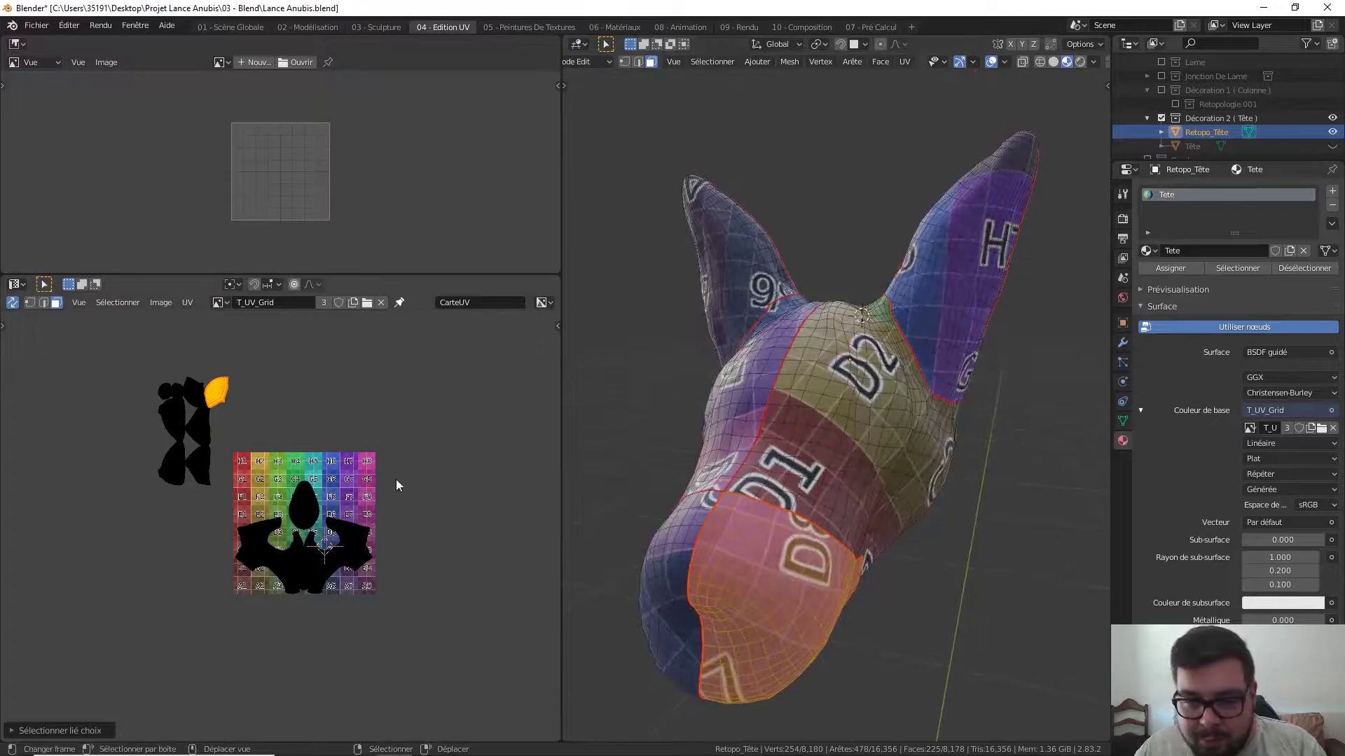
pyautogui.press('r')
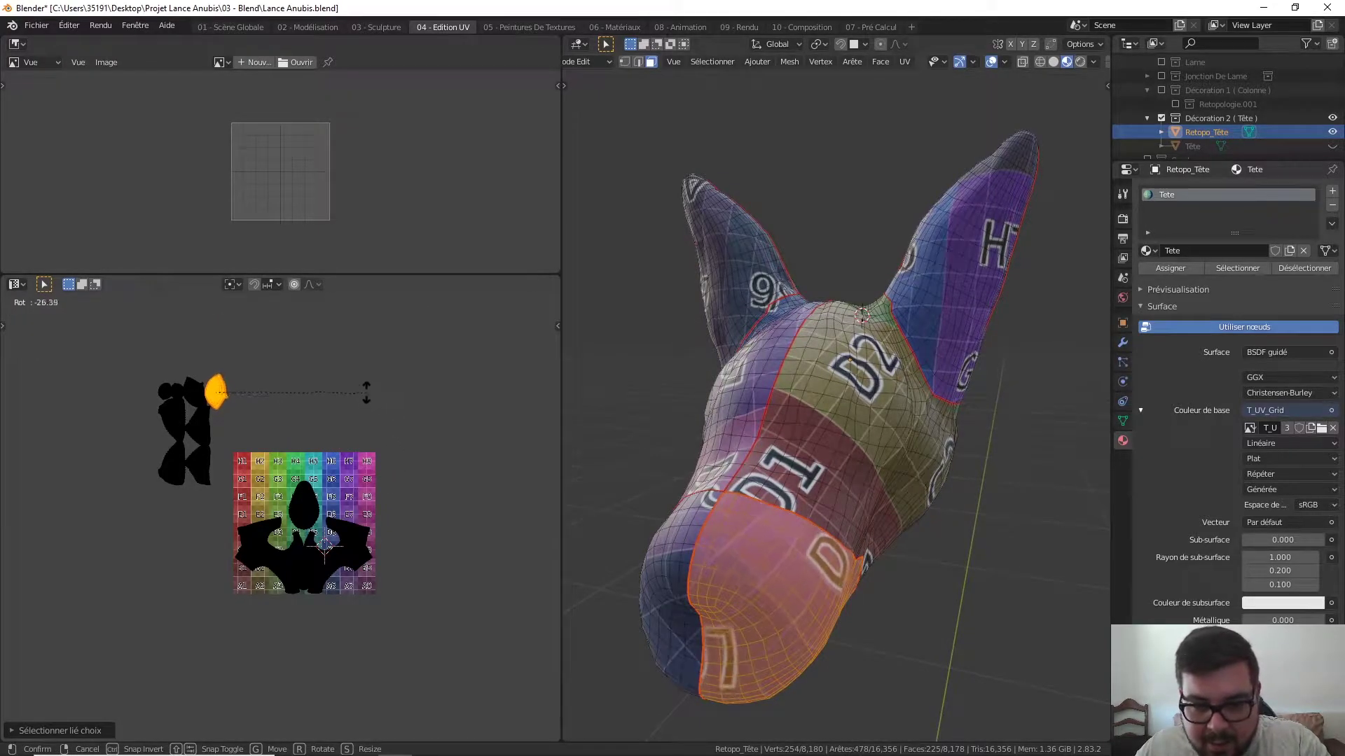
pyautogui.click(324, 382)
pyautogui.press('g')
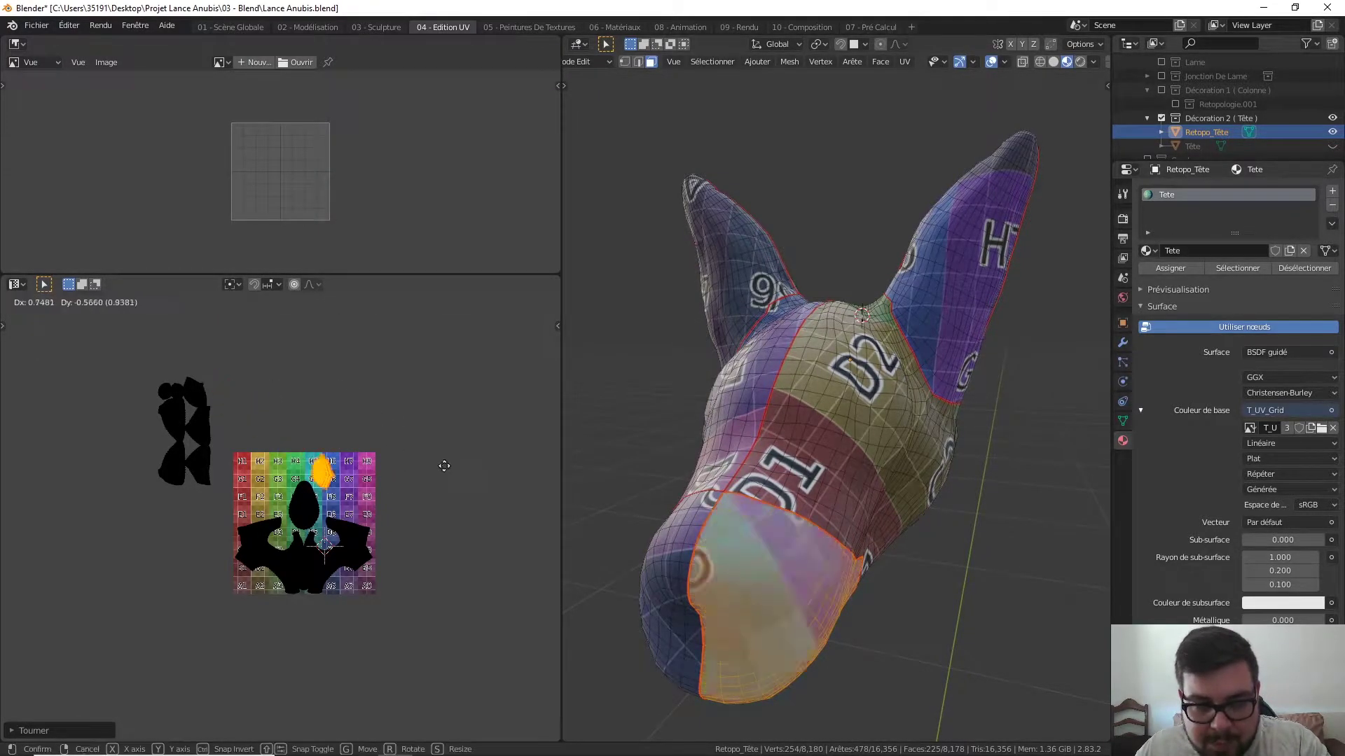
pyautogui.click(465, 458)
pyautogui.click(424, 439)
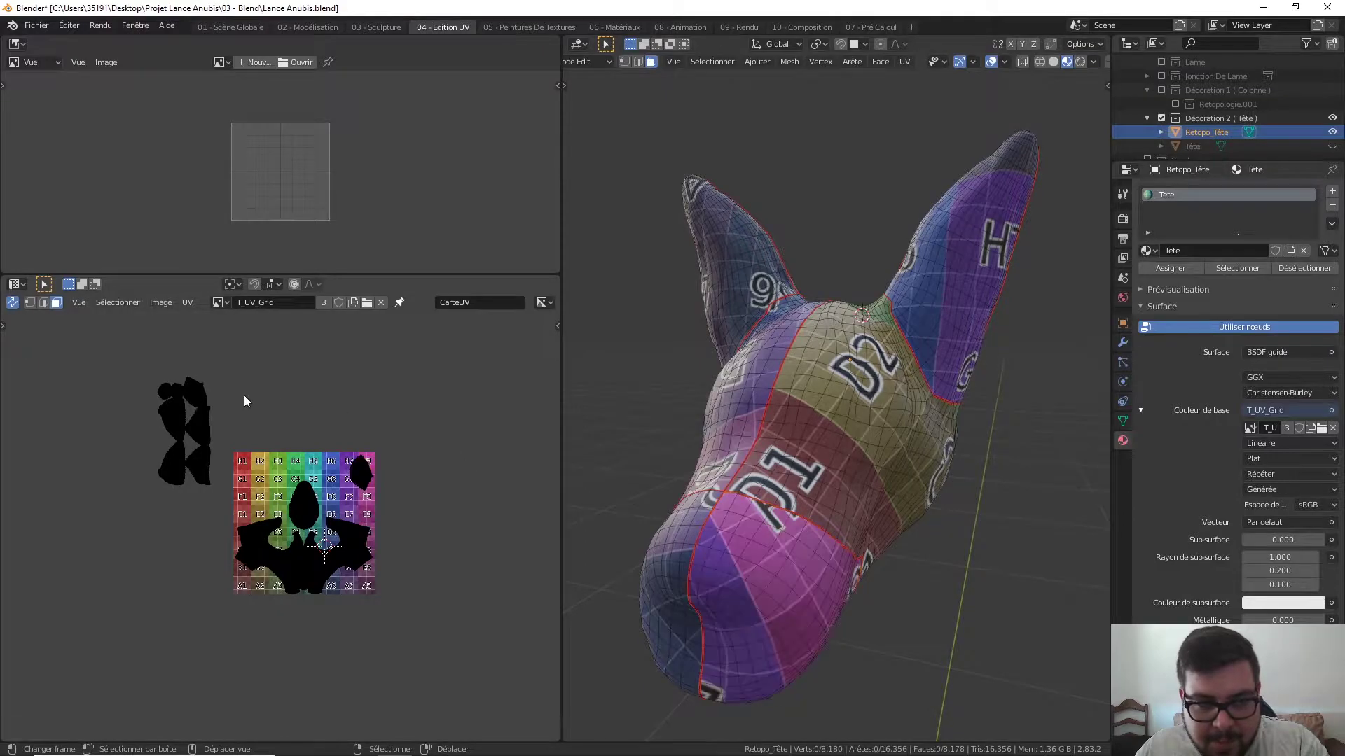
# - Rotate the second small snout island and place it in the grid's upper right
pyautogui.press('l')
pyautogui.press('r')
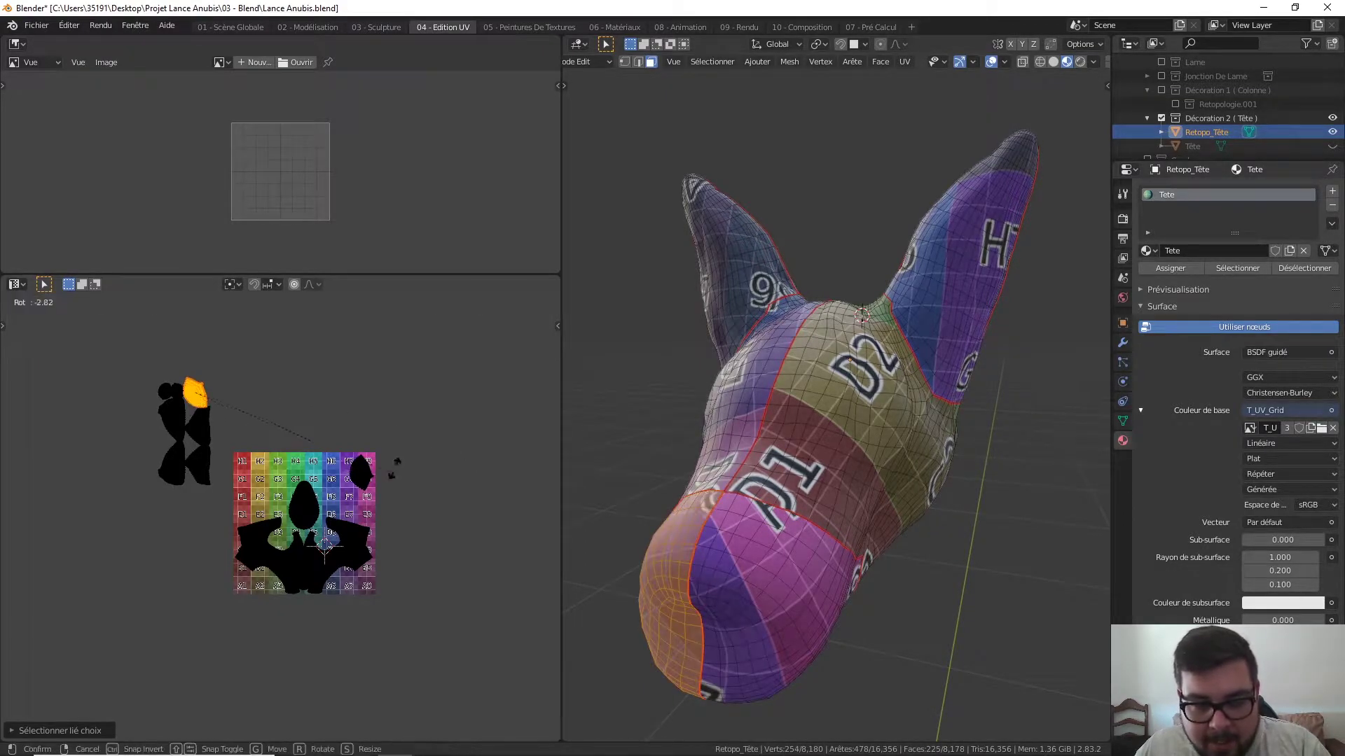
pyautogui.click(163, 318)
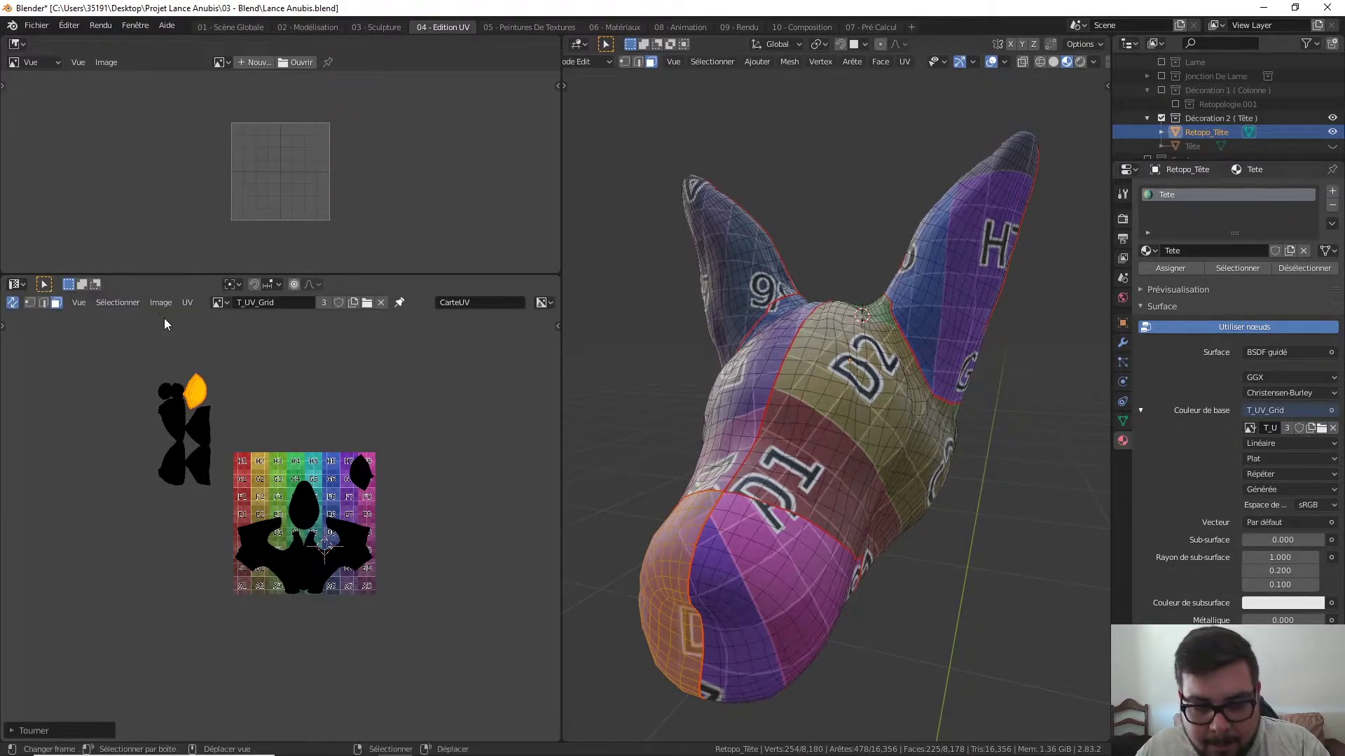
pyautogui.press('g')
pyautogui.click(306, 393)
pyautogui.scroll(1, 474, 441)
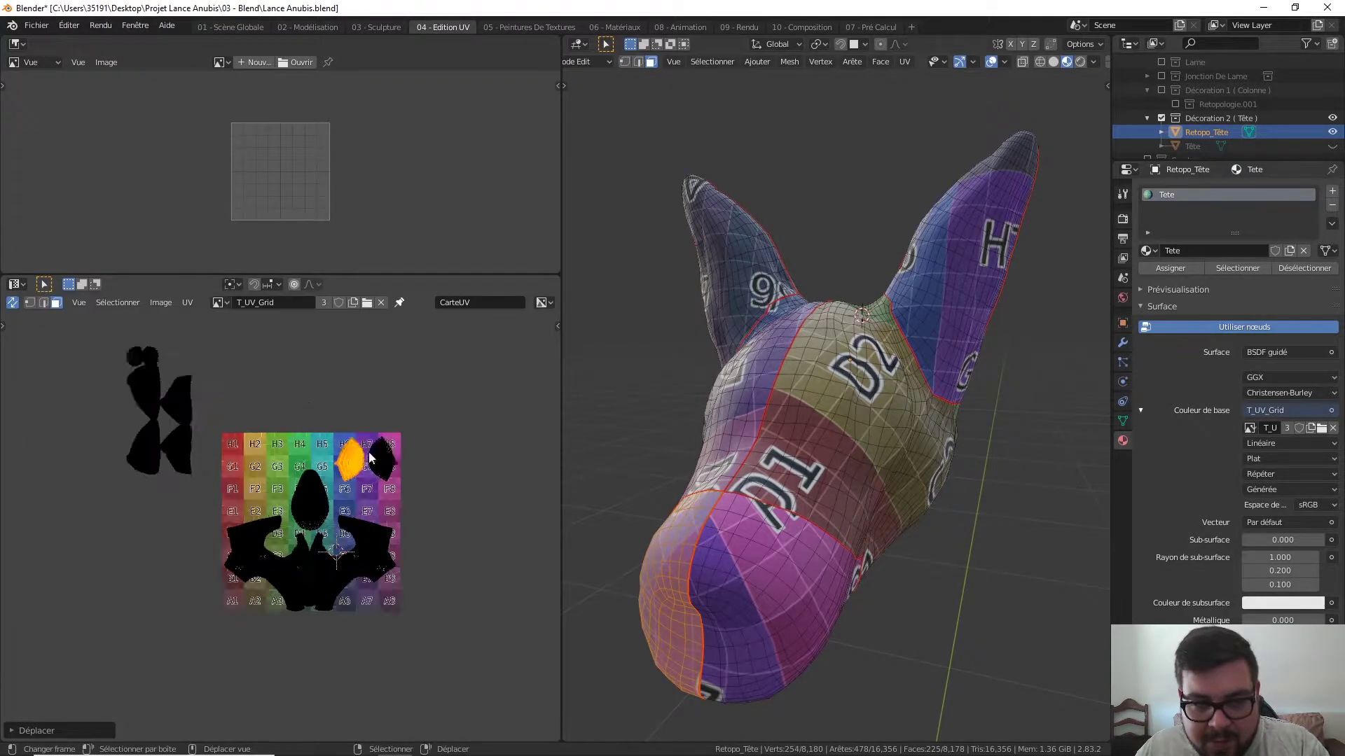
pyautogui.scroll(3, 473, 441)
pyautogui.scroll(-1, 455, 435)
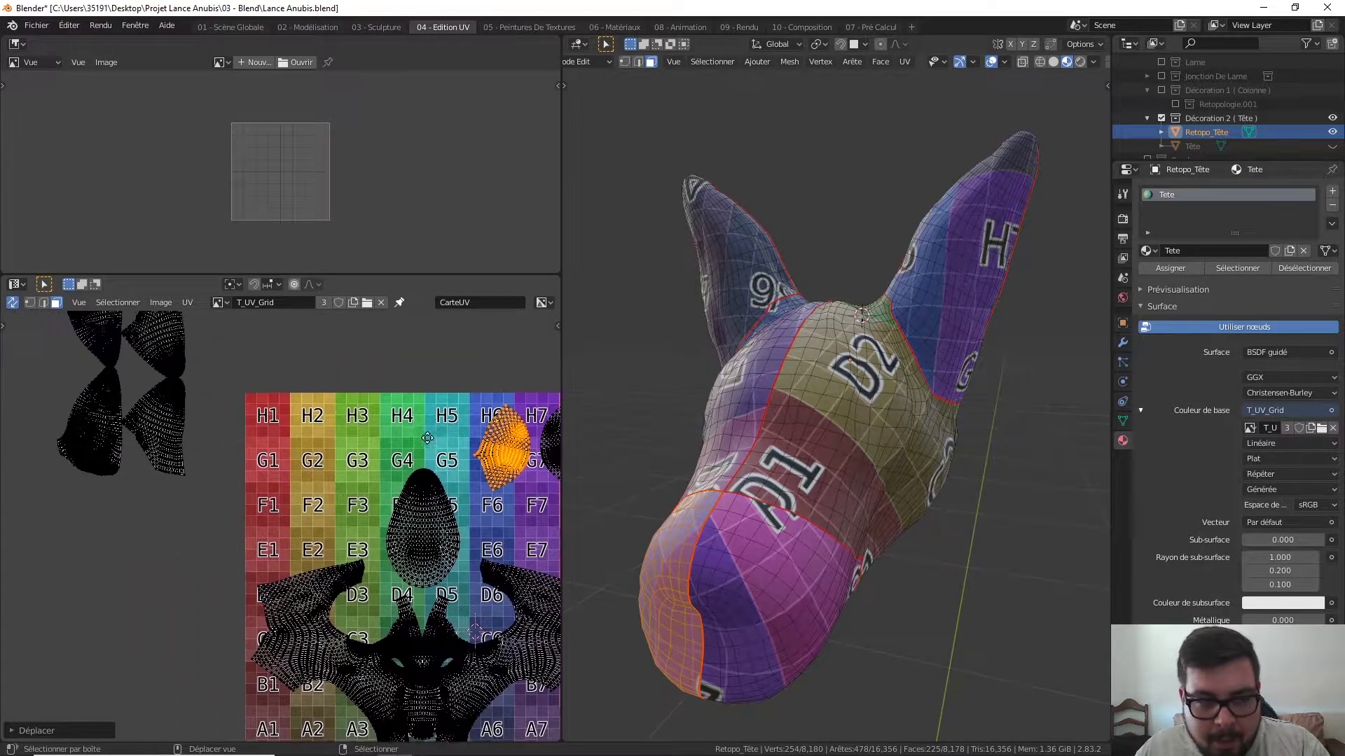
pyautogui.scroll(-3, 322, 434)
pyautogui.press('l')
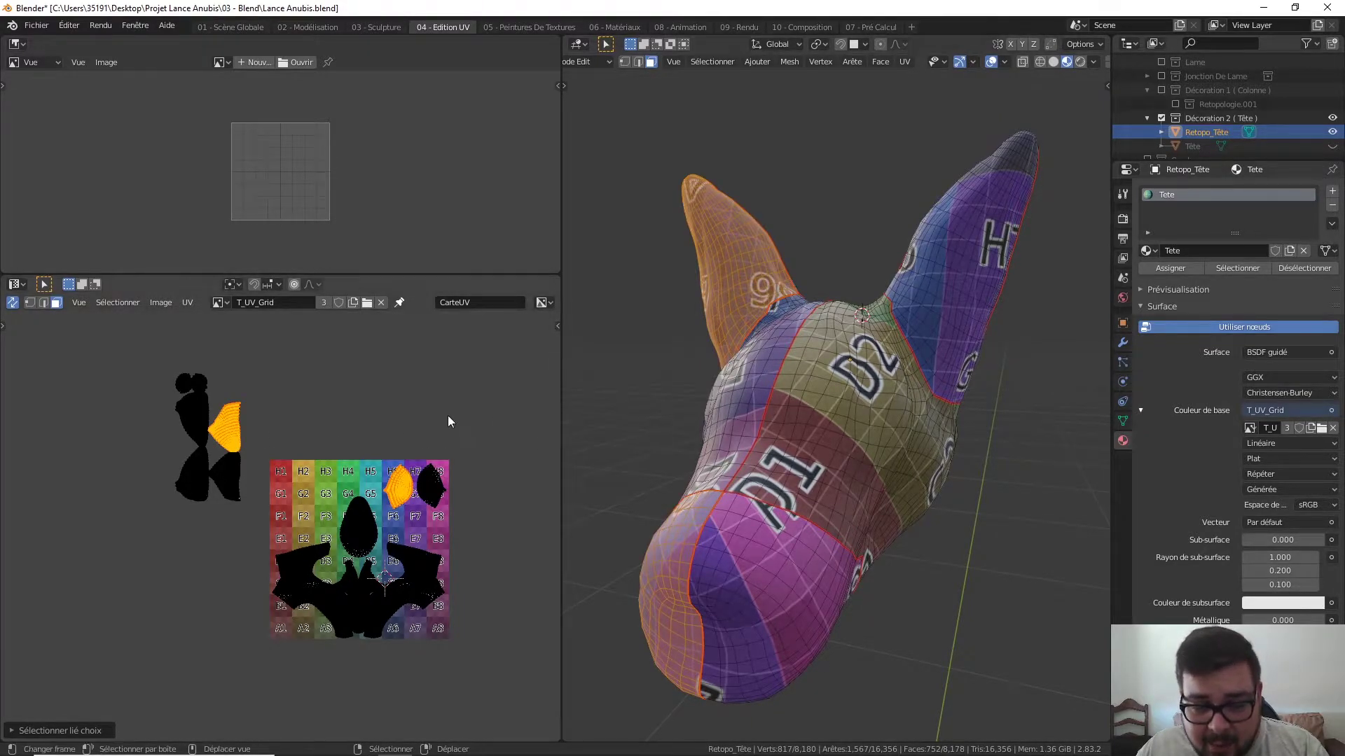
# - Flip the first ear island 180° and place it at the grid's top-left
pyautogui.write('r90')
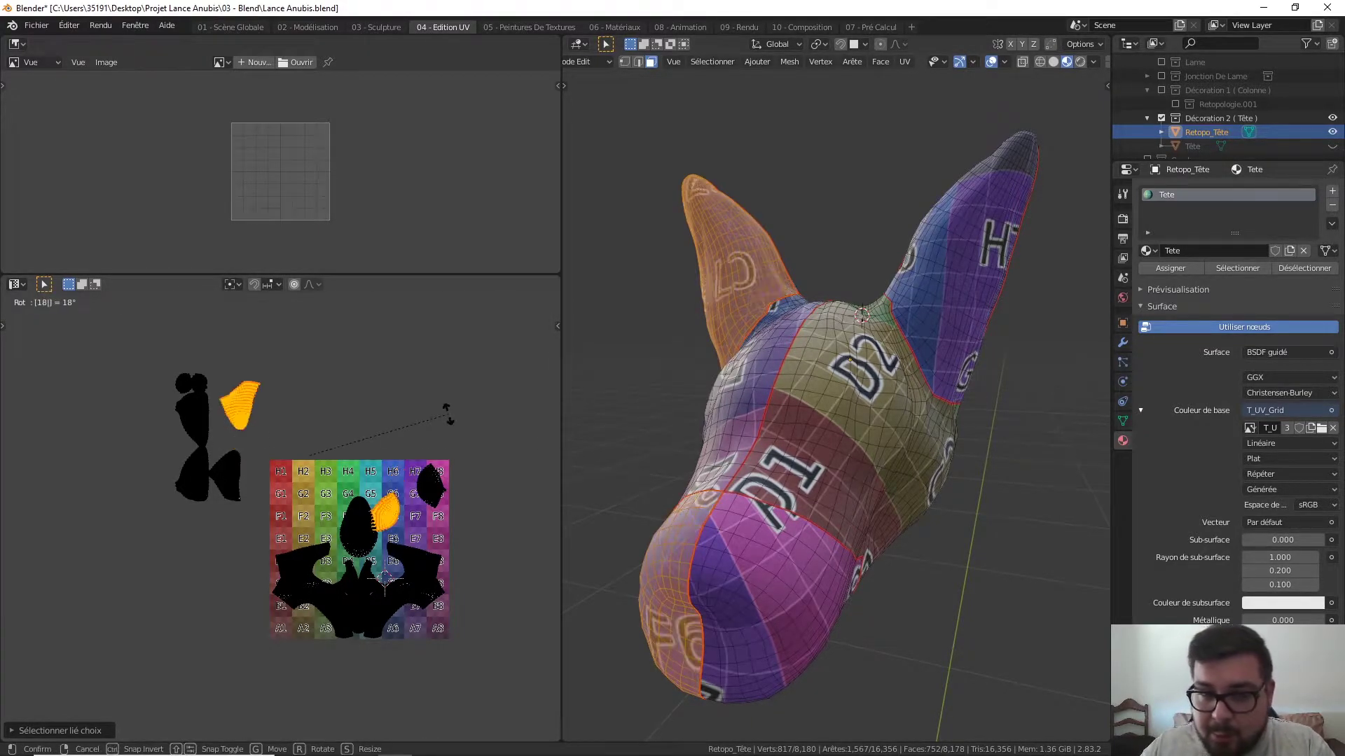
pyautogui.press('Return')
pyautogui.press('g')
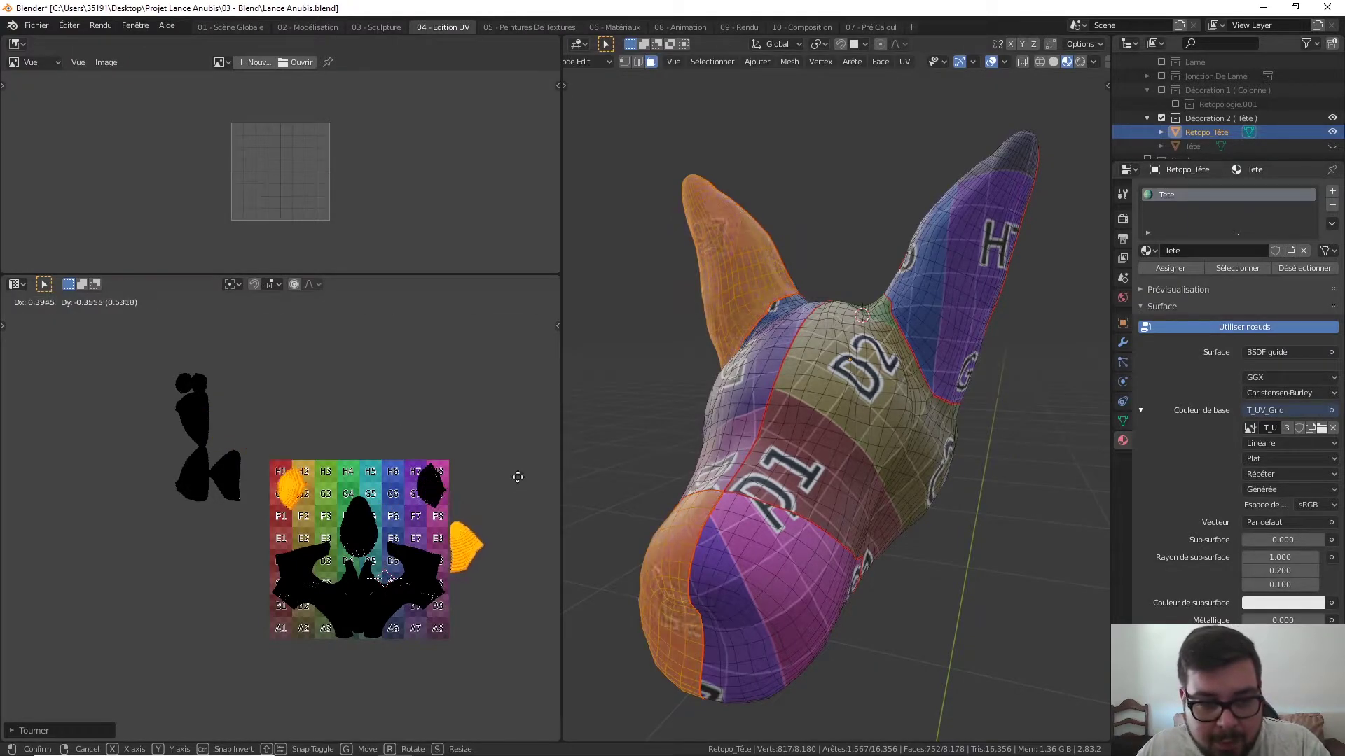
pyautogui.press('Escape')
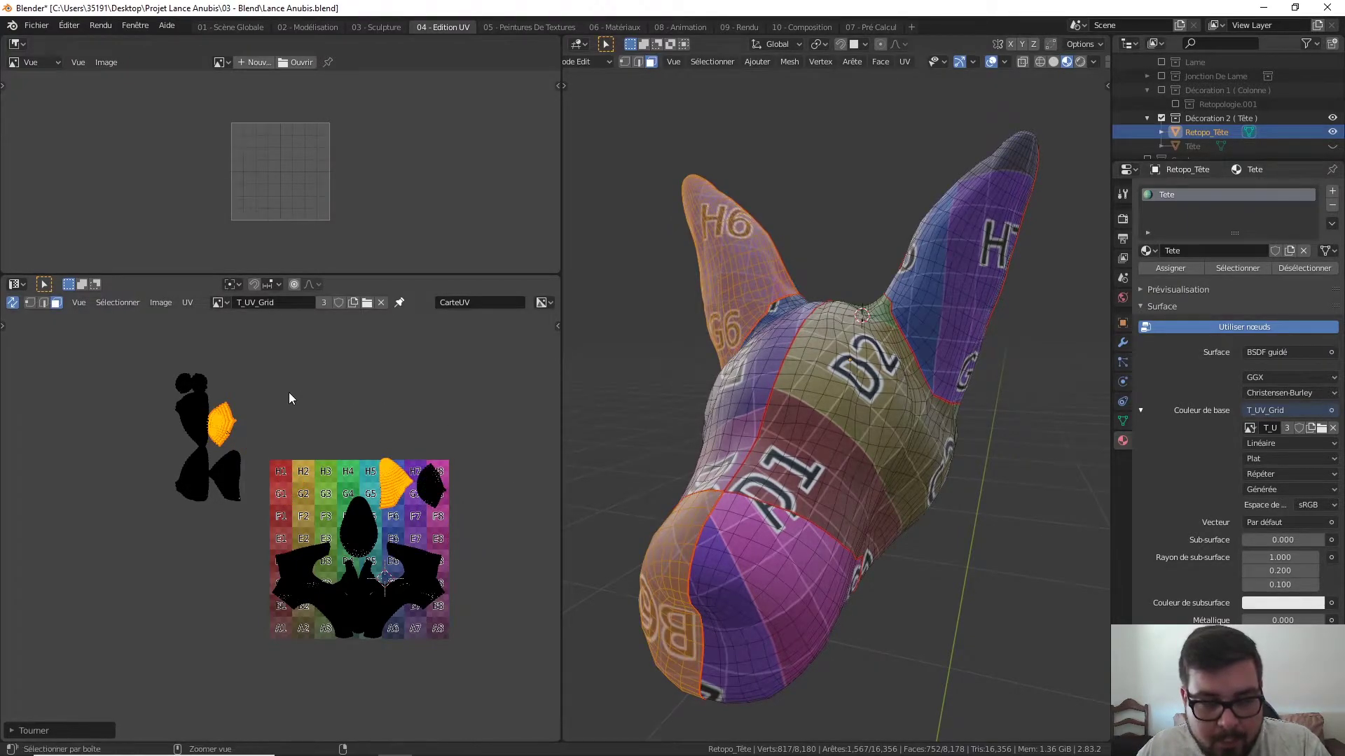
pyautogui.hotkey('alt', 'a')
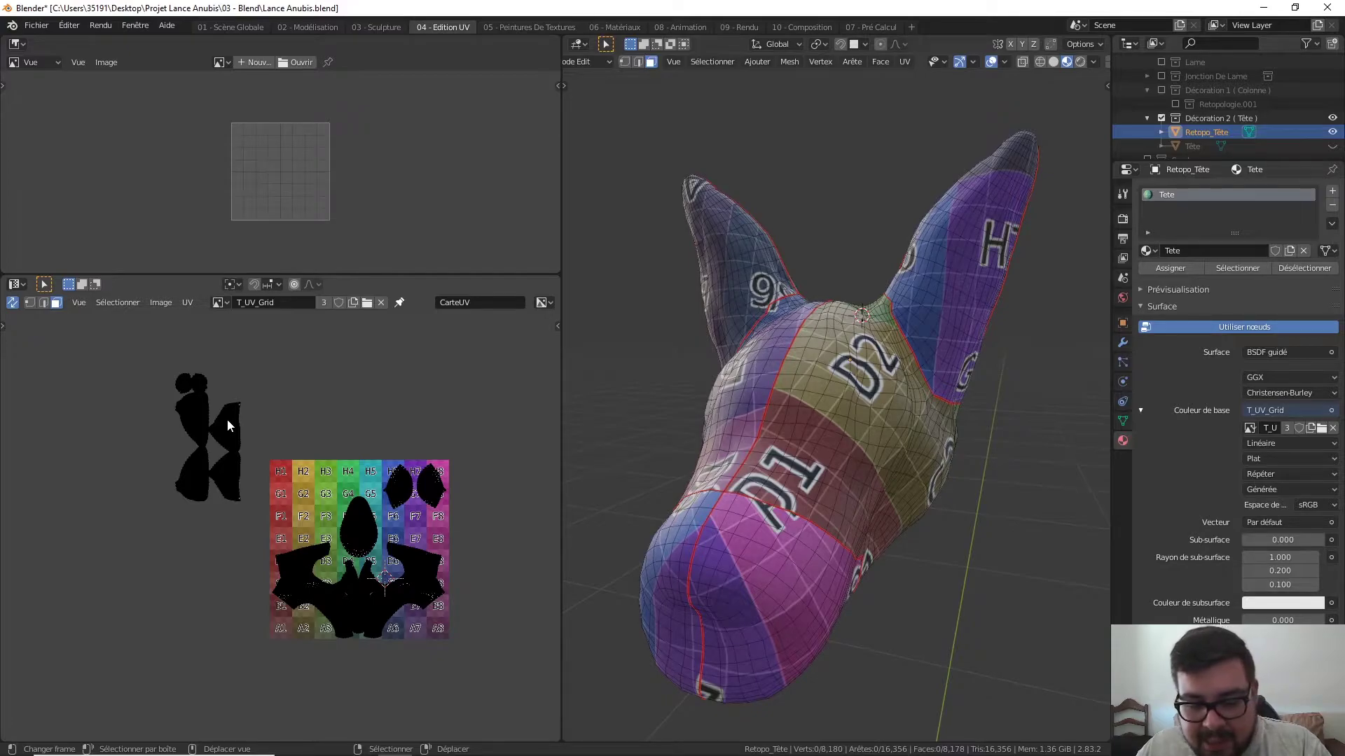
pyautogui.write('lr')
pyautogui.write('180')
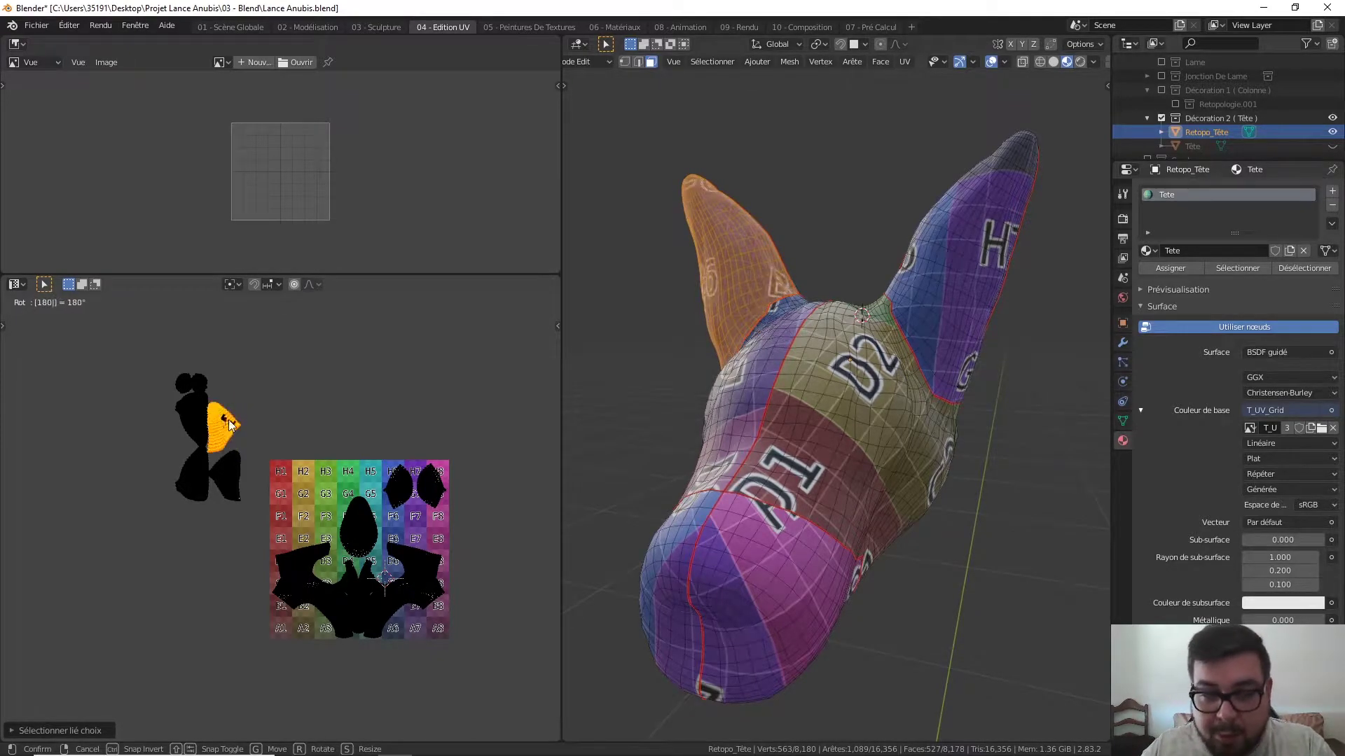
pyautogui.press('Return')
pyautogui.press('g')
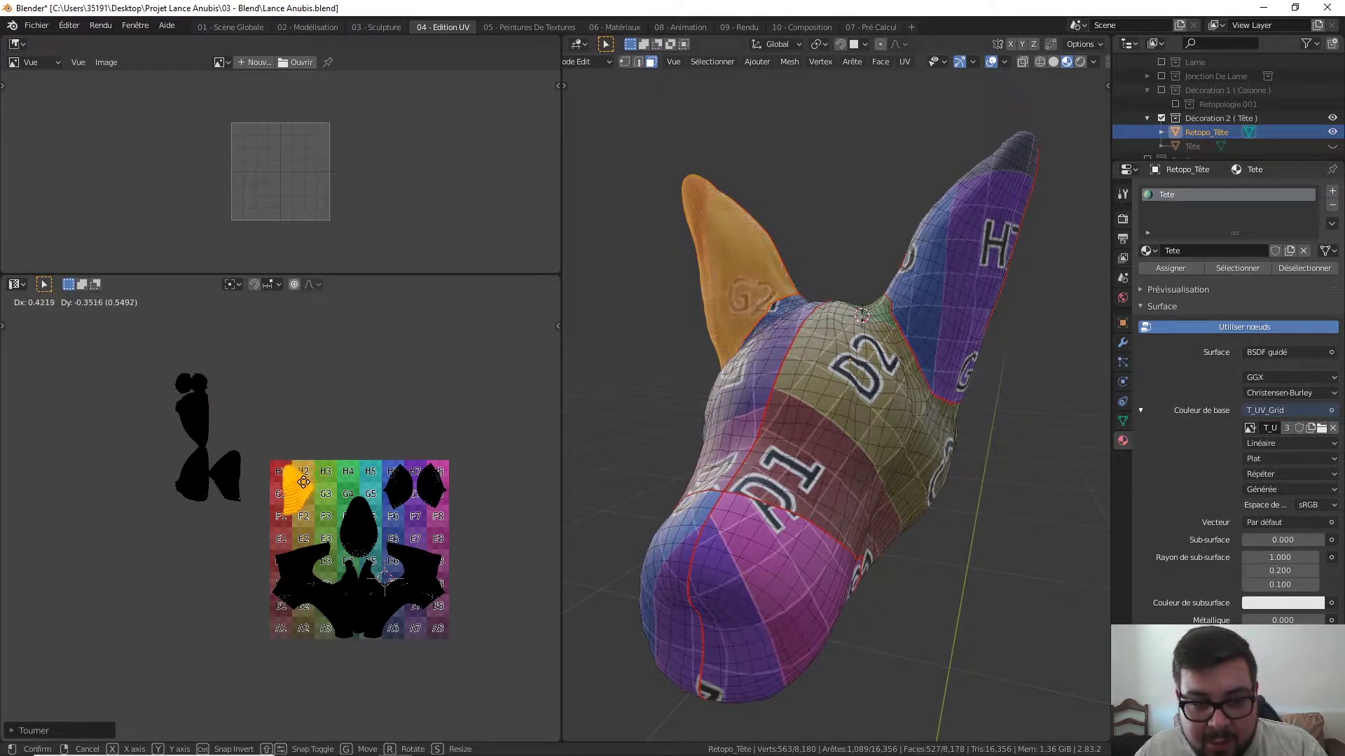
pyautogui.click(255, 473)
pyautogui.hotkey('alt', 'a')
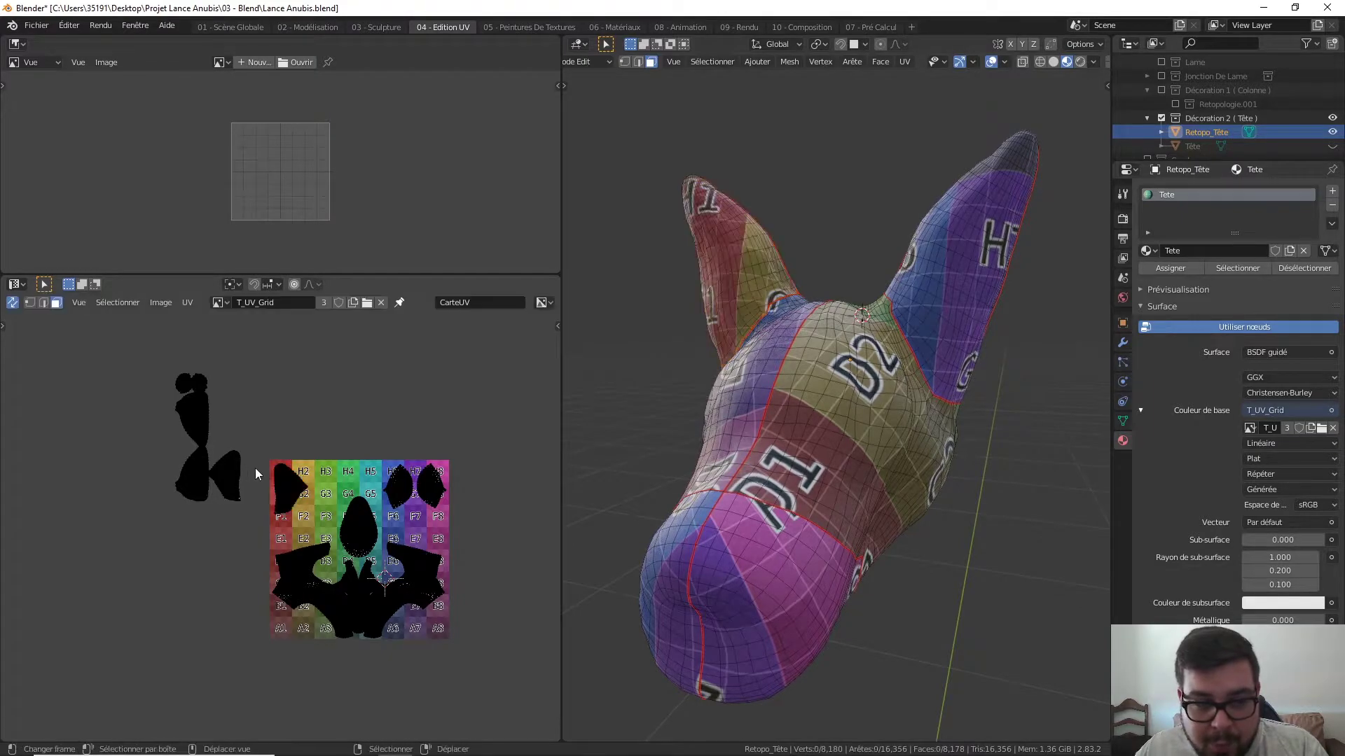
# - Move the other ear island into the checker grid's top row
pyautogui.press('l')
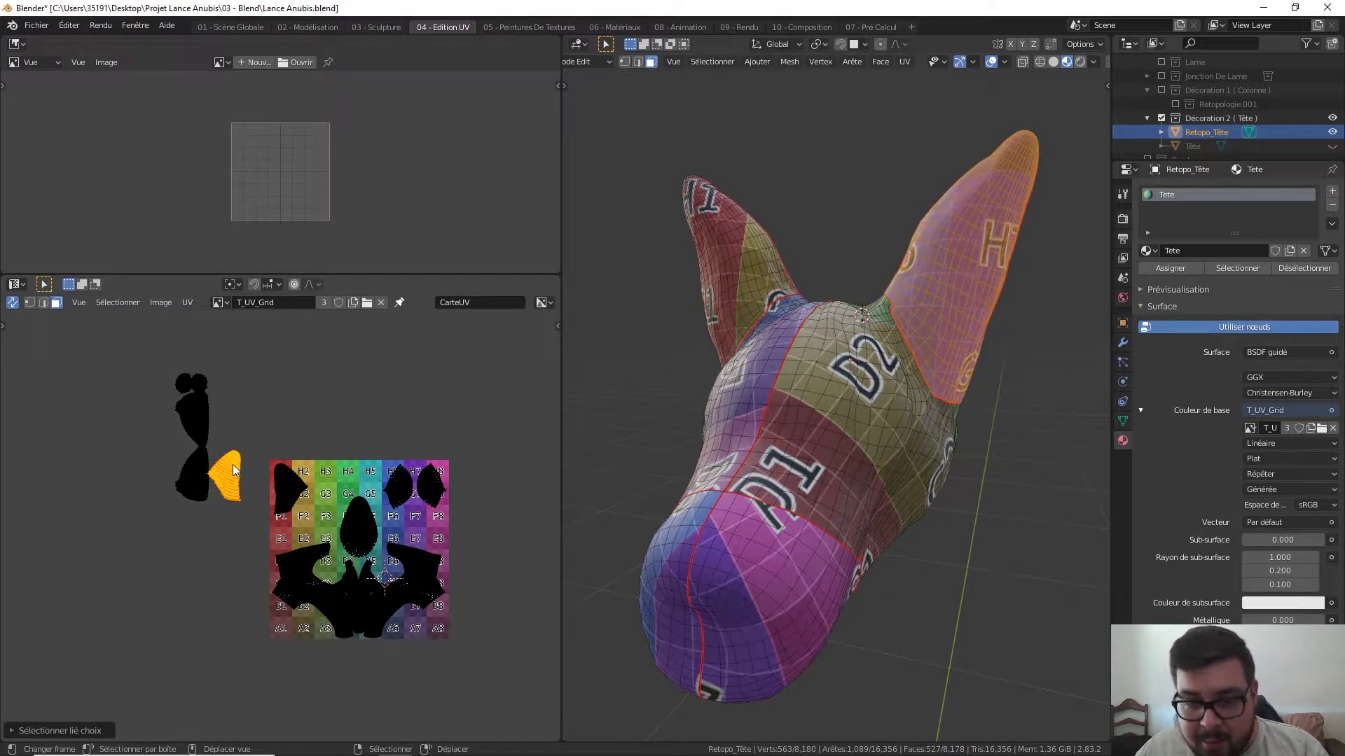
pyautogui.press('g')
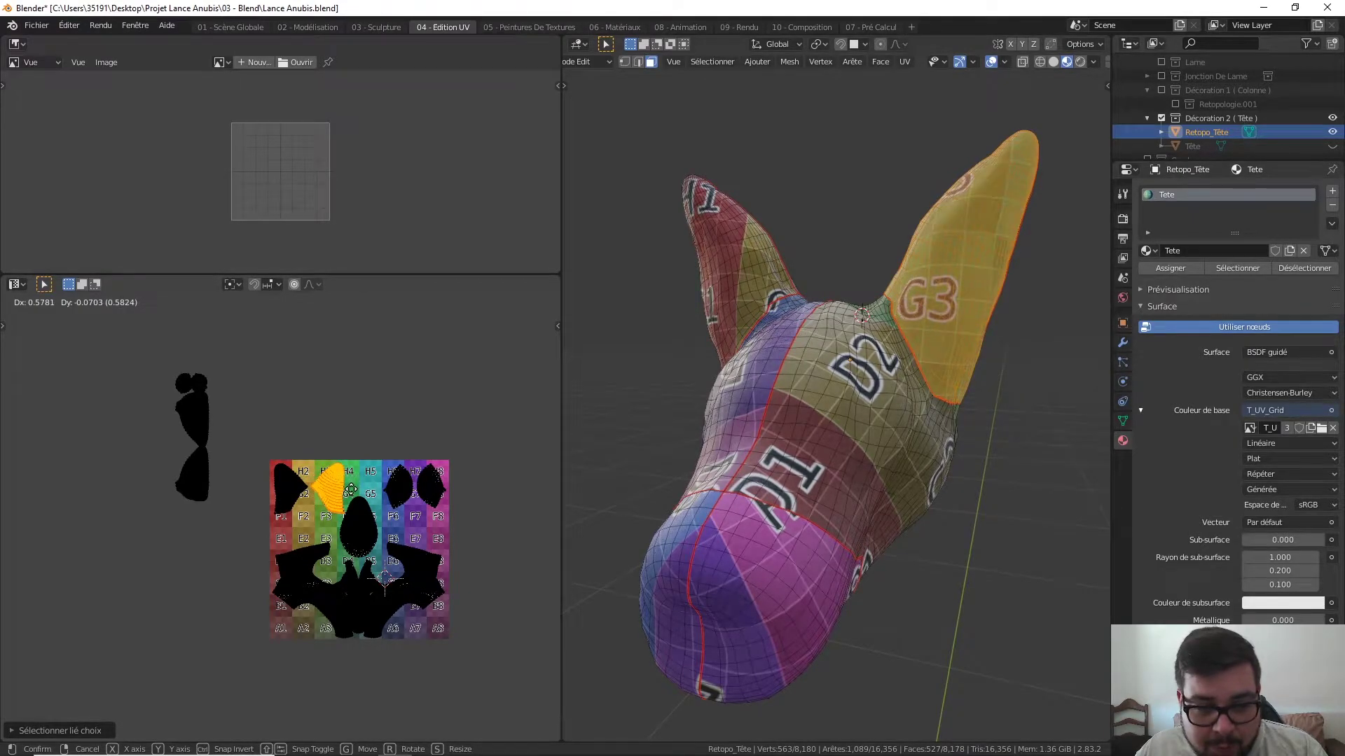
pyautogui.click(350, 489)
pyautogui.hotkey('alt', 'a')
# - Rotate the middle outside island 180° so it stands upright
pyautogui.write('l')
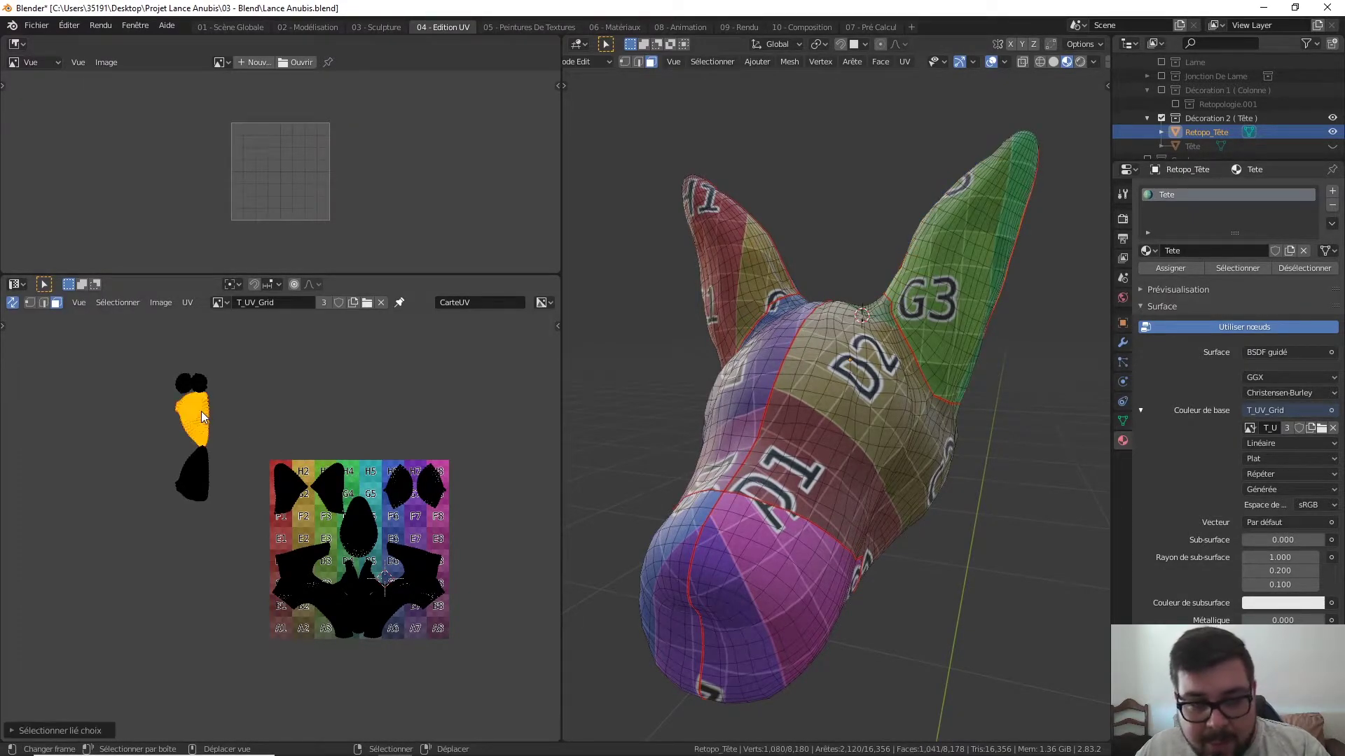
pyautogui.write('r90')
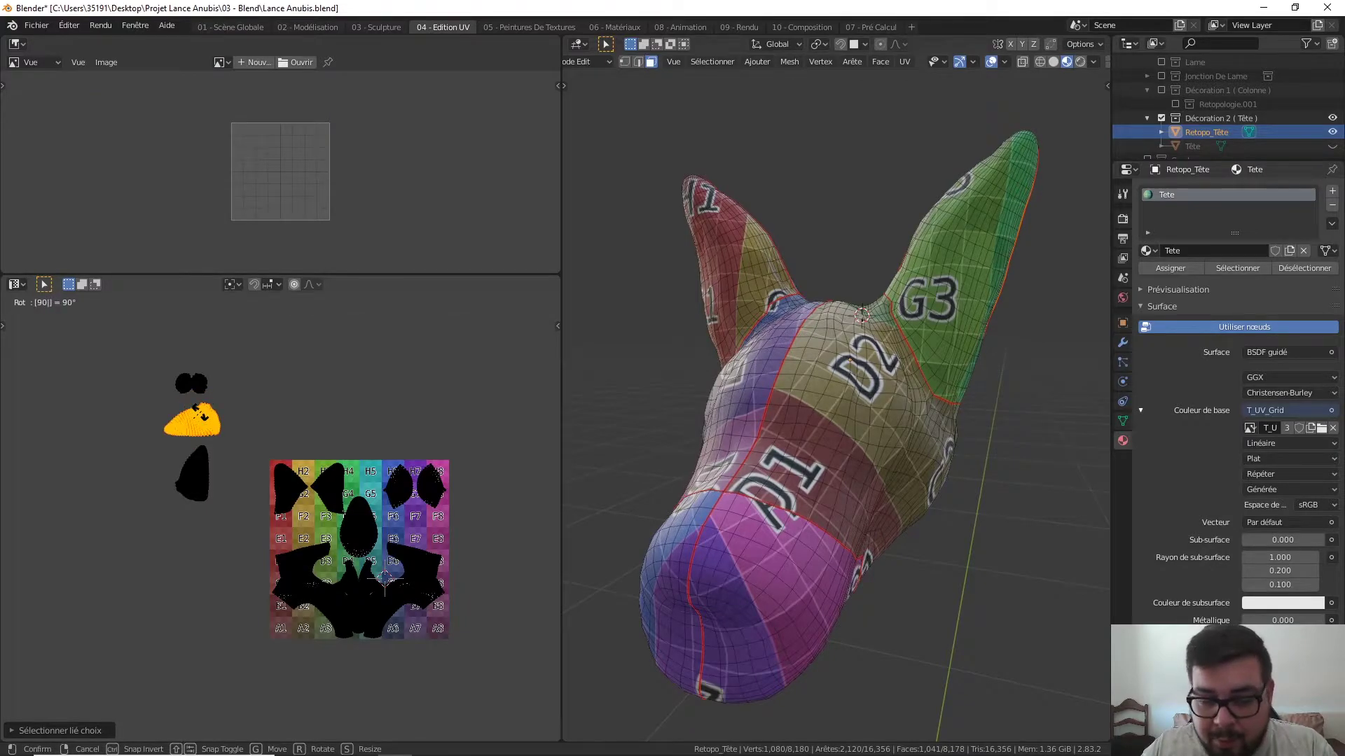
pyautogui.press('BackSpace')
pyautogui.press('BackSpace')
pyautogui.write('180')
pyautogui.press('Return')
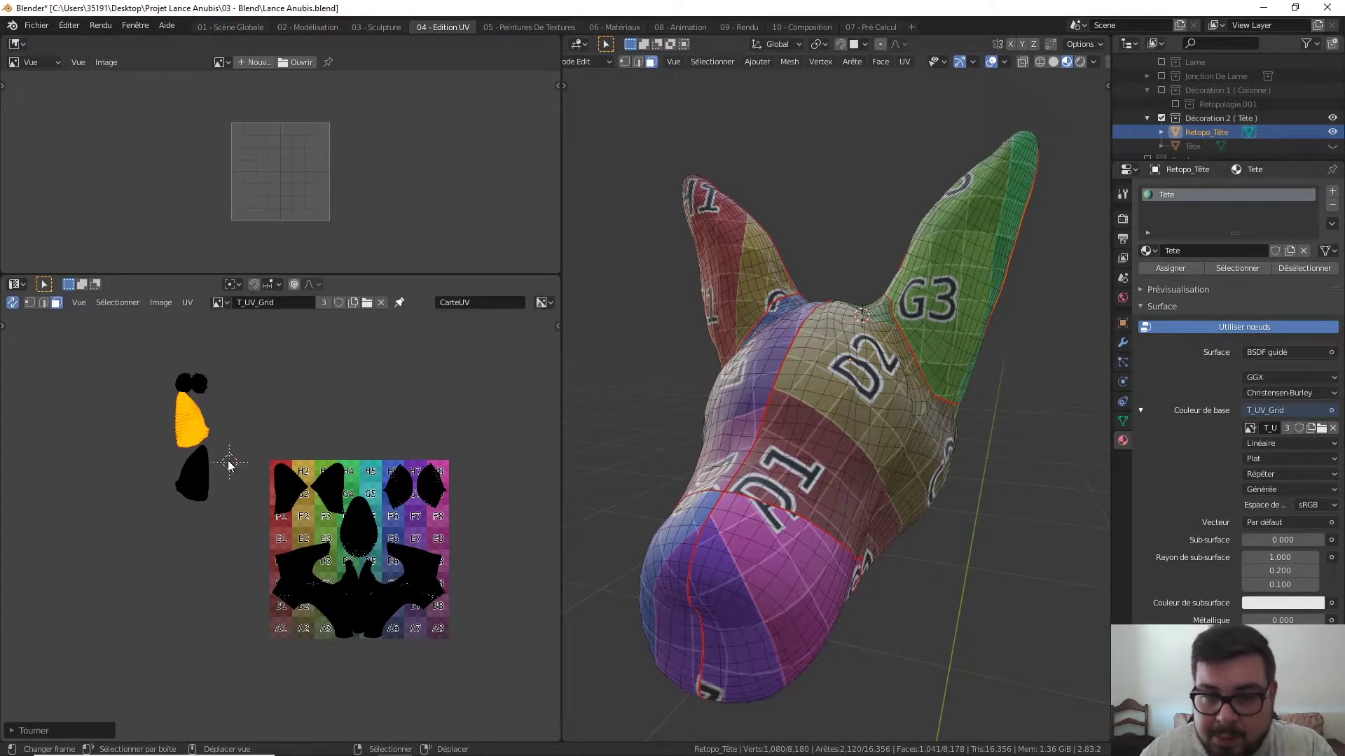
pyautogui.moveTo(671, 384)
pyautogui.mouseDown(button='middle')
pyautogui.moveTo(640, 370)
pyautogui.moveTo(1051, 381)
pyautogui.moveTo(773, 269)
pyautogui.mouseUp(button='middle')
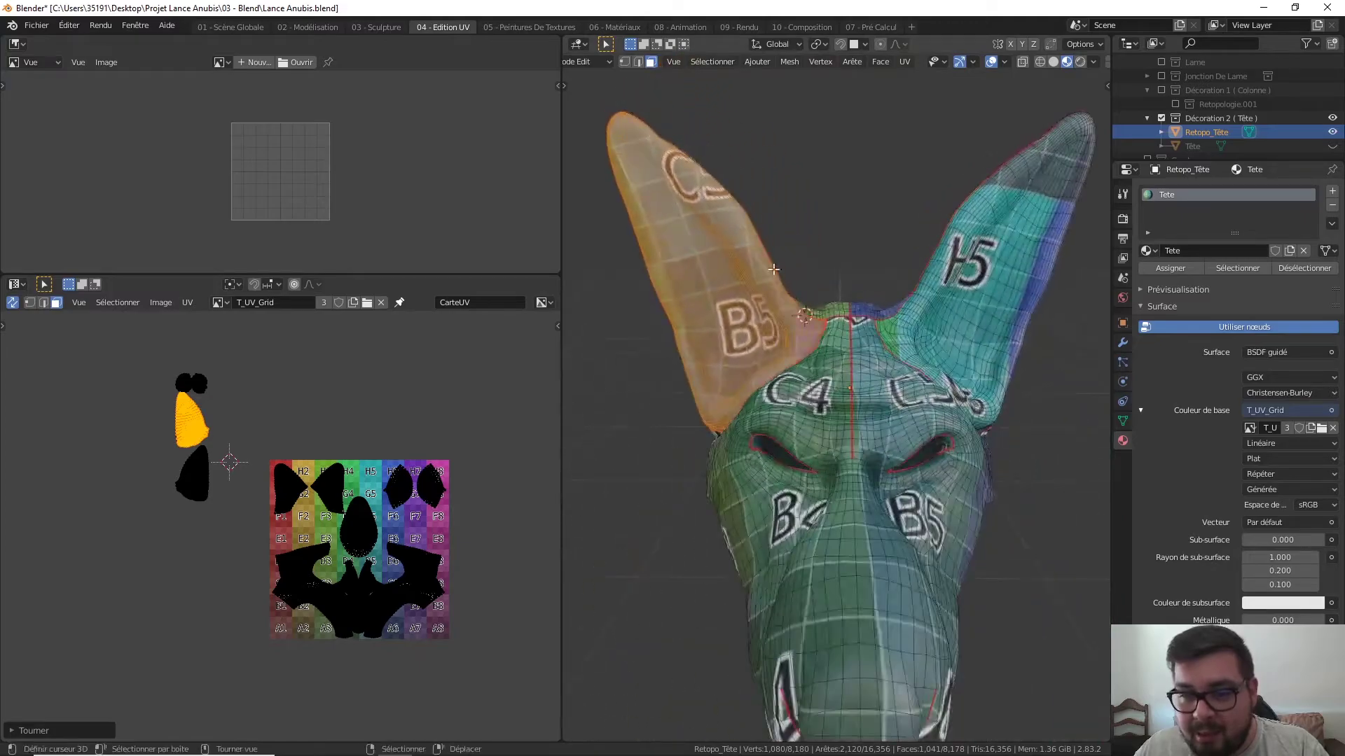
# - Move the upright ear island onto the checker grid and fine-tune its position
pyautogui.press('g')
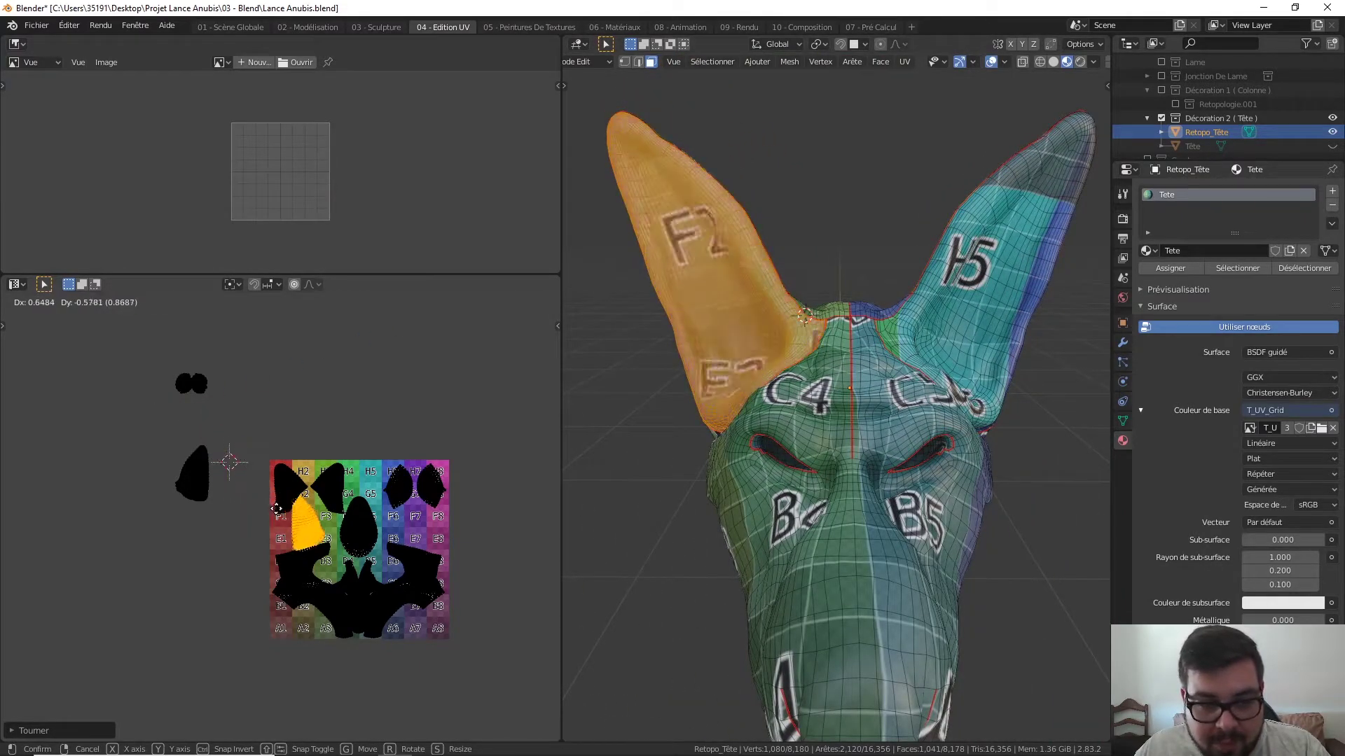
pyautogui.click(282, 502)
pyautogui.scroll(3, 309, 511)
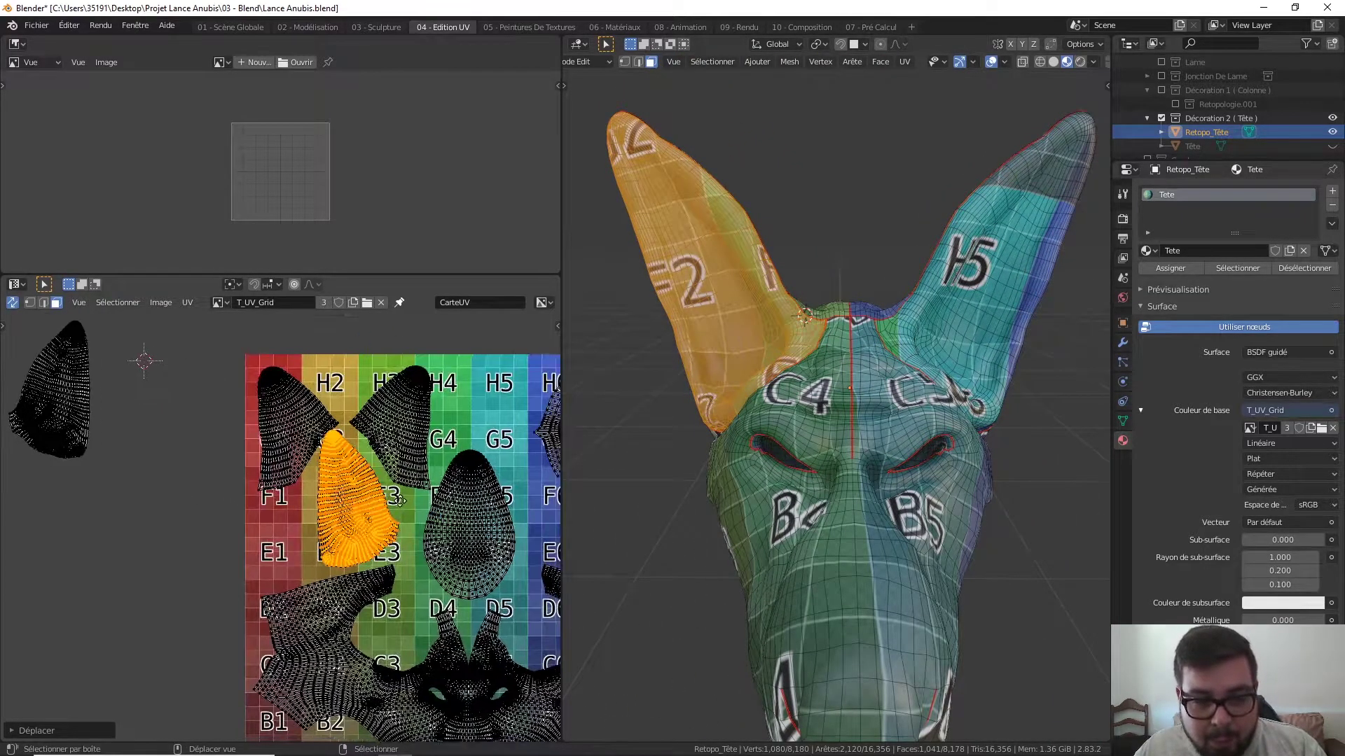
pyautogui.scroll(1, 341, 475)
pyautogui.moveTo(341, 475); pyautogui.dragTo(324, 457, button='middle')
pyautogui.press('g')
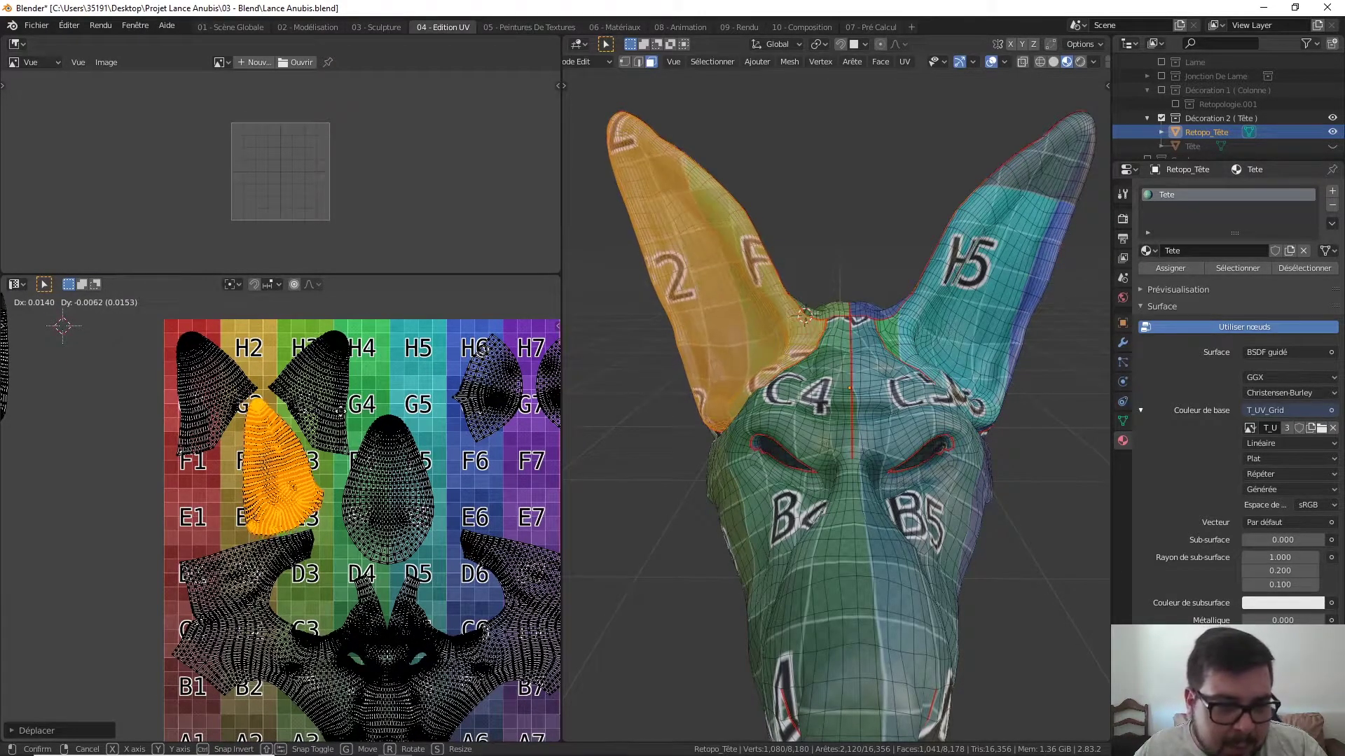
pyautogui.press('Return')
pyautogui.hotkey('alt', 'a')
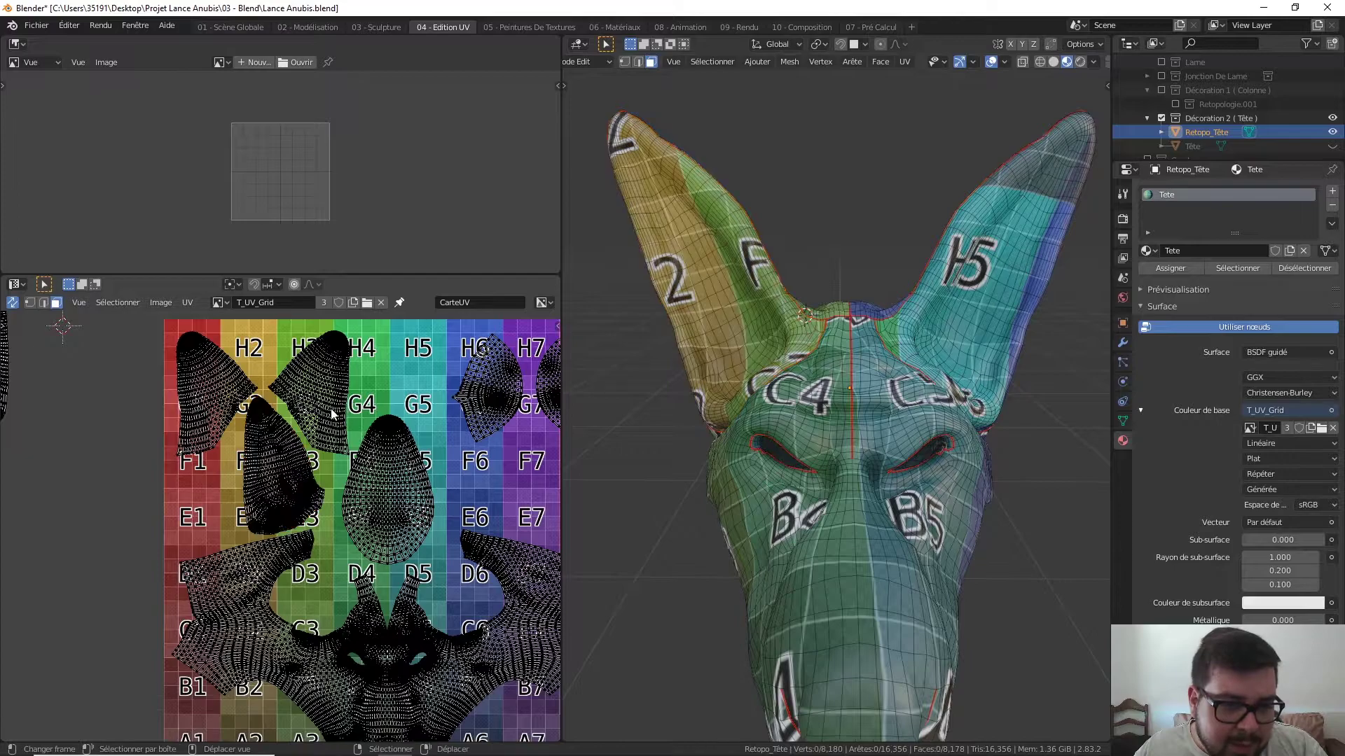
pyautogui.scroll(-3, 325, 414)
# - Move the outside ear island into the grid near F6
pyautogui.press('l')
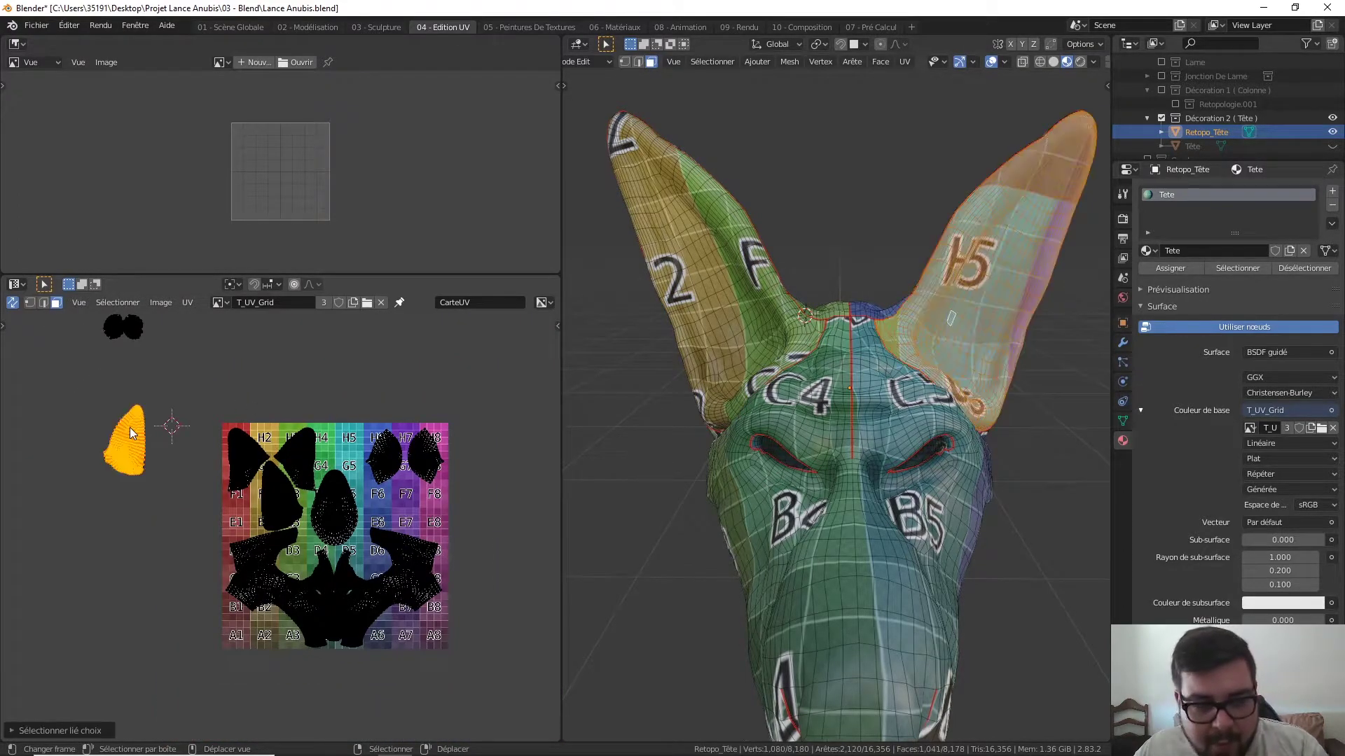
pyautogui.press('g')
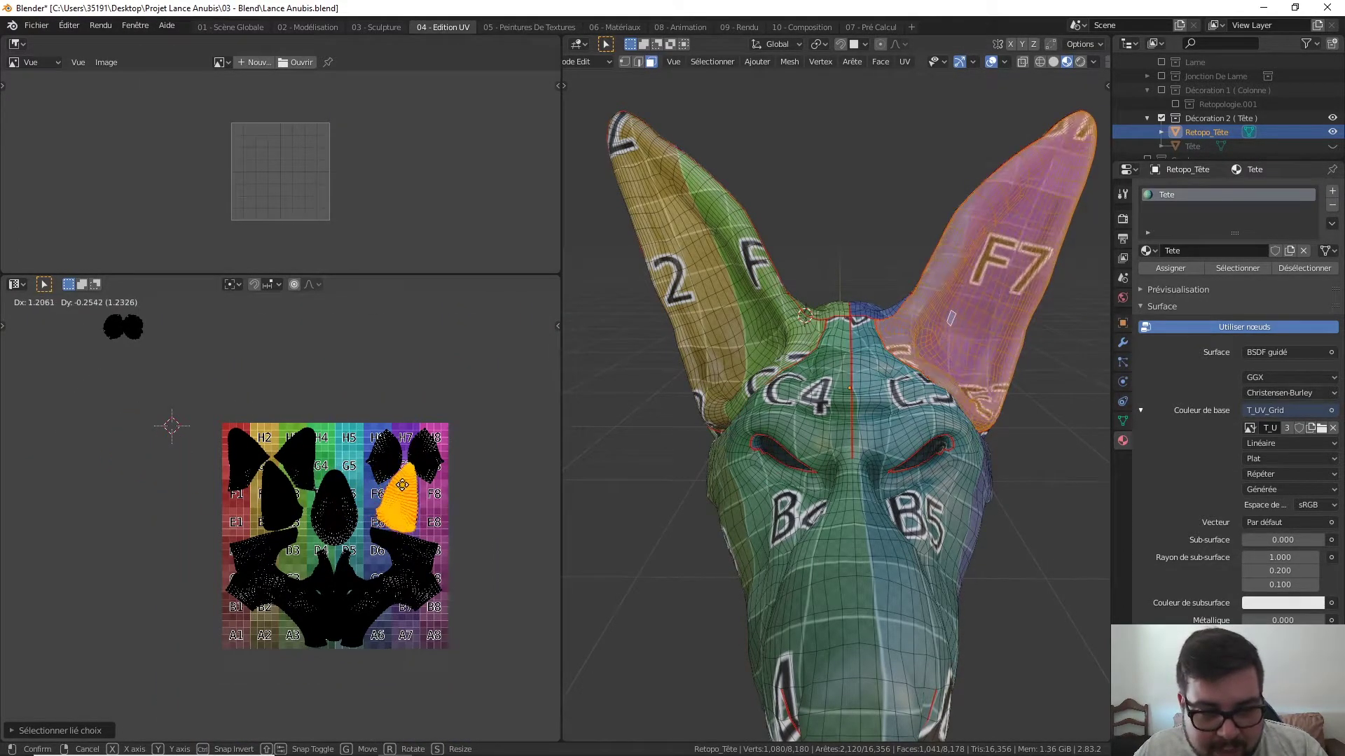
pyautogui.click(414, 493)
pyautogui.scroll(2, 415, 495)
pyautogui.scroll(3, 350, 476)
pyautogui.scroll(-2, 293, 466)
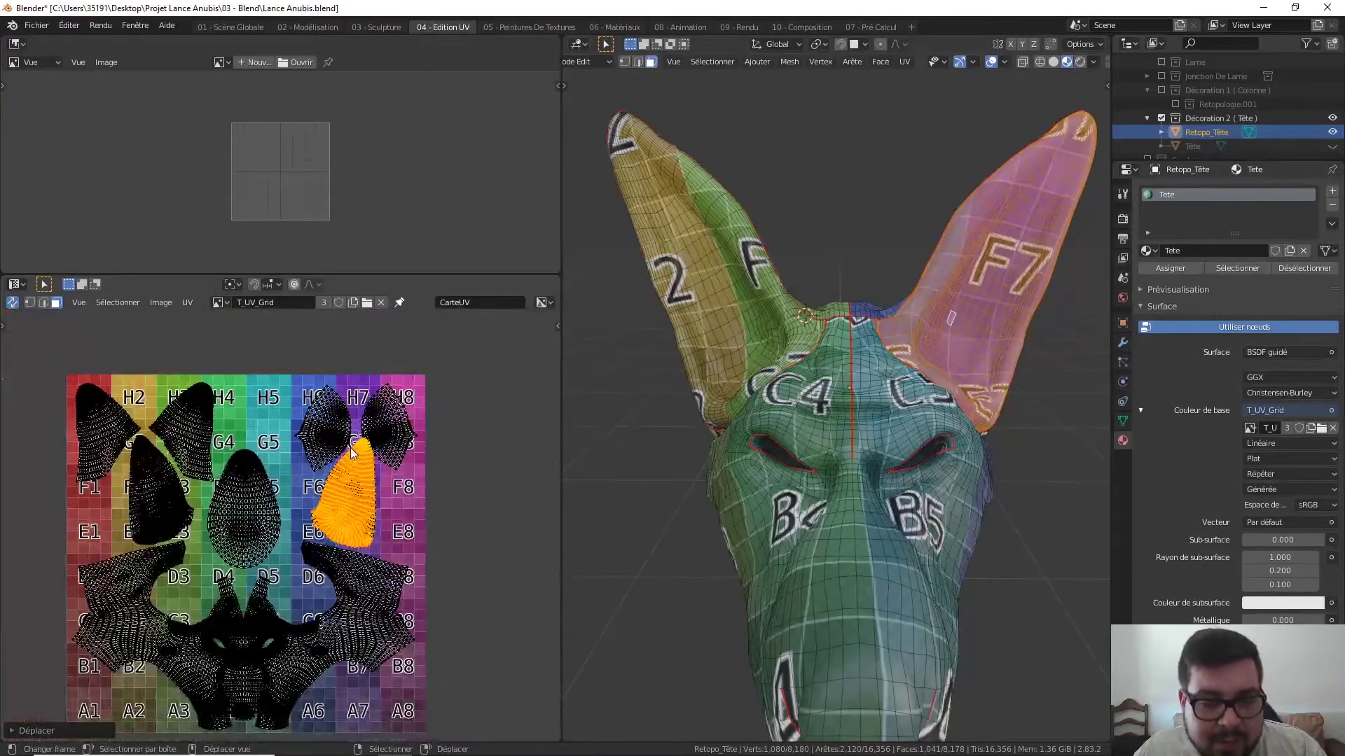
pyautogui.scroll(1, 348, 421)
pyautogui.hotkey('alt', 'a')
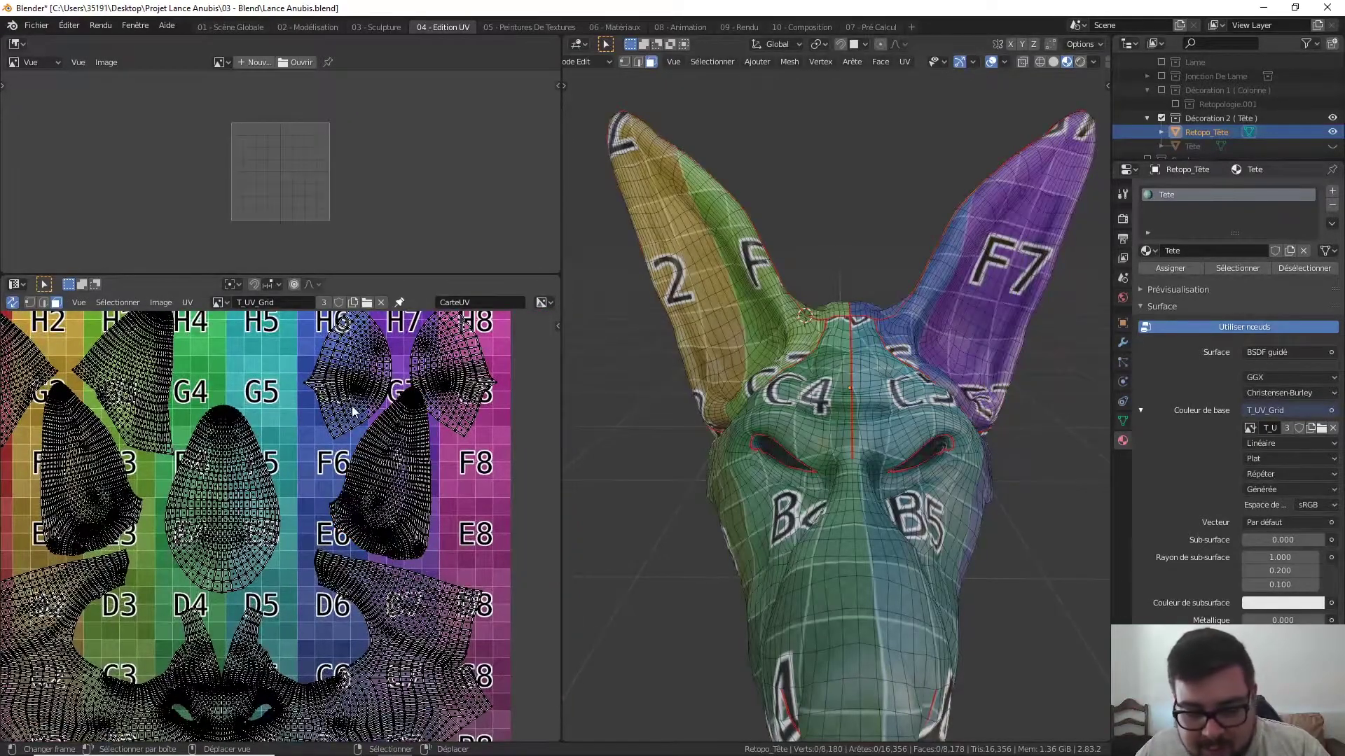
# - Shift the small island near H6 left to around H5/G5
pyautogui.press('l')
pyautogui.press('g')
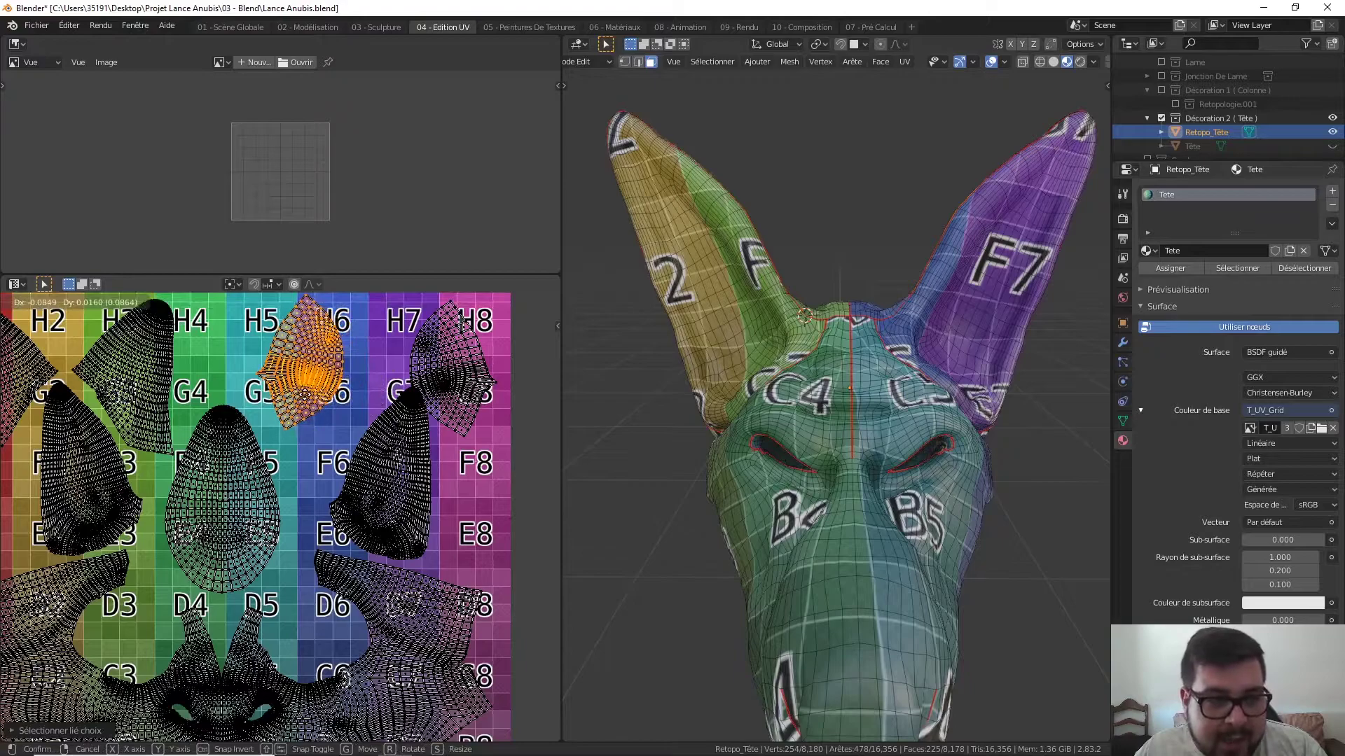
pyautogui.click(303, 403)
pyautogui.moveTo(303, 403); pyautogui.dragTo(290, 418, button='middle')
pyautogui.hotkey('alt', 'a')
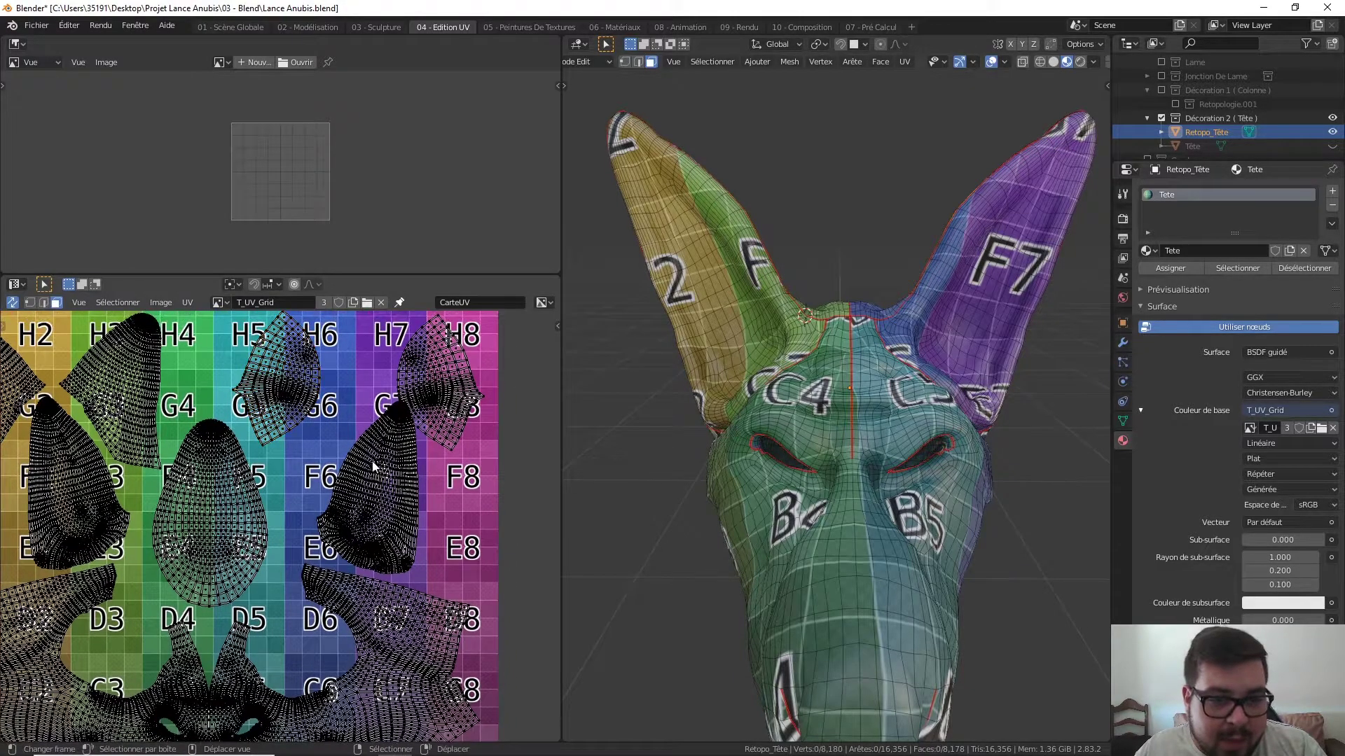
# - Place the right ear's UV island next to F6 inside the grid
pyautogui.press('l')
pyautogui.press('g')
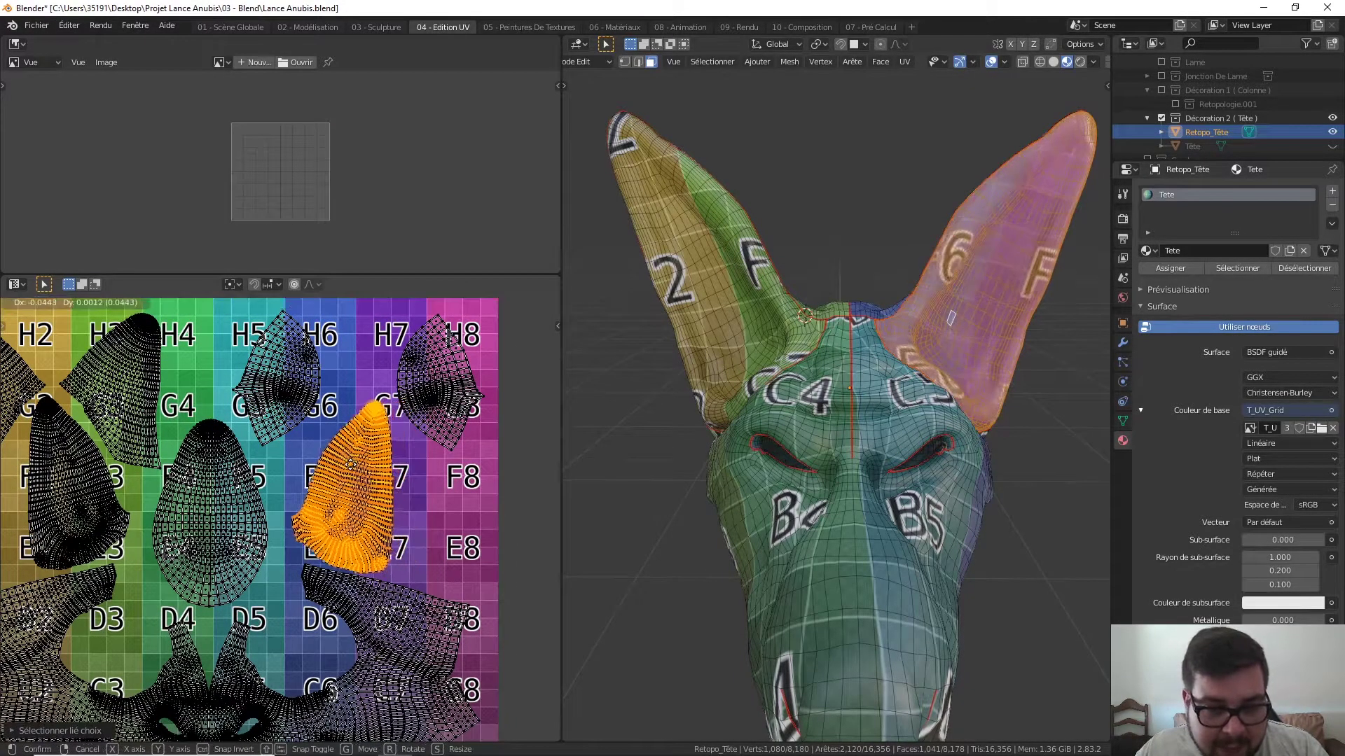
pyautogui.click(340, 460)
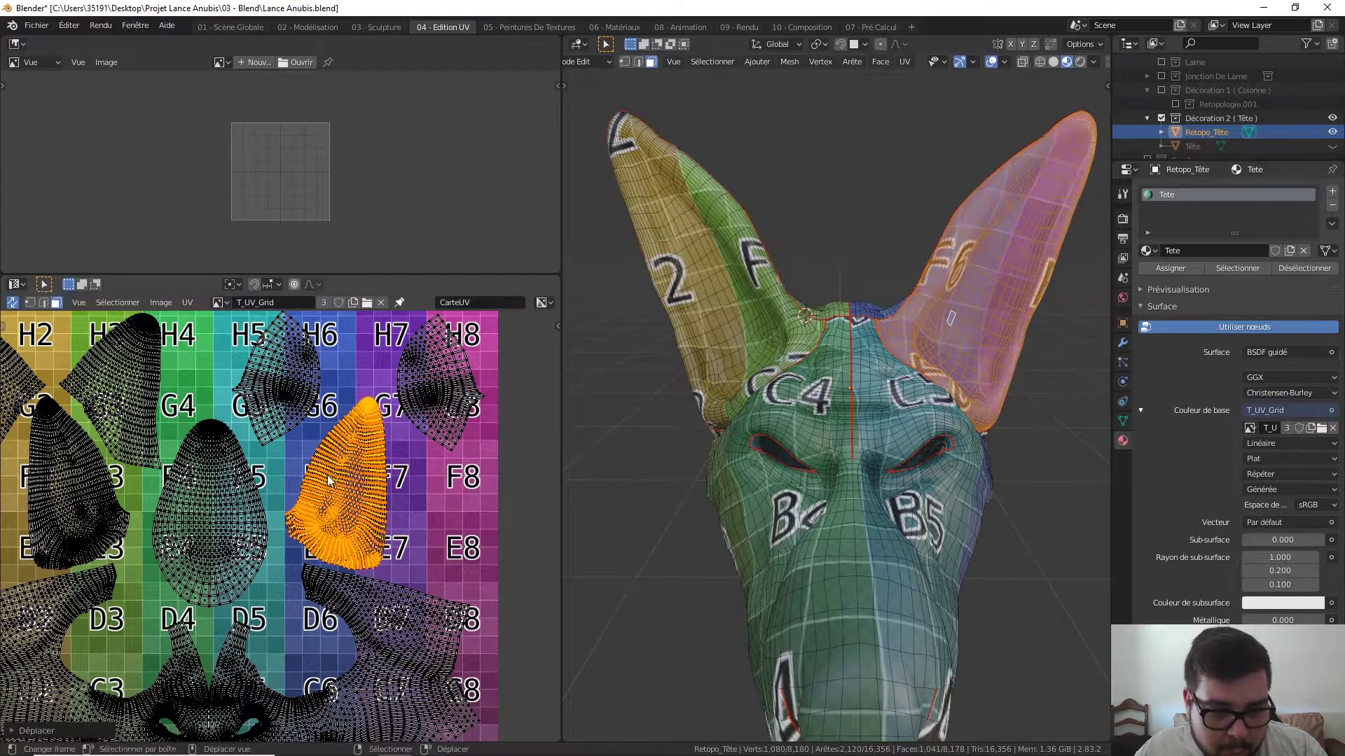
pyautogui.hotkey('alt', 'a')
pyautogui.scroll(-4, 249, 379)
pyautogui.moveTo(249, 380); pyautogui.dragTo(332, 408, button='middle')
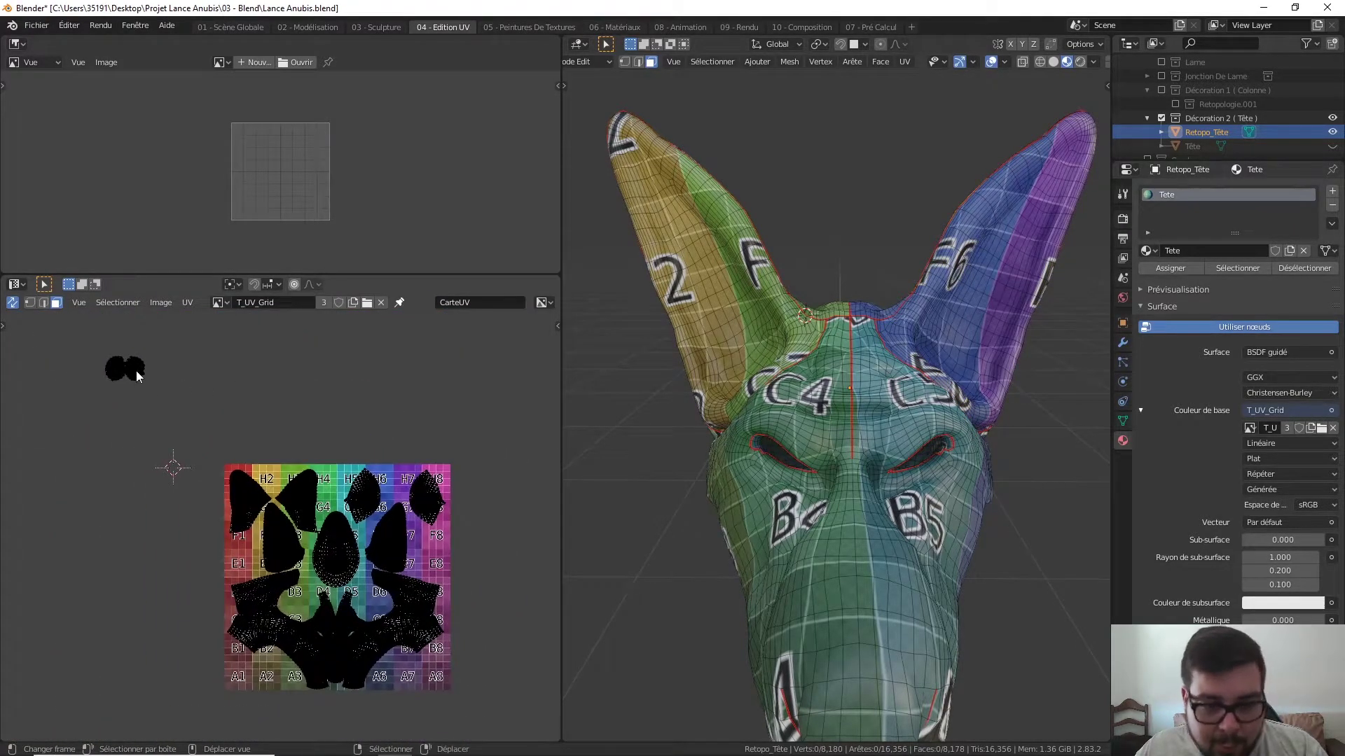
# - Move both eye-socket islands near E7/E8, rotating them slightly to fit the grid
pyautogui.press('l')
pyautogui.press('l')
pyautogui.press('g')
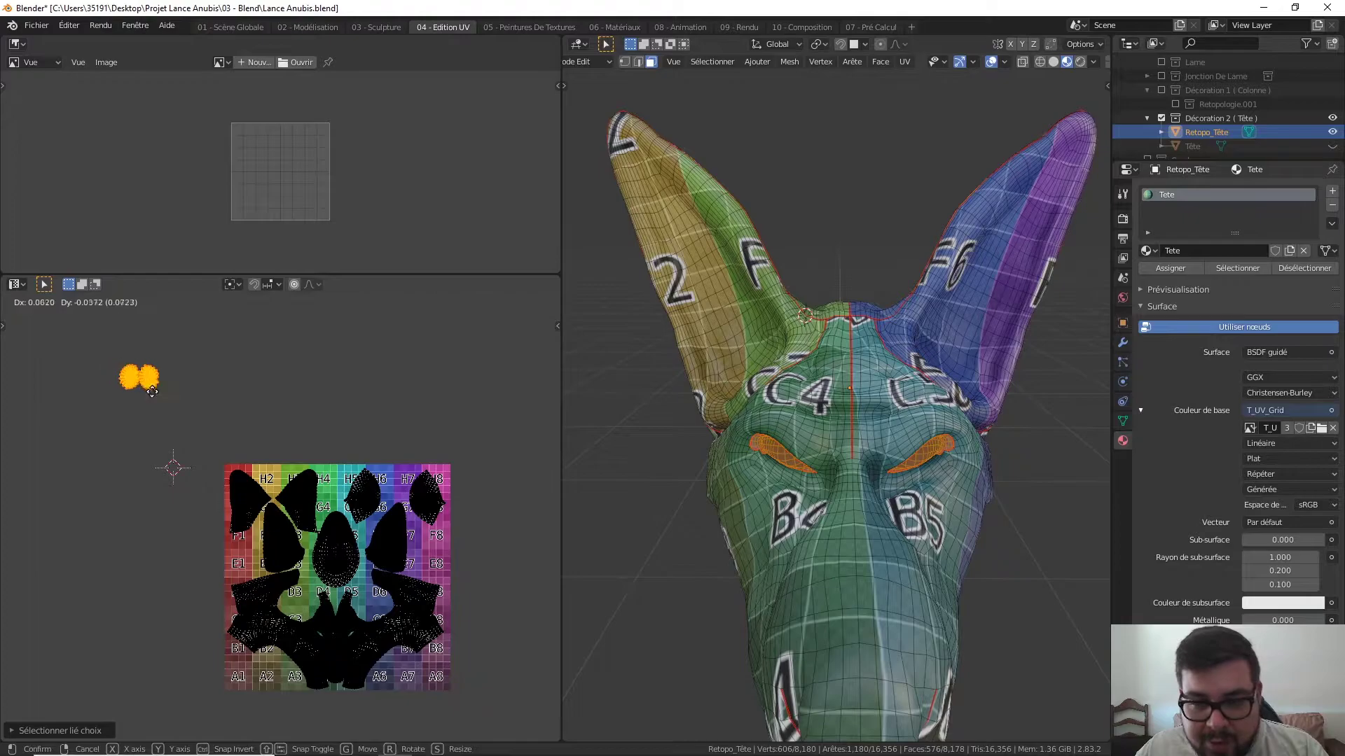
pyautogui.click(442, 559)
pyautogui.press('r')
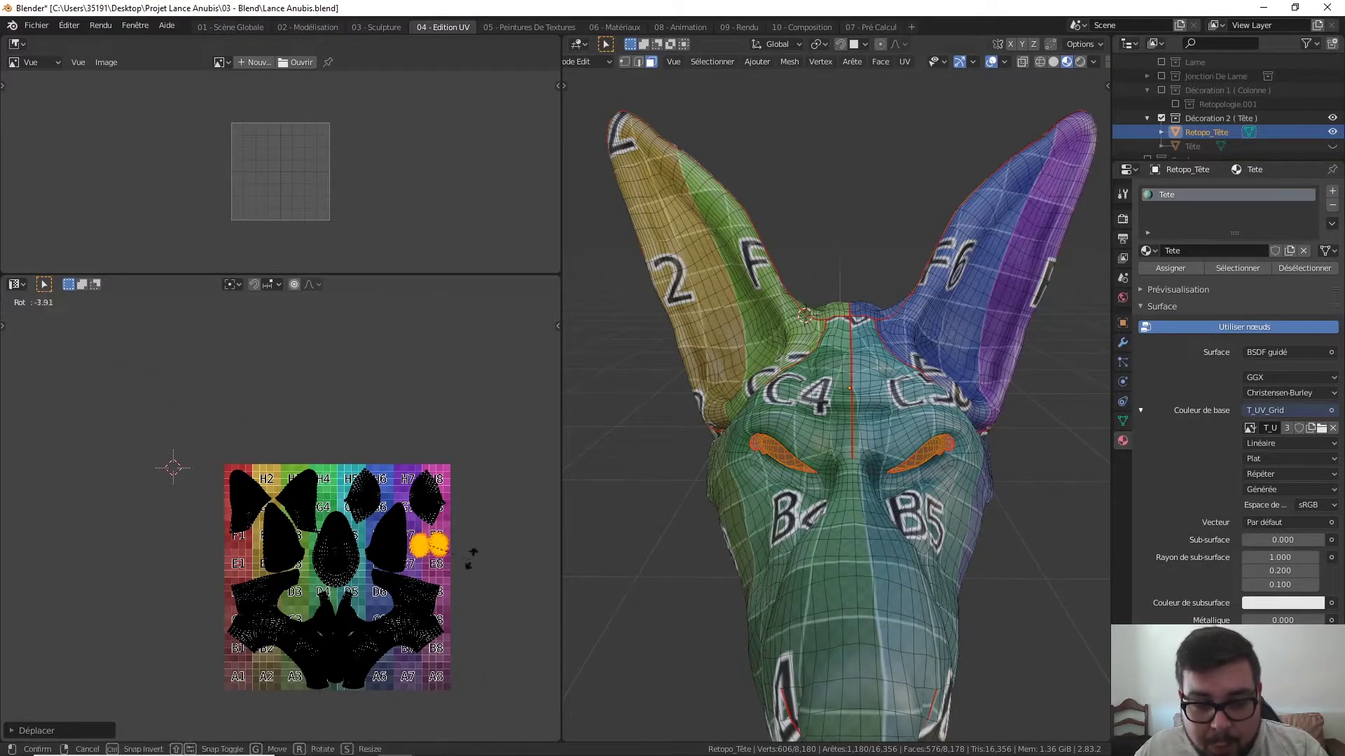
pyautogui.click(472, 536)
pyautogui.press('g')
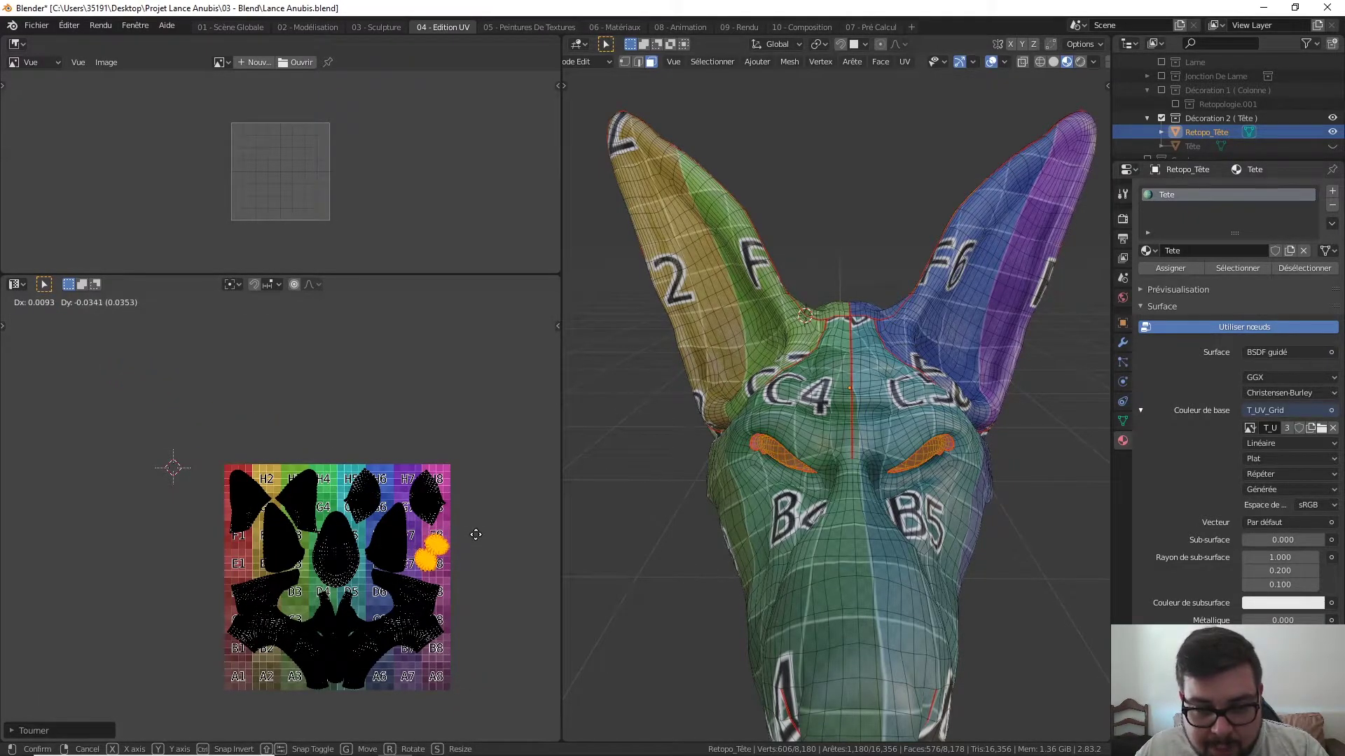
pyautogui.click(475, 535)
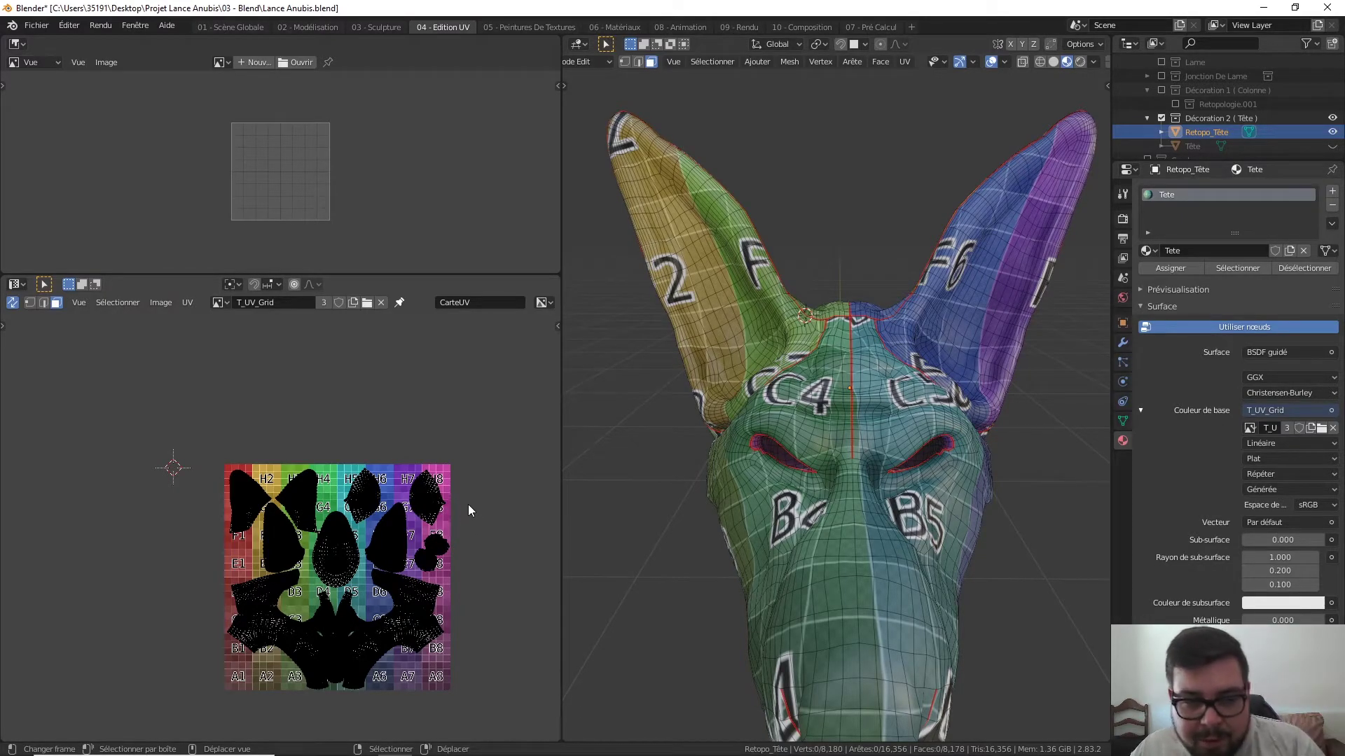
pyautogui.scroll(-1, 468, 505)
pyautogui.moveTo(433, 534); pyautogui.dragTo(421, 442, button='middle')
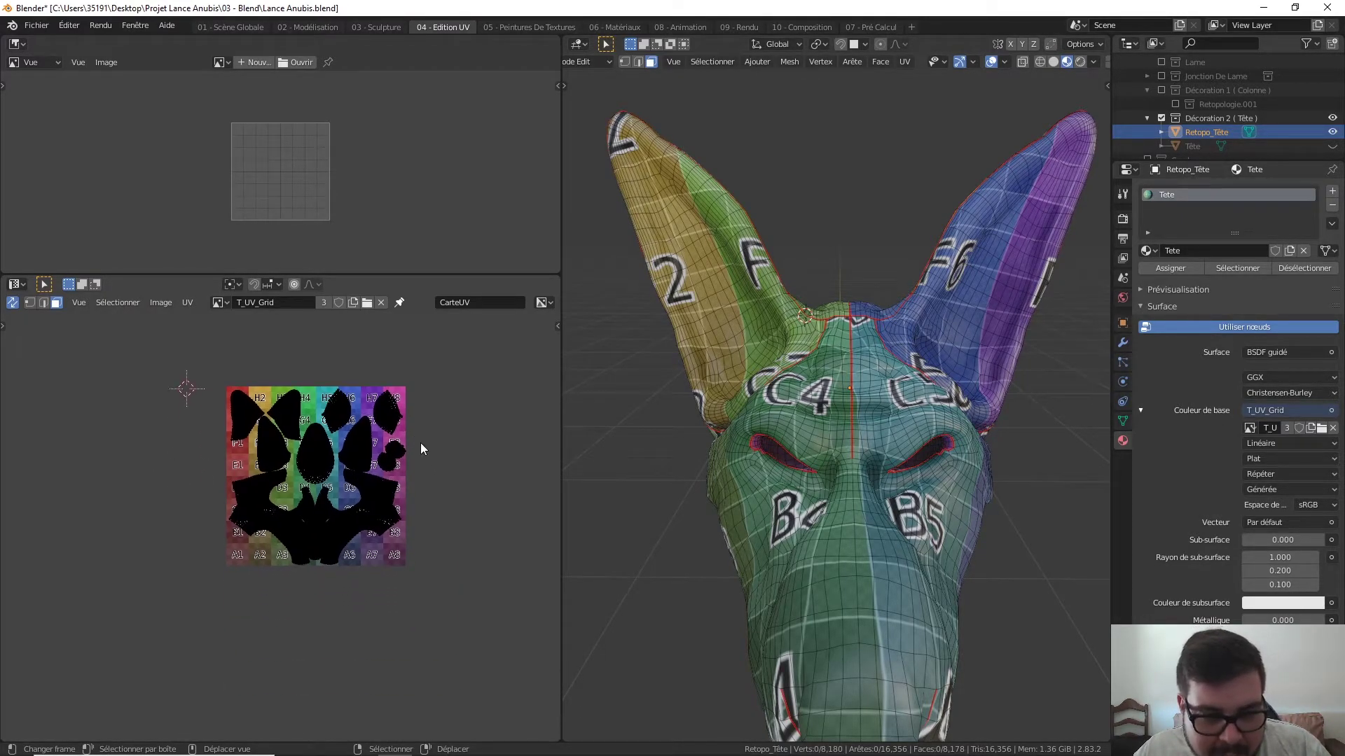
pyautogui.scroll(-2, 420, 444)
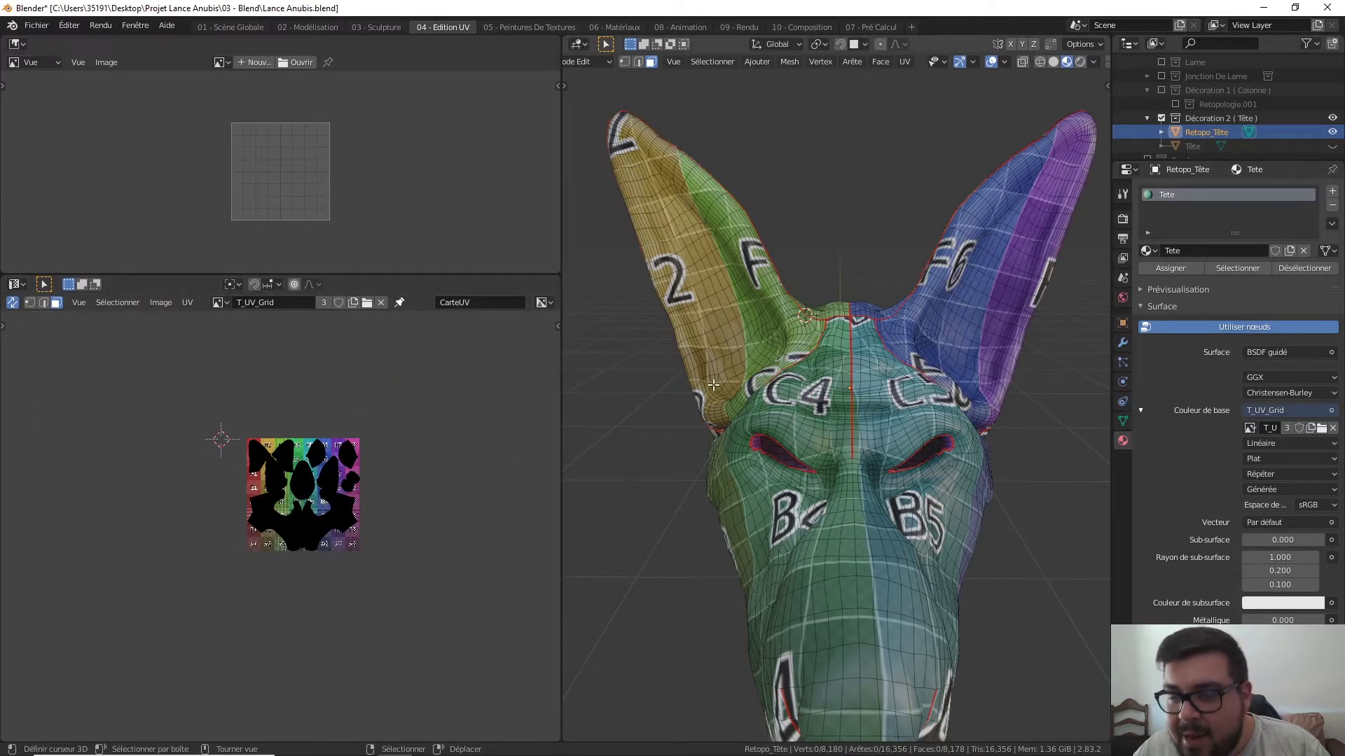